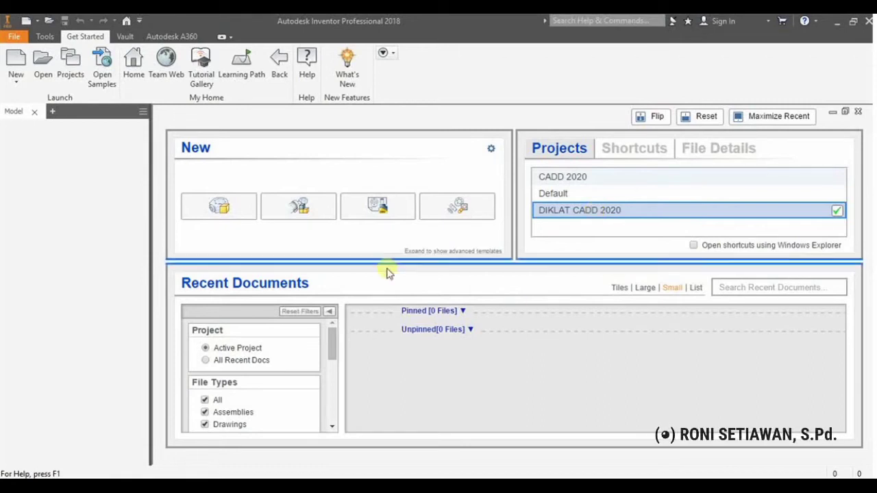
Create a new metric part from the Standard (mm).ipt template
{"action": "left_click", "coordinate": [16, 62]}
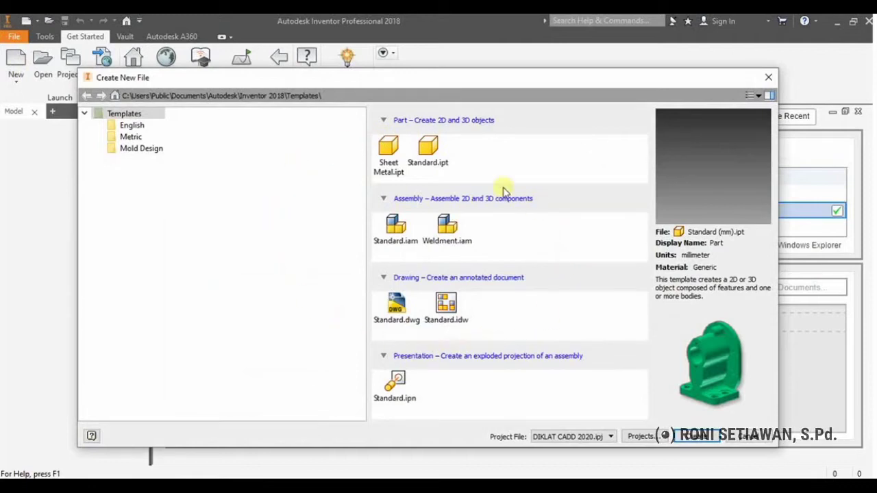
{"action": "left_click", "coordinate": [120, 142]}
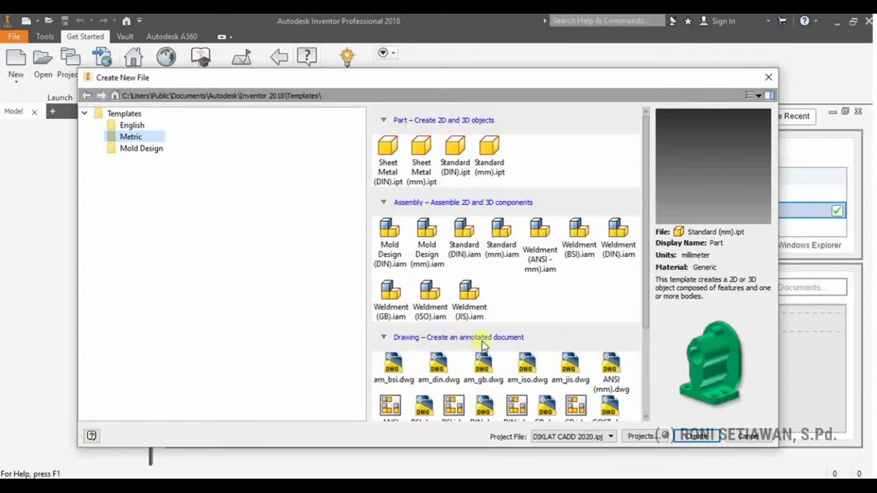
{"action": "left_click_drag", "start_coordinate": [647, 259], "coordinate": [663, 336]}
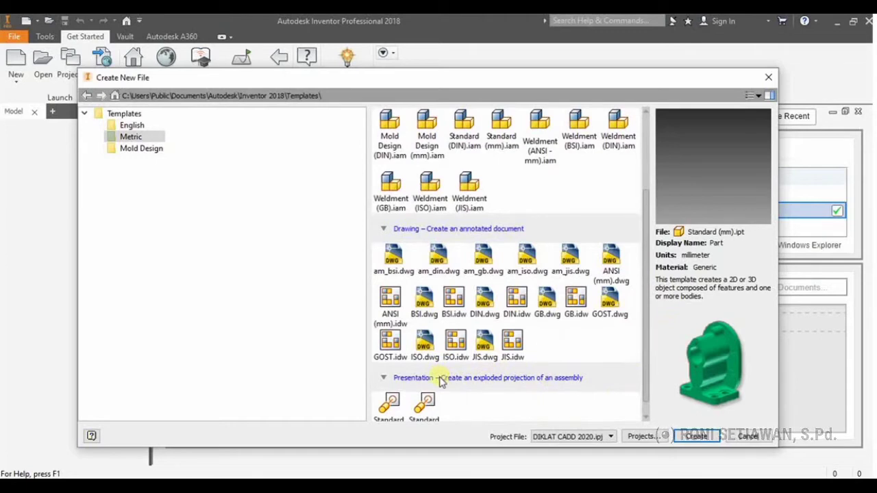
{"action": "left_click_drag", "start_coordinate": [645, 393], "coordinate": [635, 290]}
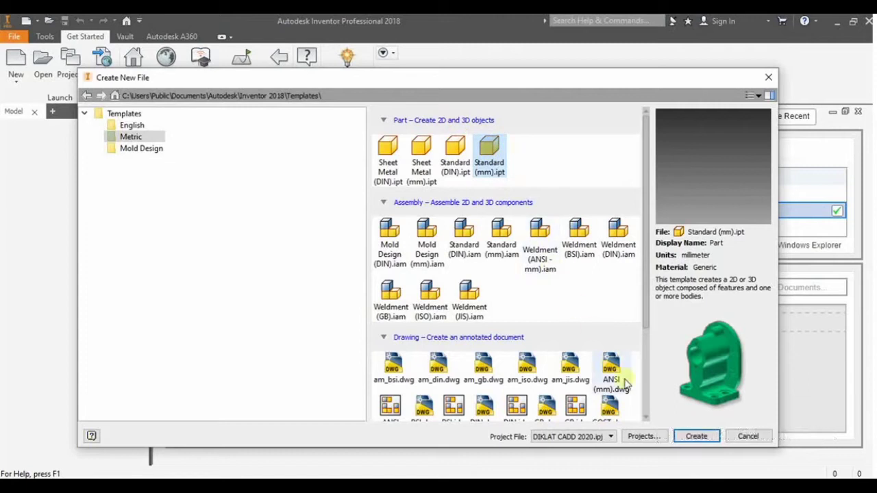
{"action": "left_click", "coordinate": [695, 436]}
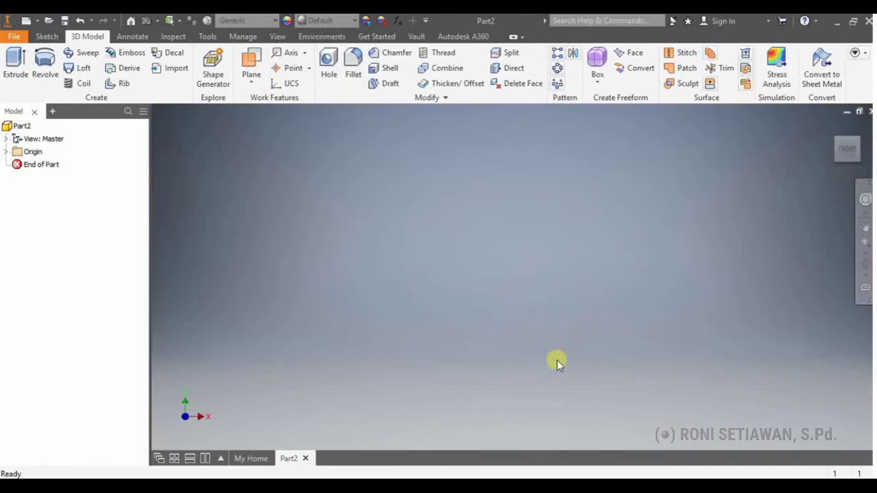
Start a 2D sketch on the XY plane of the new part
{"action": "left_click", "coordinate": [46, 37]}
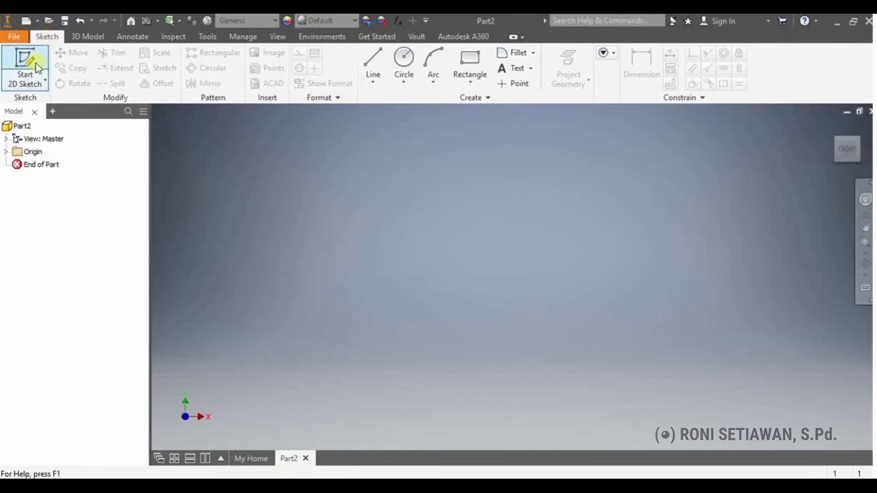
{"action": "left_click", "coordinate": [34, 83]}
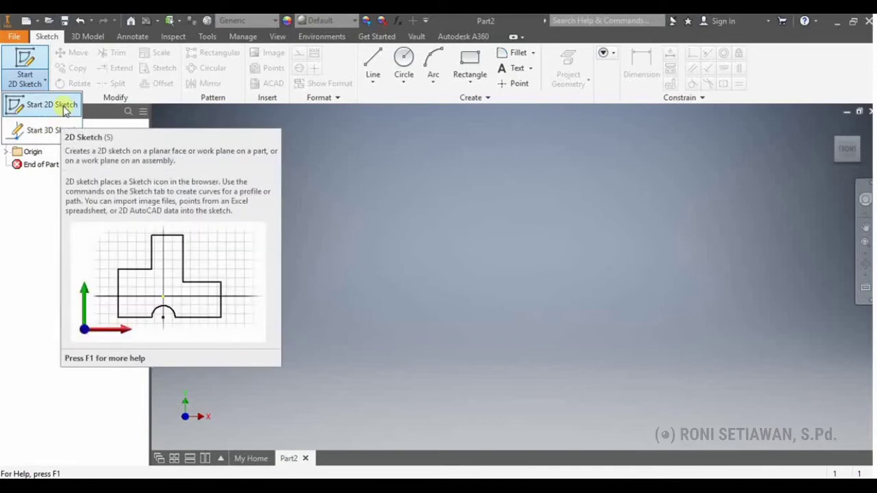
{"action": "left_click", "coordinate": [67, 108]}
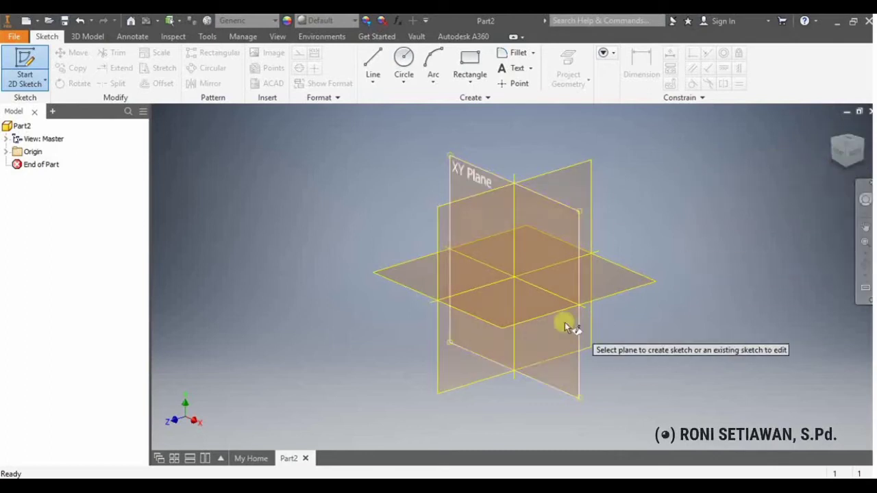
{"action": "left_click", "coordinate": [478, 184]}
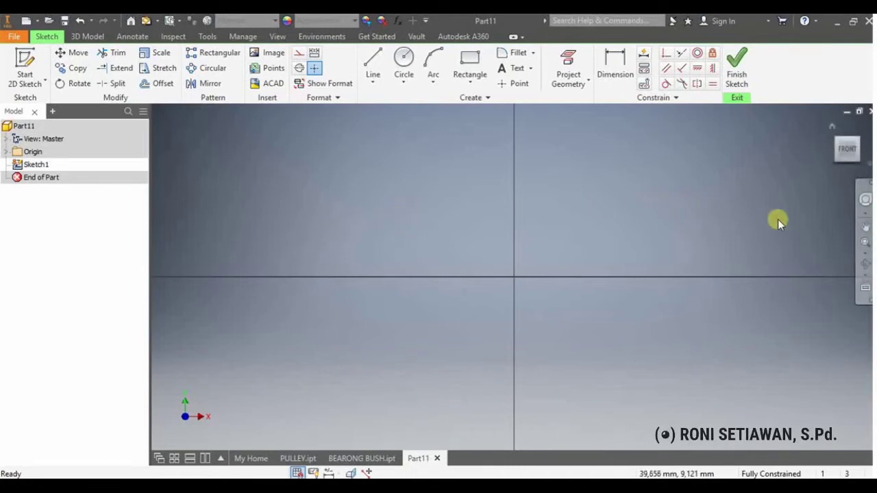
Sketch from the origin a short vertical line, a sloped line to about (18, 10) mm, a vertical to (18, 32) and a 6 mm top edge
{"action": "left_click", "coordinate": [864, 227]}
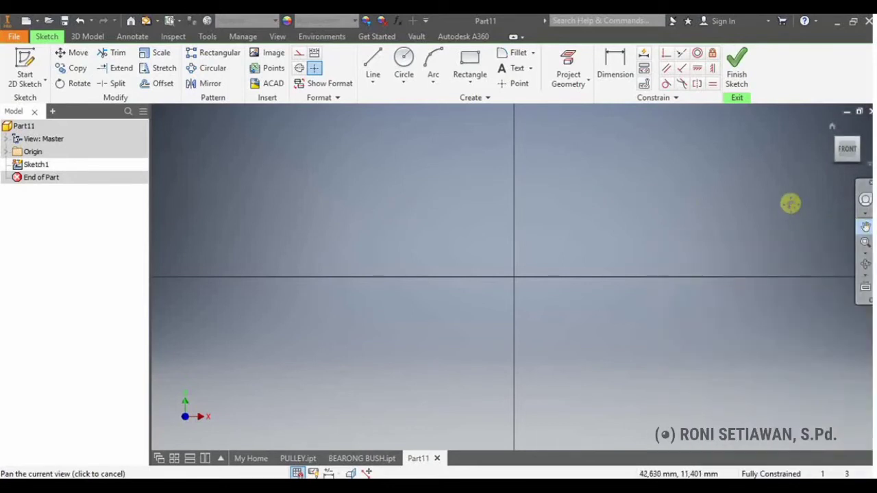
{"action": "left_click_drag", "start_coordinate": [789, 201], "coordinate": [616, 308]}
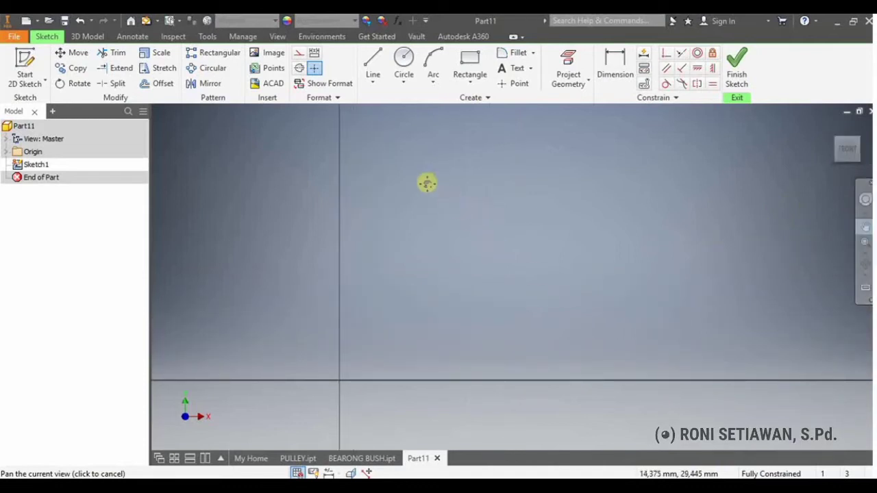
{"action": "left_click", "coordinate": [372, 84]}
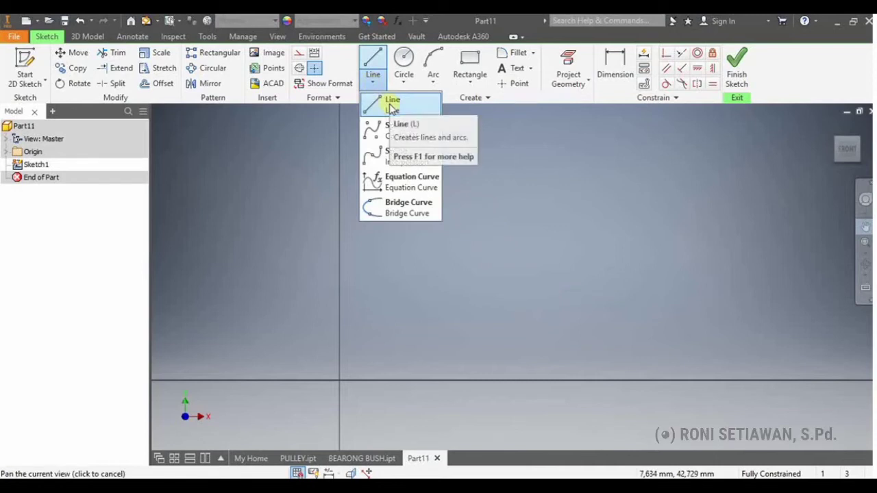
{"action": "left_click", "coordinate": [391, 107]}
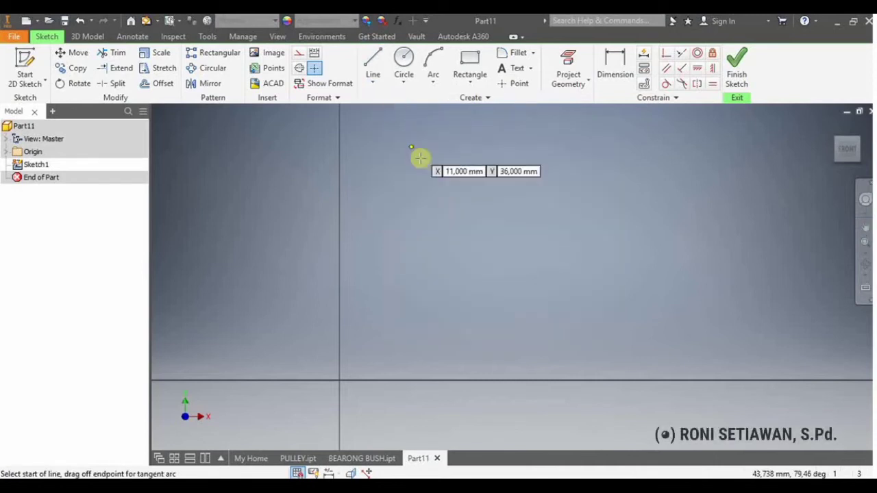
{"action": "left_click", "coordinate": [340, 379]}
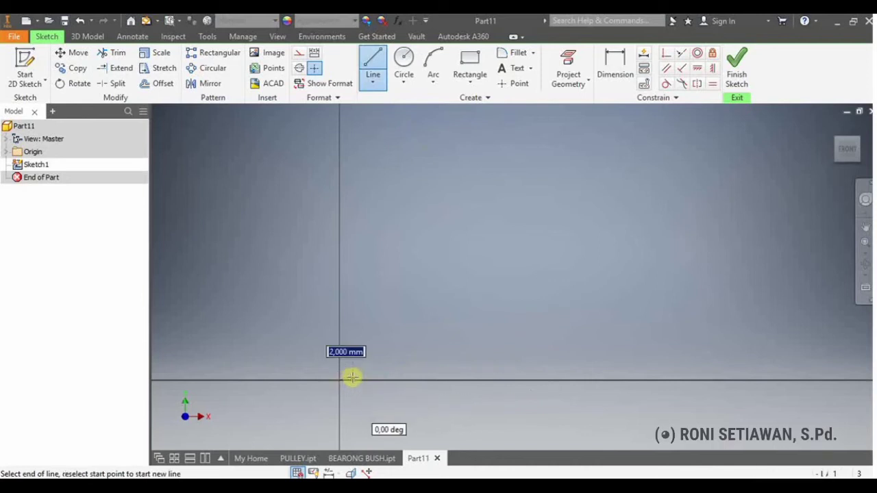
{"action": "left_click", "coordinate": [338, 334]}
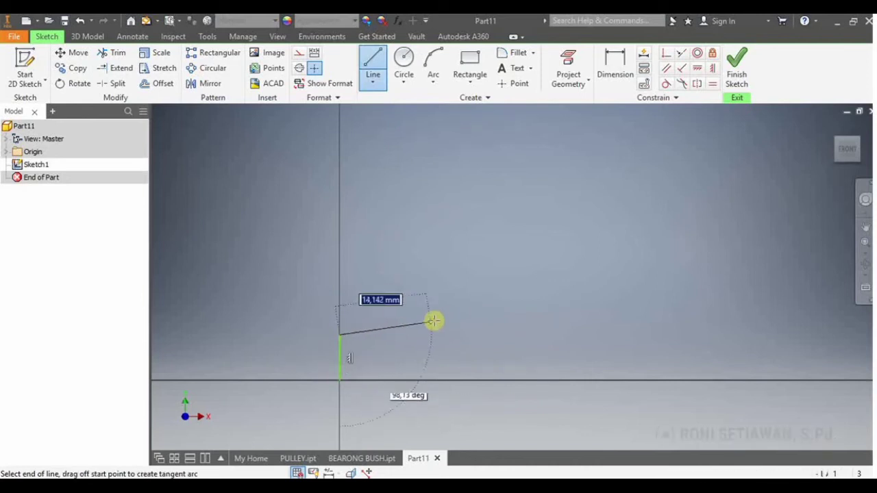
{"action": "left_click", "coordinate": [456, 315]}
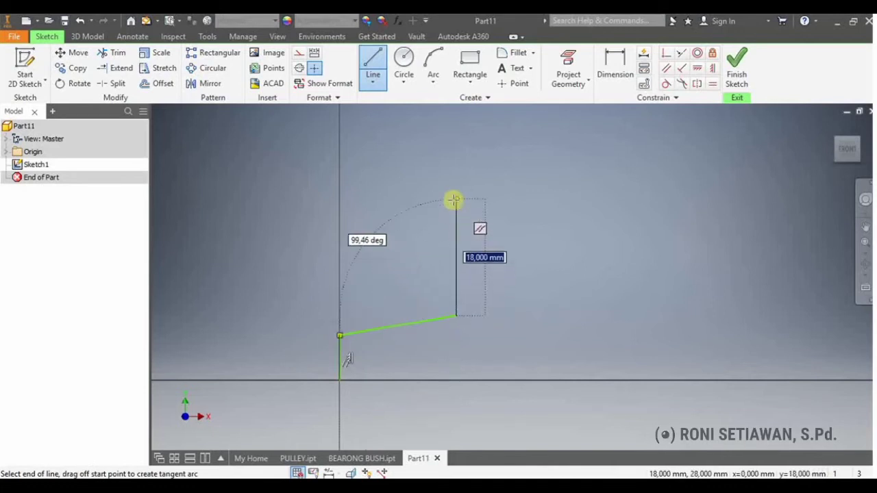
{"action": "left_click", "coordinate": [456, 173]}
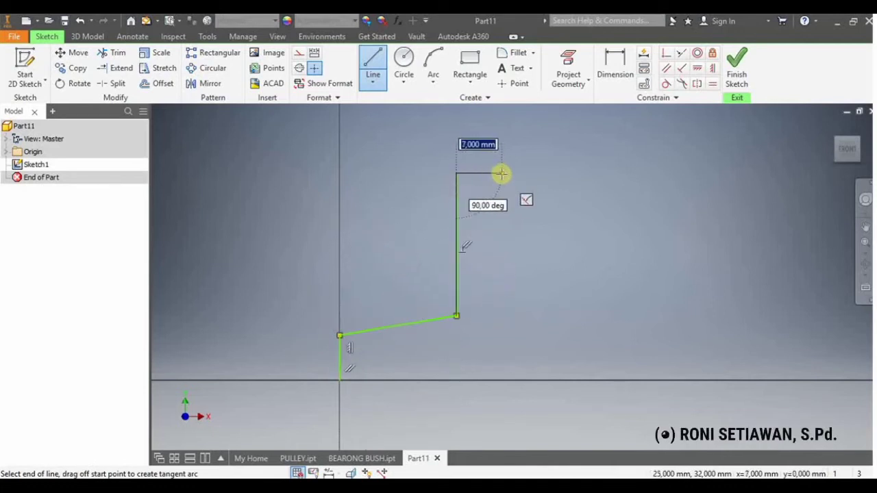
{"action": "left_click", "coordinate": [495, 173]}
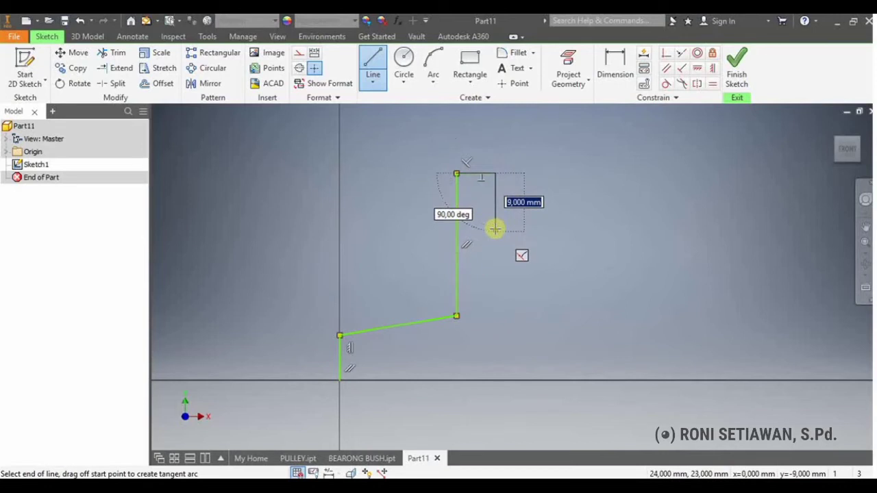
Continue the lines down through a step at about (29, 20) mm, slope out to the base at (34, 0) and close the profile at the origin
{"action": "left_click", "coordinate": [494, 217]}
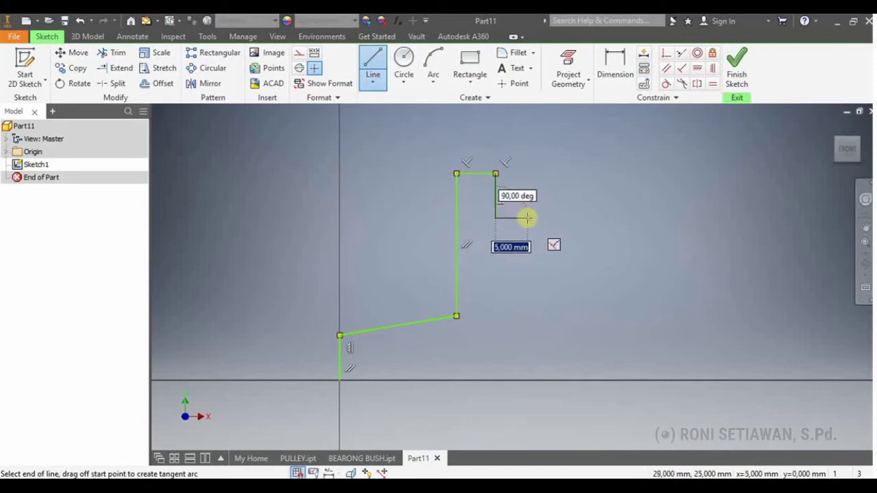
{"action": "left_click", "coordinate": [528, 217]}
{"action": "left_click", "coordinate": [527, 250]}
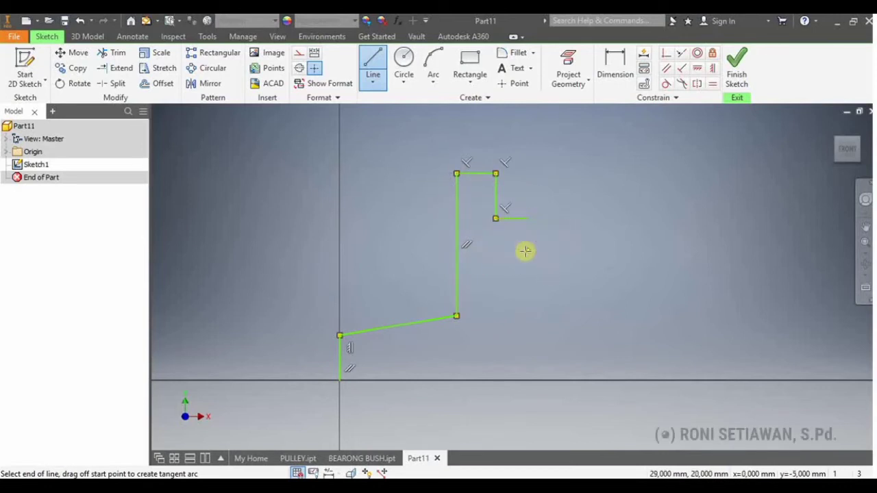
{"action": "left_click", "coordinate": [476, 251]}
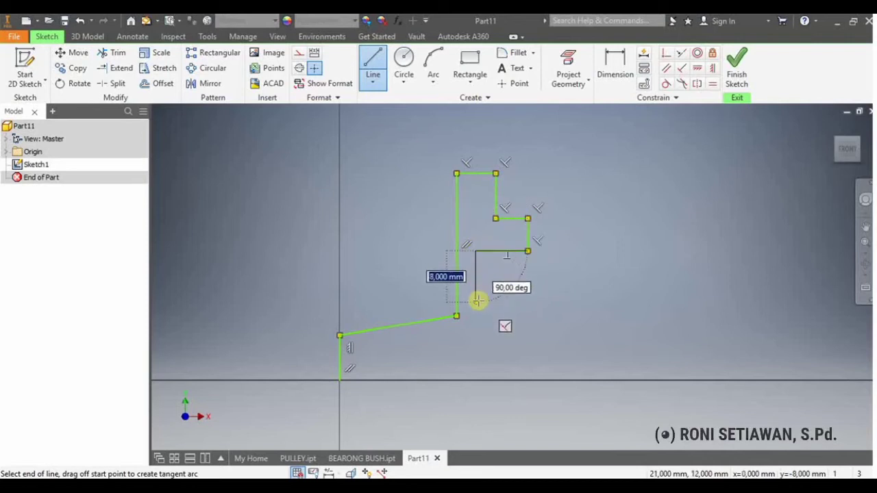
{"action": "left_click", "coordinate": [476, 322]}
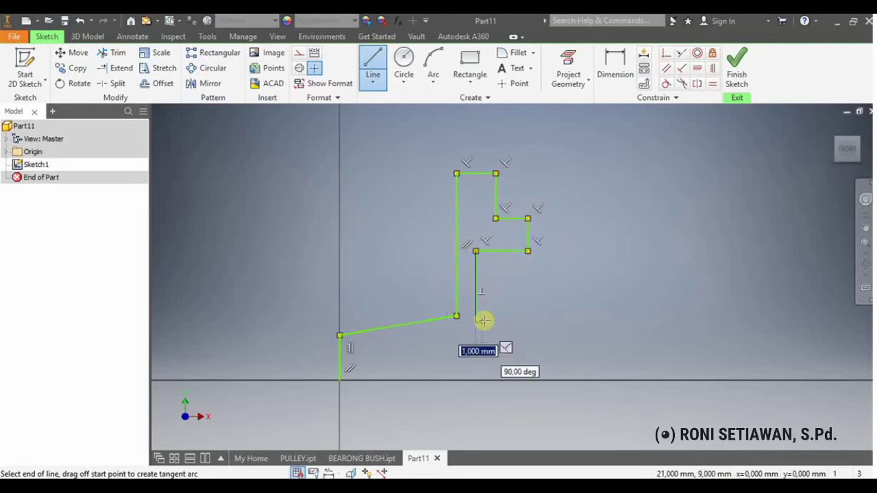
{"action": "left_click", "coordinate": [557, 346]}
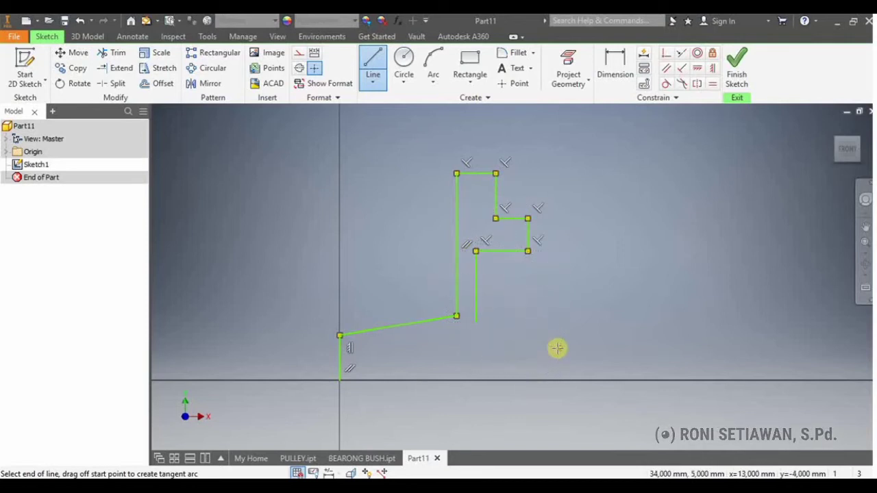
{"action": "left_click", "coordinate": [561, 379]}
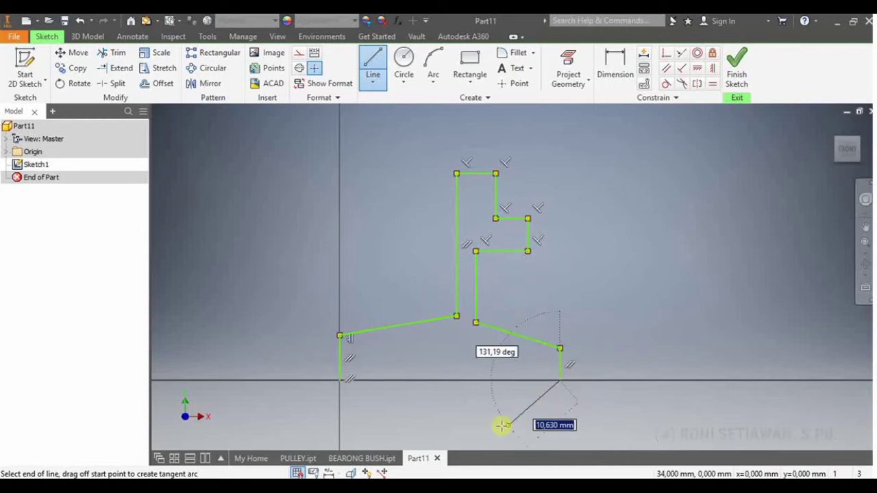
{"action": "left_click", "coordinate": [339, 379]}
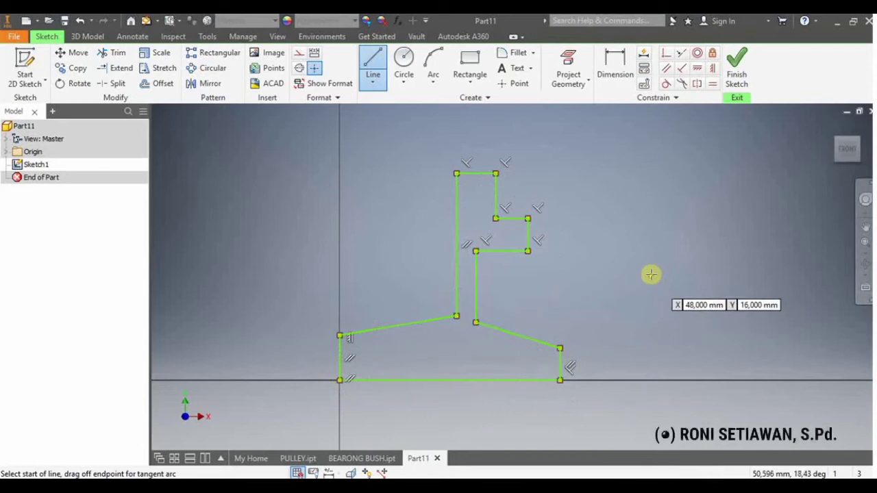
{"action": "key", "text": "Escape"}
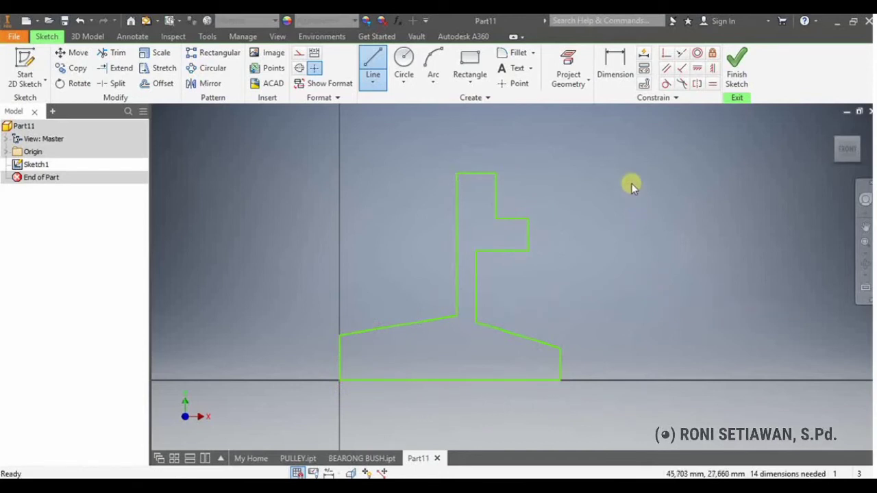
Dimension the height between the profile's top edge and its base line as 216/2 mm
{"action": "left_click", "coordinate": [624, 81]}
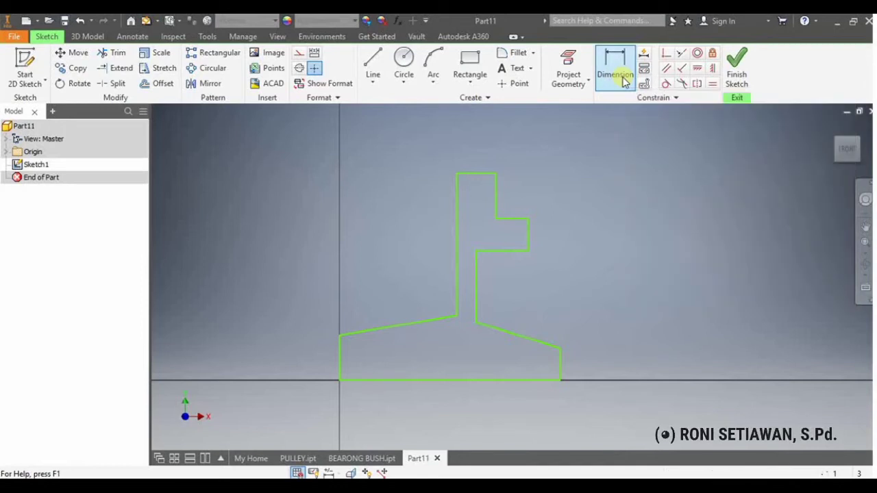
{"action": "left_click", "coordinate": [478, 175]}
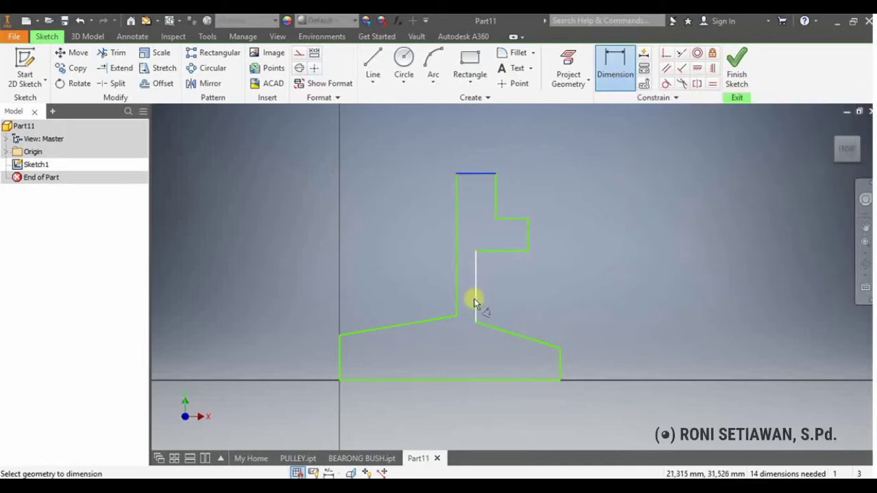
{"action": "left_click", "coordinate": [479, 380]}
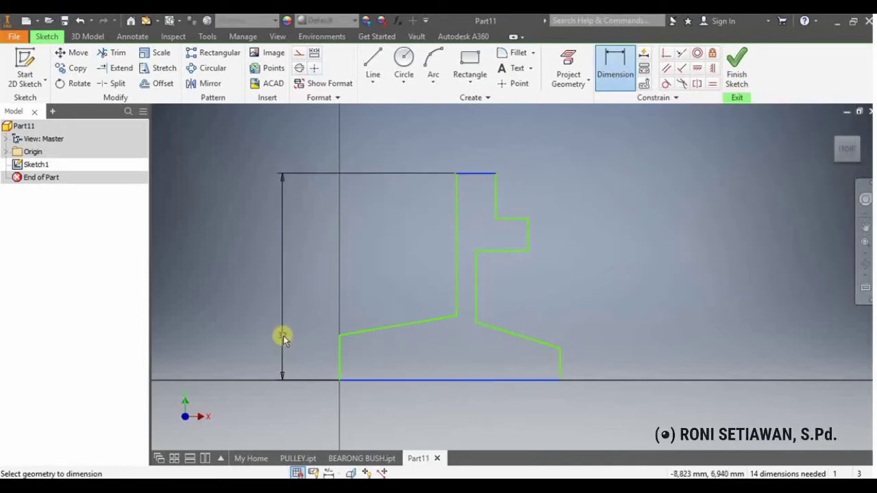
{"action": "left_click", "coordinate": [282, 335]}
{"action": "type", "text": "21"}
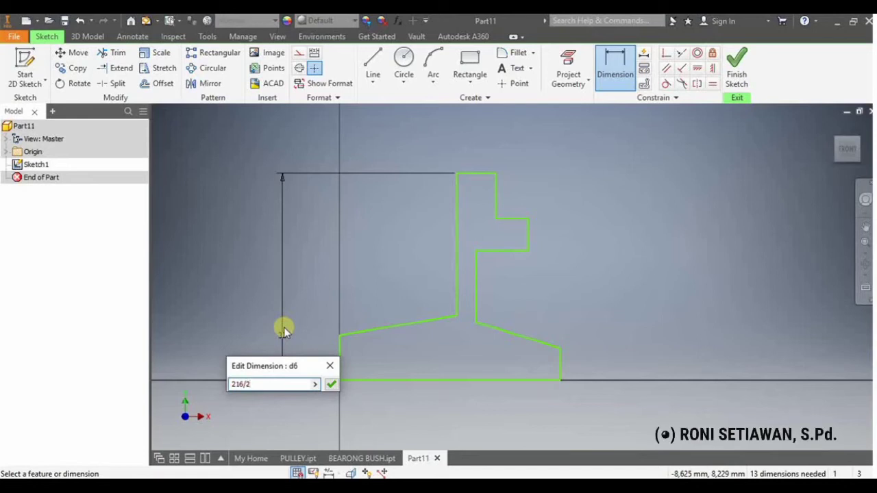
{"action": "type", "text": "6/2"}
{"action": "key", "text": "Return"}
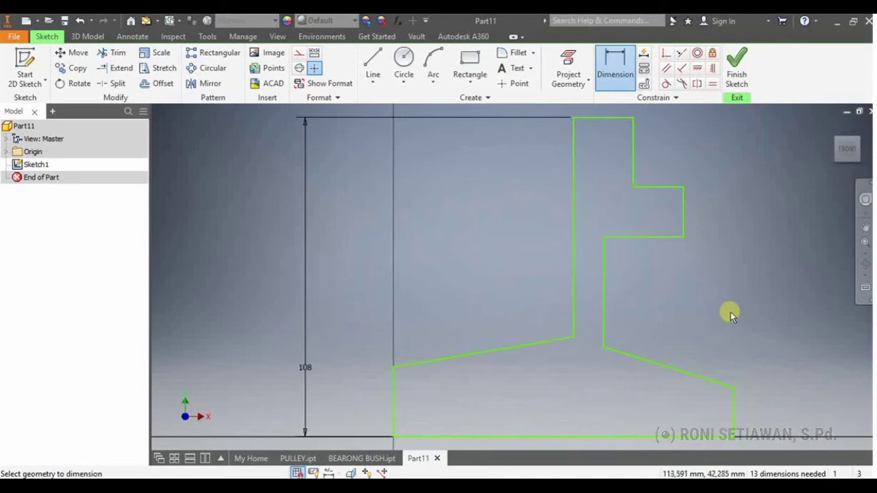
Dimension the height from the base line to the upper edge of the profile's projecting step as 140/2 mm
{"action": "scroll", "coordinate": [730, 313], "scroll_direction": "down", "scroll_amount": 3}
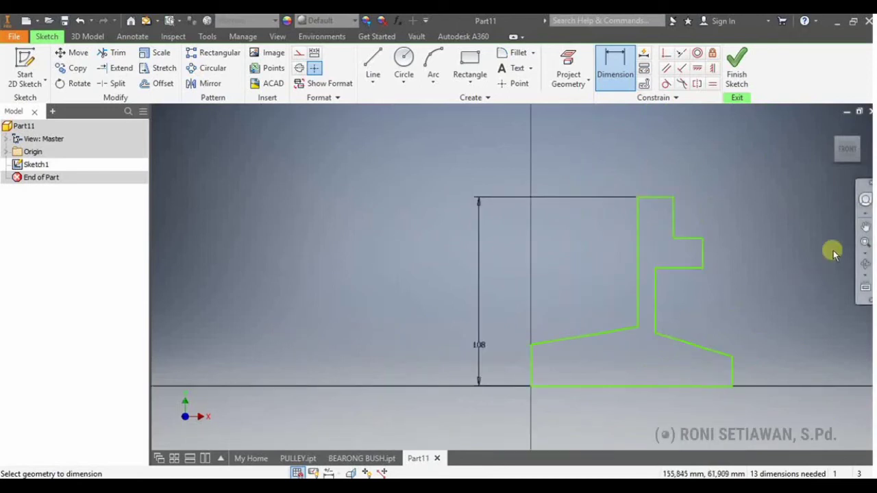
{"action": "left_click", "coordinate": [865, 224]}
{"action": "mouse_move", "coordinate": [776, 264]}
{"action": "left_mouse_down"}
{"action": "mouse_move", "coordinate": [591, 297]}
{"action": "mouse_move", "coordinate": [568, 281]}
{"action": "left_mouse_up"}
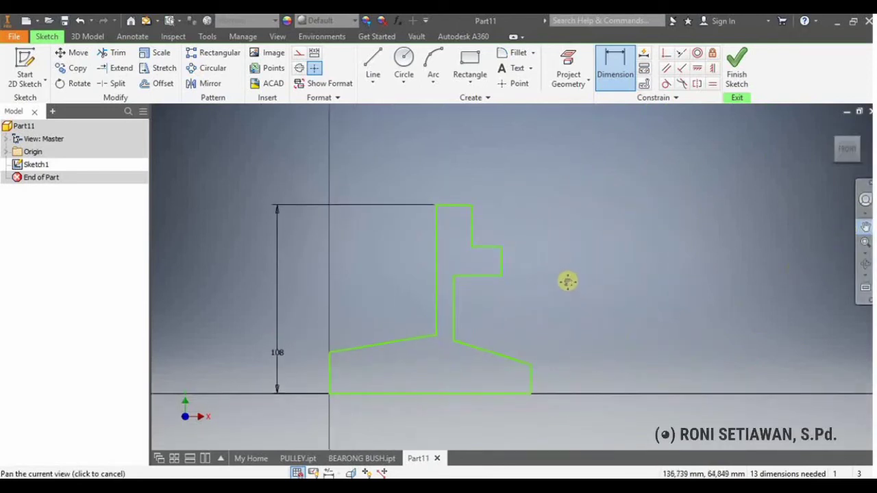
{"action": "key", "text": "d"}
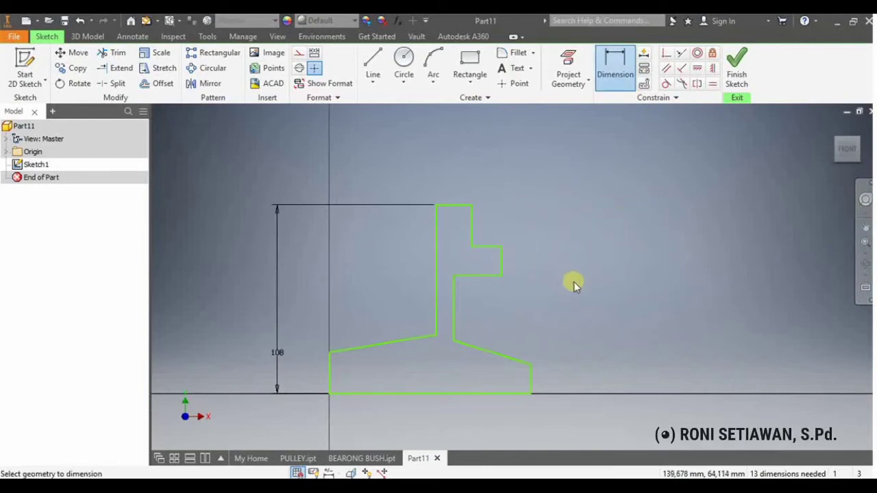
{"action": "left_click", "coordinate": [489, 246]}
{"action": "left_click", "coordinate": [519, 393]}
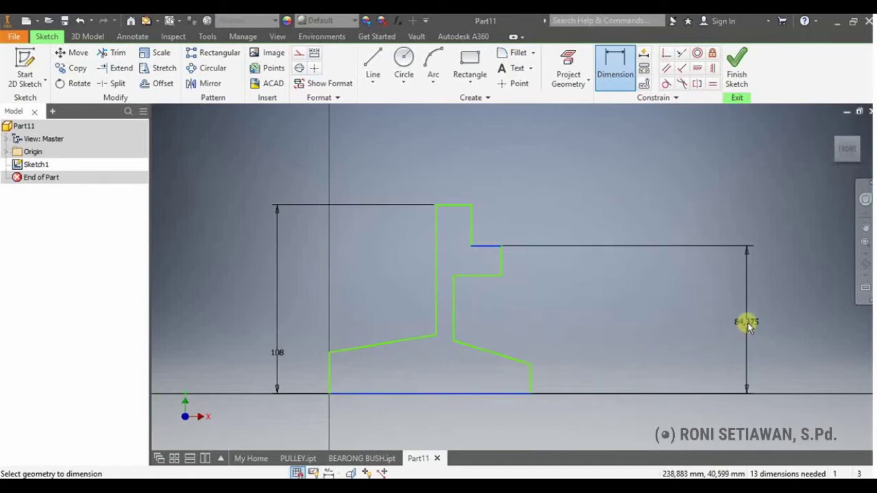
{"action": "left_click", "coordinate": [747, 322]}
{"action": "type", "text": "1"}
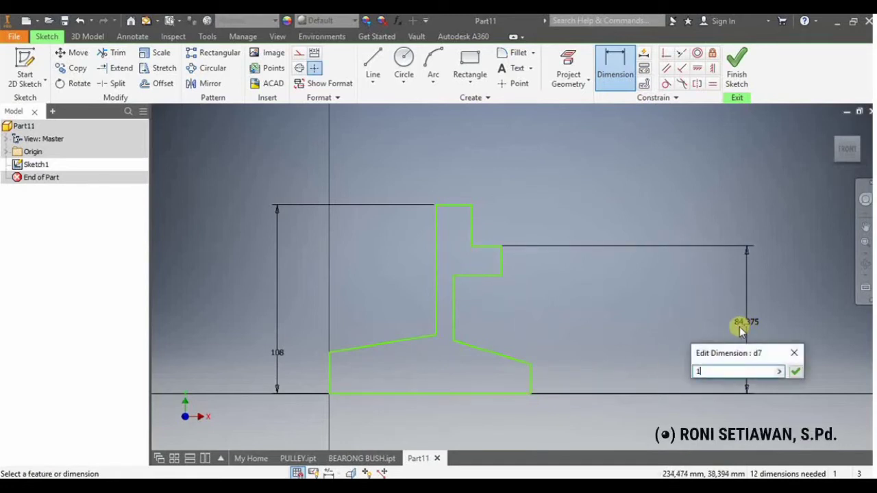
{"action": "type", "text": "40,"}
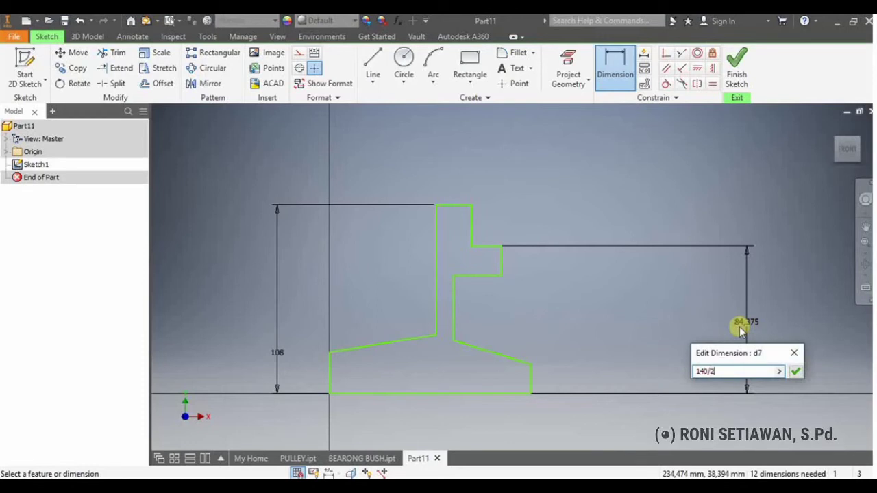
{"action": "type", "text": "2"}
{"action": "key", "text": "Return"}
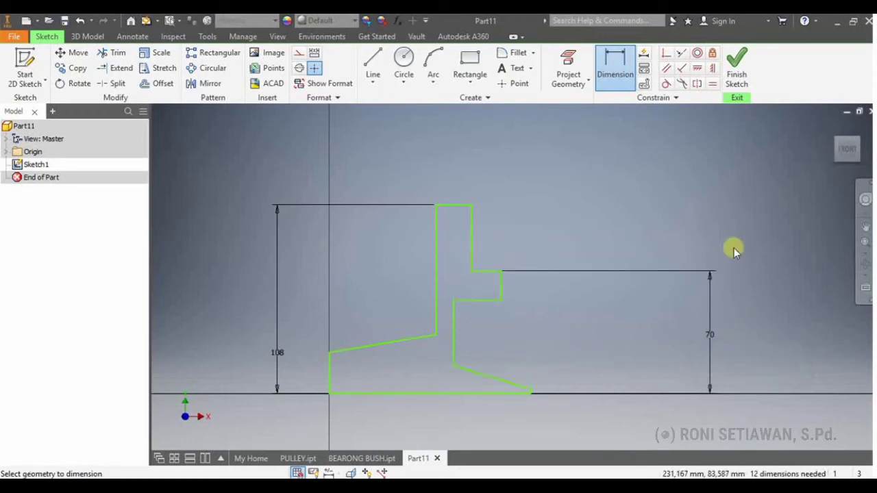
Dimension the height from the base line to the underside of the projecting step as 120/2 mm
{"action": "left_click", "coordinate": [475, 301]}
{"action": "left_click", "coordinate": [506, 392]}
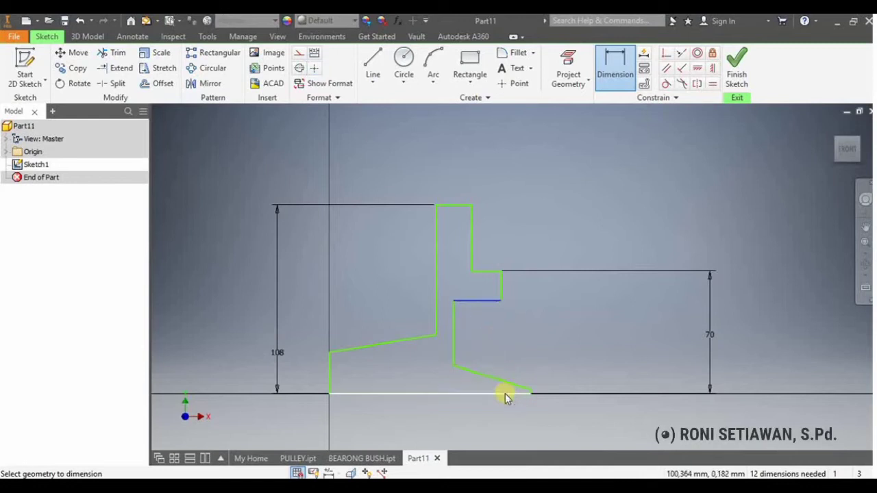
{"action": "left_click", "coordinate": [681, 353]}
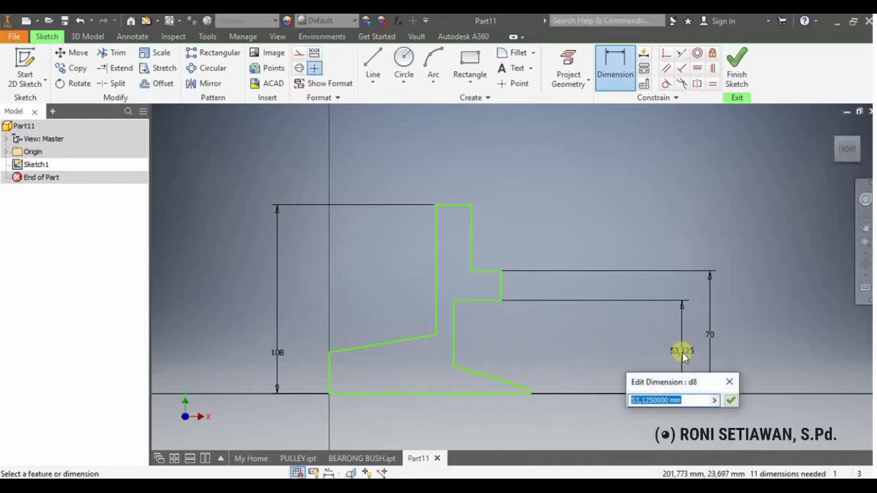
{"action": "type", "text": "120/2"}
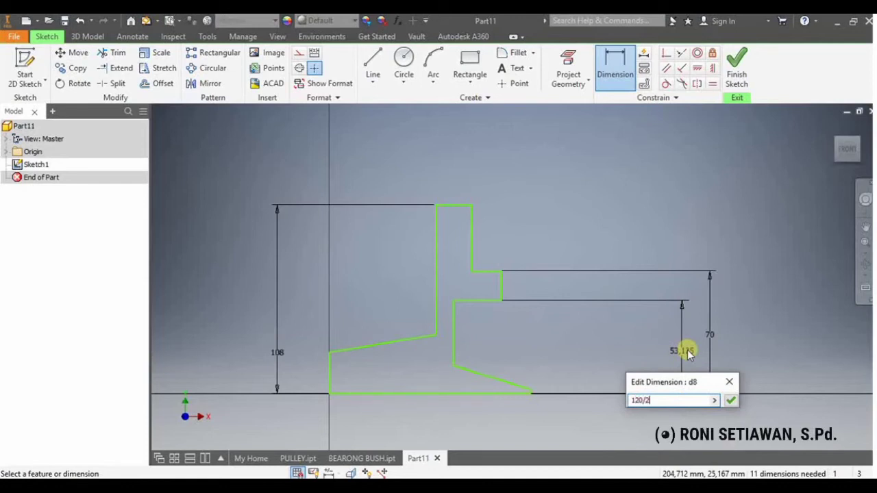
{"action": "key", "text": "Return"}
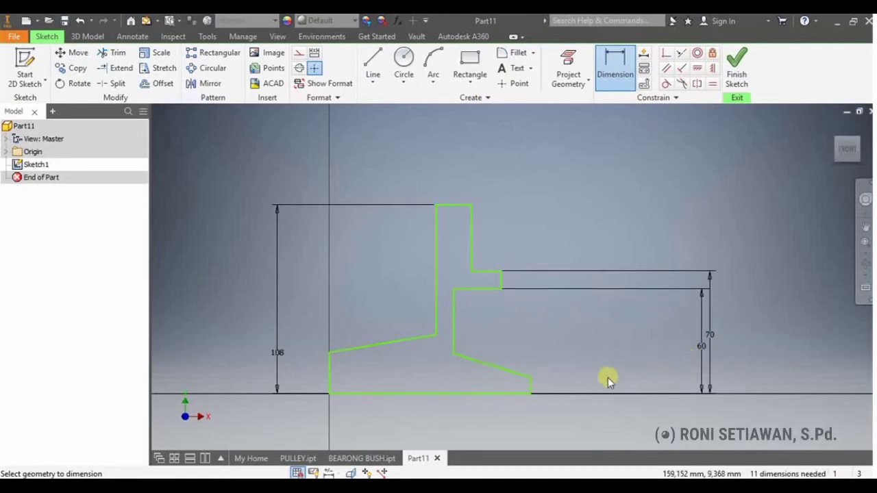
Dimension the inner corner below the step at 71/2 mm above the base line and the base's outer vertical edge as 70/2 mm
{"action": "left_click", "coordinate": [454, 353]}
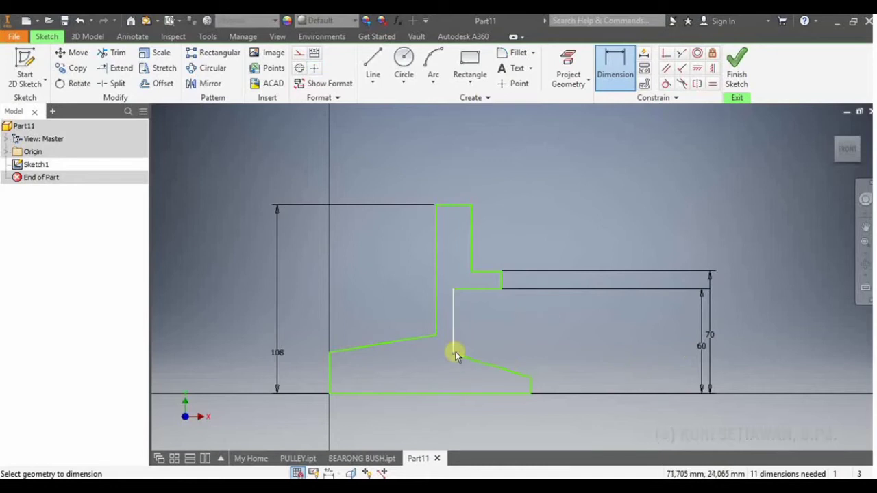
{"action": "left_click", "coordinate": [500, 396]}
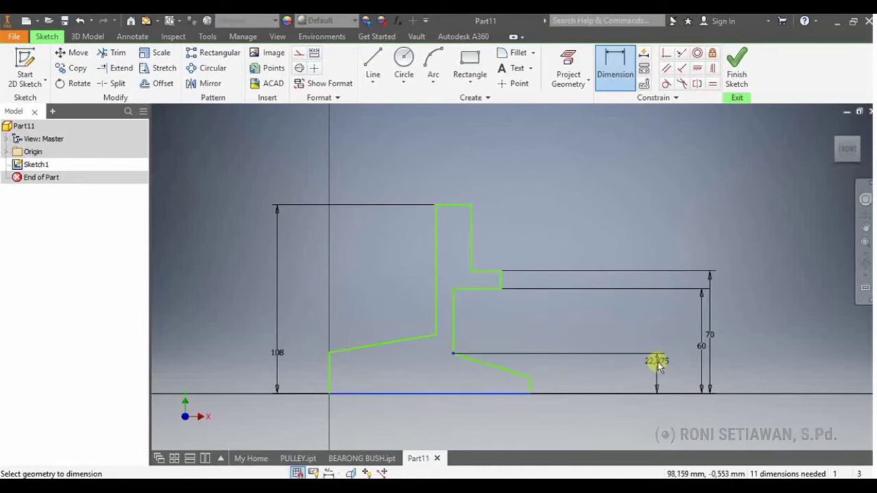
{"action": "left_click", "coordinate": [670, 373]}
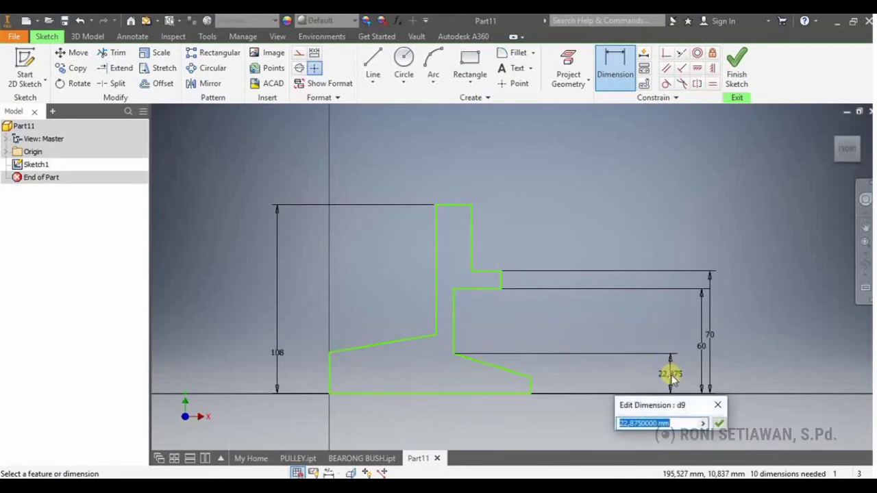
{"action": "type", "text": "71/2"}
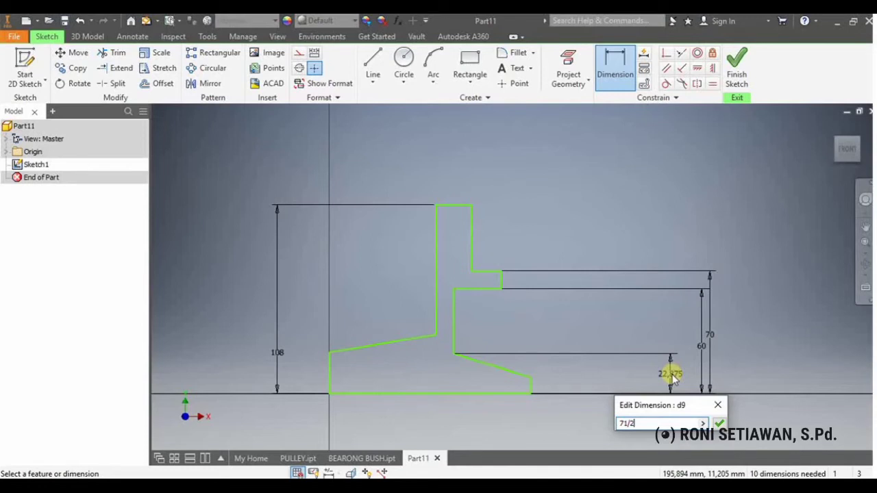
{"action": "key", "text": "Return"}
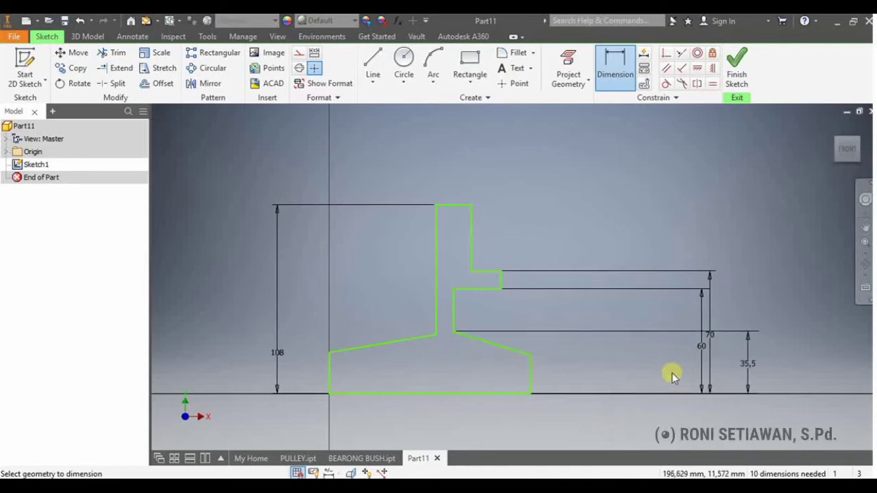
{"action": "left_click", "coordinate": [529, 373]}
{"action": "left_click", "coordinate": [581, 362]}
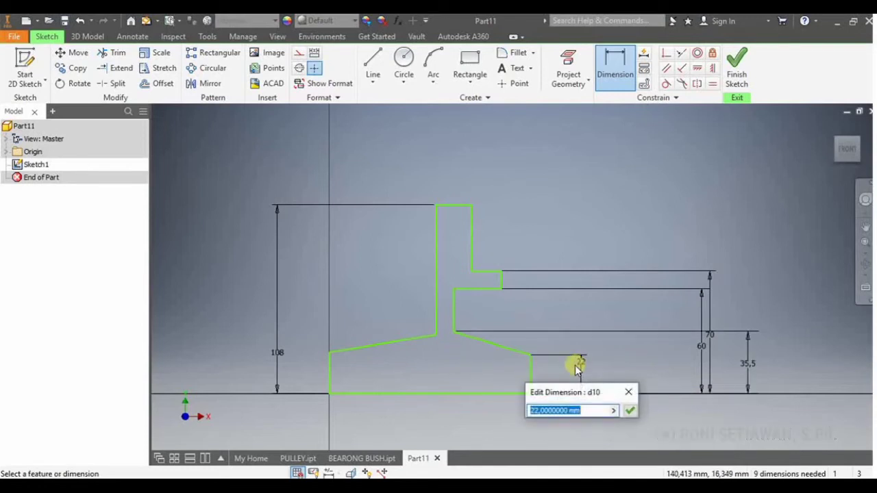
{"action": "type", "text": "70/2"}
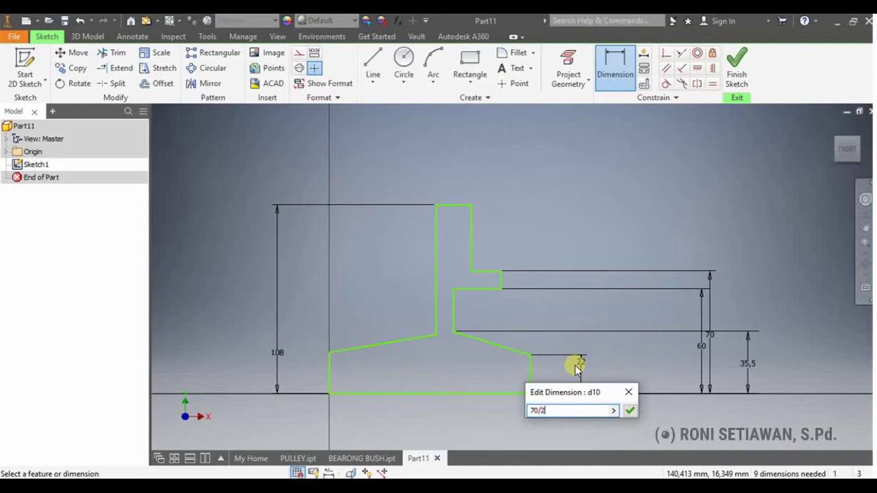
{"action": "key", "text": "Return"}
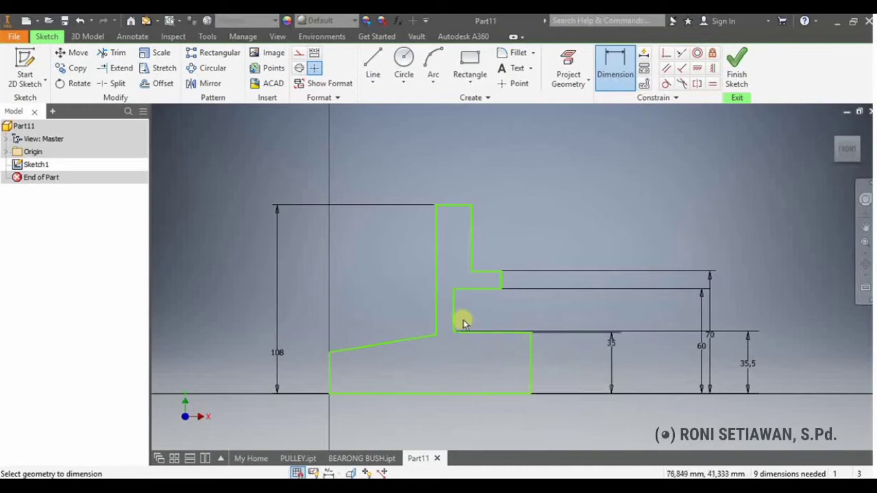
Dimension the horizontal distance from the vertical line under the step to the base's outer vertical edge as 28 mm
{"action": "left_click", "coordinate": [529, 353]}
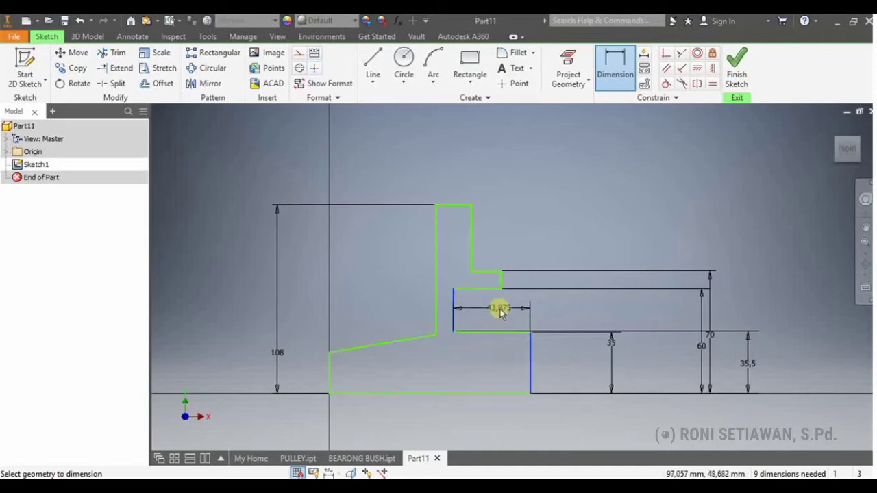
{"action": "left_click", "coordinate": [500, 309]}
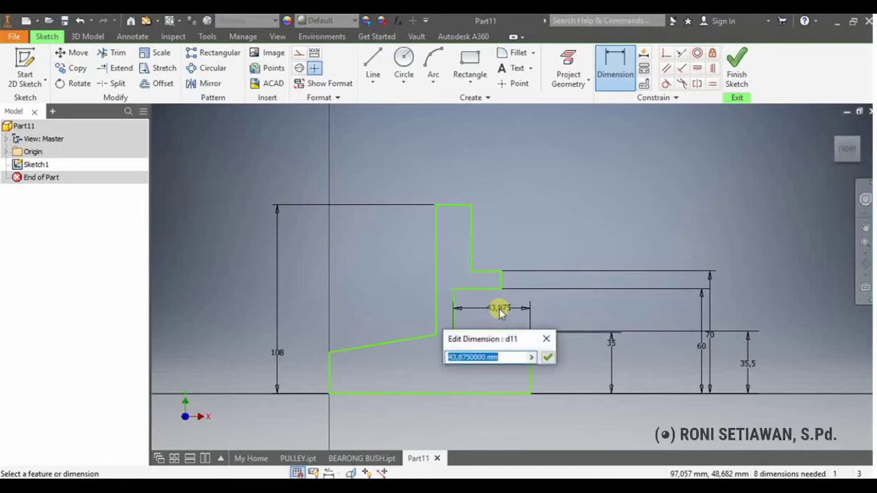
{"action": "type", "text": "28"}
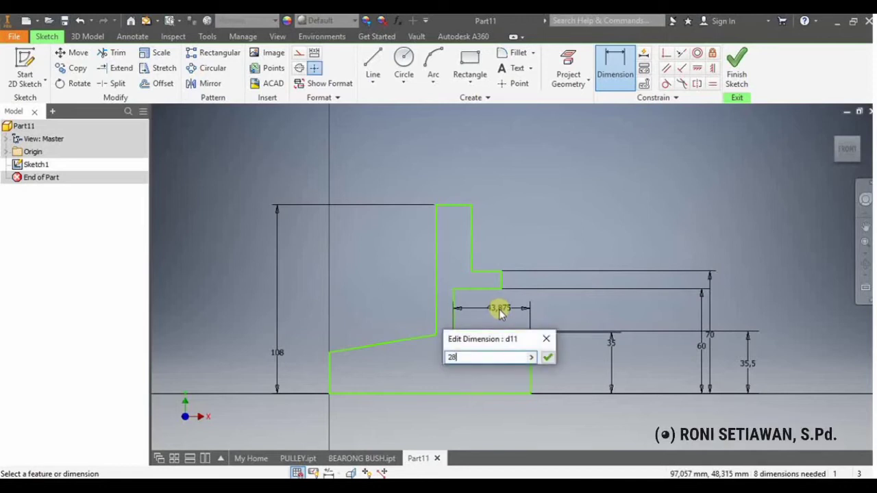
{"action": "key", "text": "Return"}
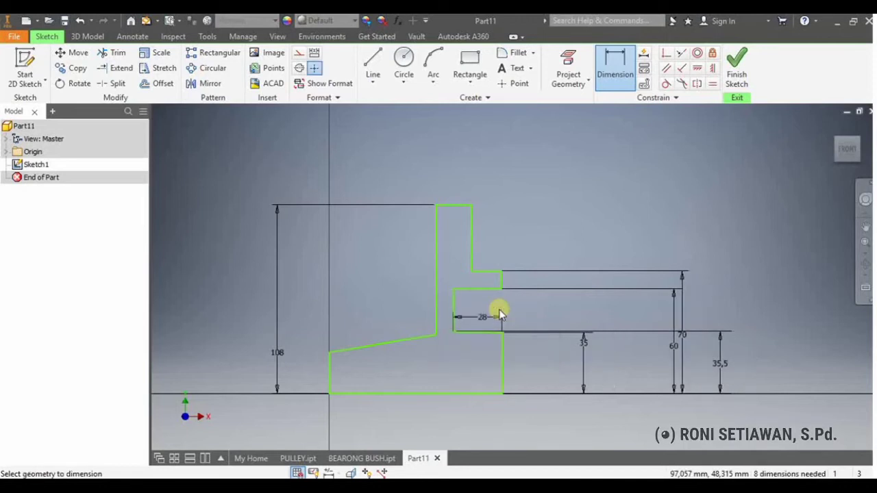
Dimension the projecting step's offset from the upper vertical line as 6 mm and the profile's top edge as 20 mm
{"action": "left_click", "coordinate": [471, 242]}
{"action": "left_click", "coordinate": [502, 280]}
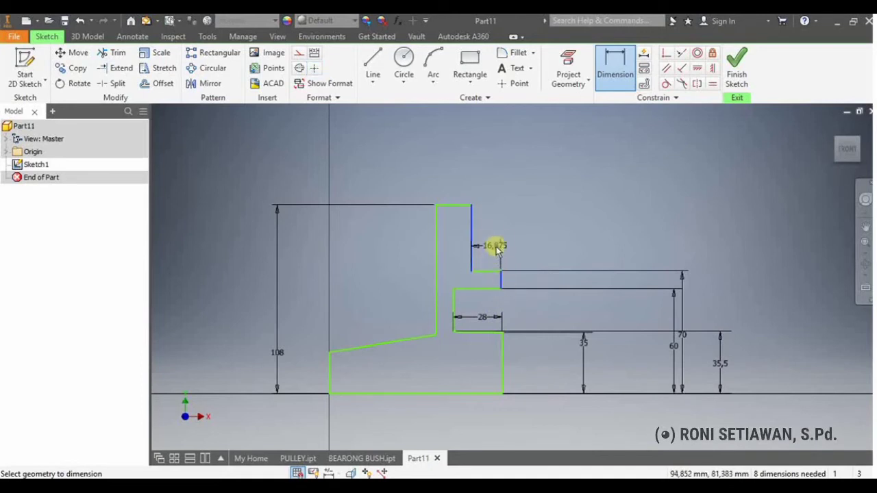
{"action": "left_click", "coordinate": [498, 231]}
{"action": "type", "text": "6"}
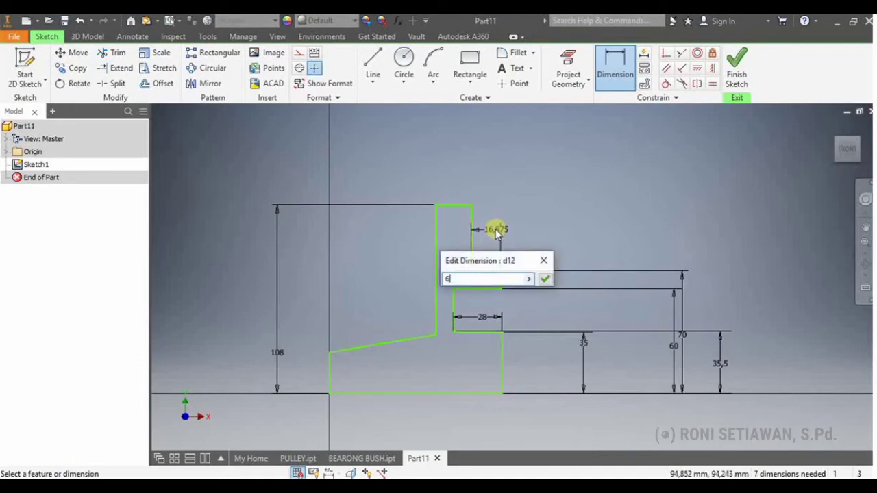
{"action": "key", "text": "Return"}
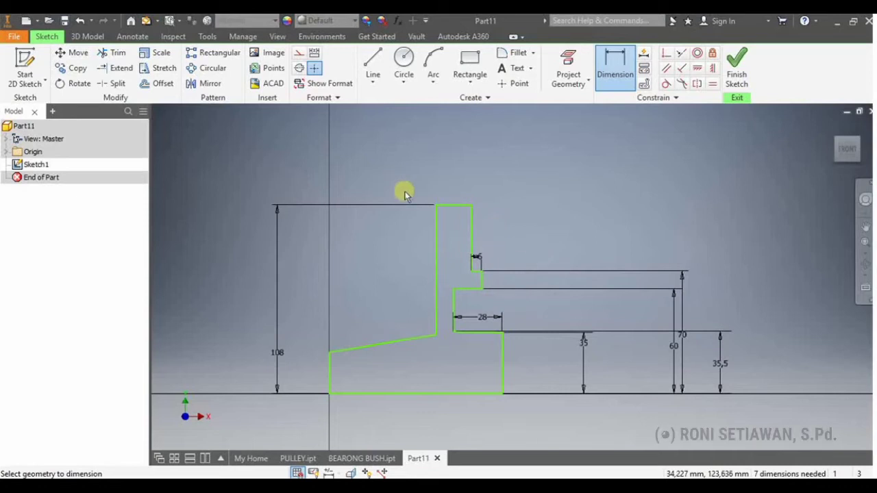
{"action": "left_click", "coordinate": [448, 208]}
{"action": "left_click", "coordinate": [446, 172]}
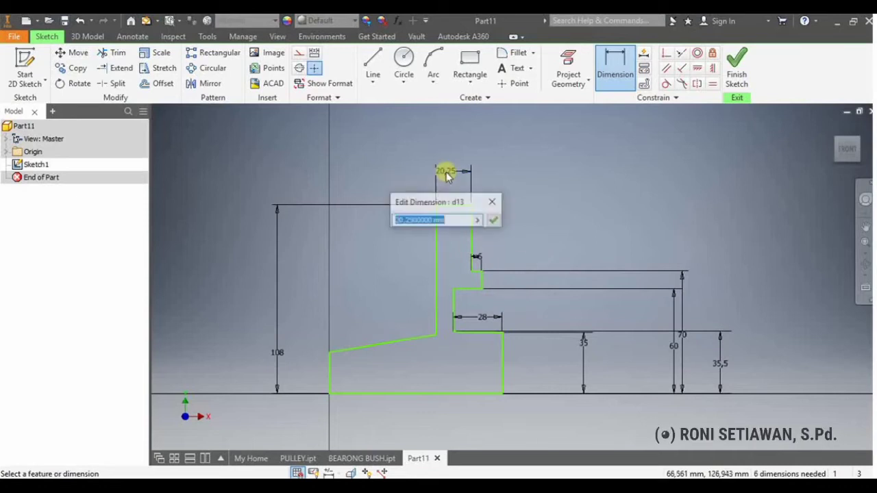
{"action": "type", "text": "20"}
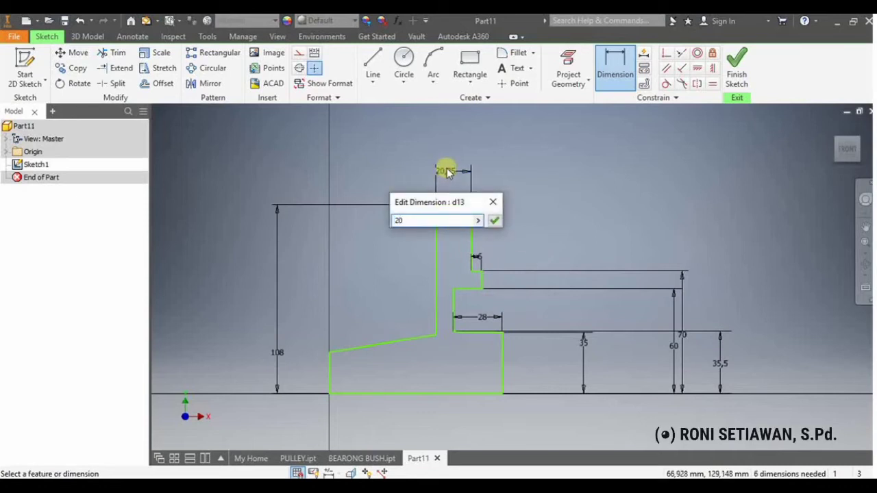
{"action": "key", "text": "Return"}
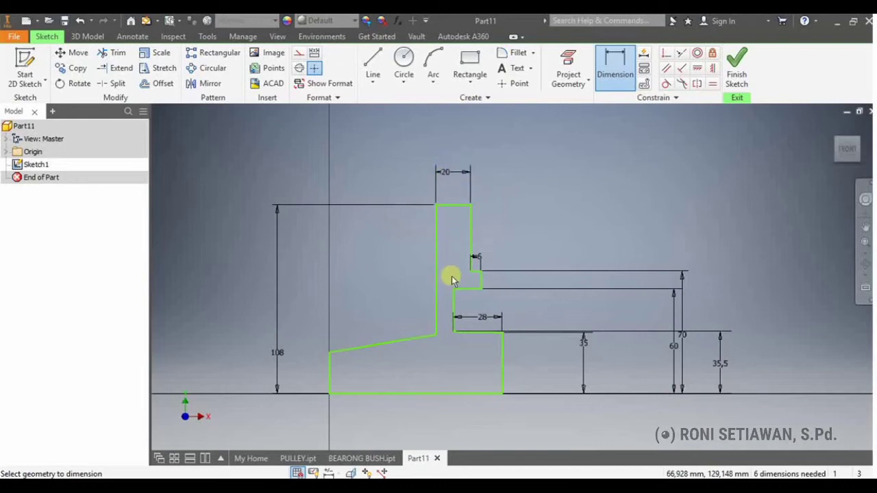
Dimension the horizontal distance from the short vertical edge on the Y axis to the projecting step's outer edge as 82 mm
{"action": "left_click", "coordinate": [329, 380]}
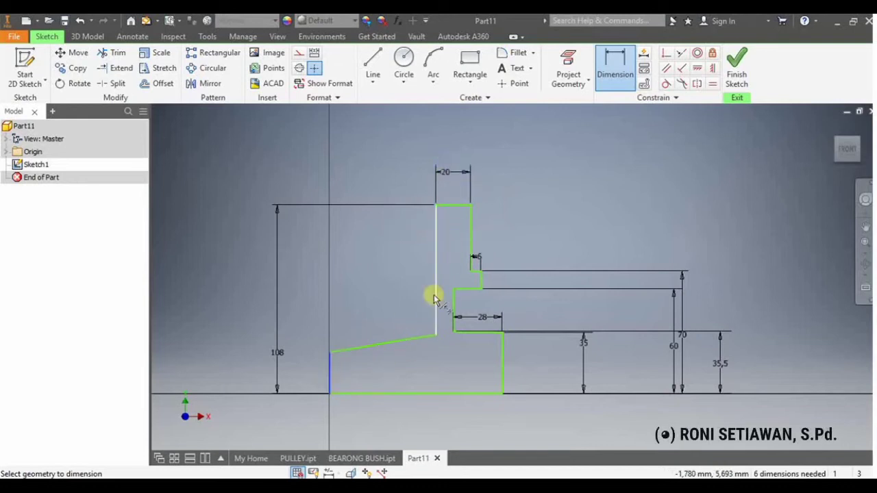
{"action": "left_click", "coordinate": [481, 283]}
{"action": "left_click", "coordinate": [450, 148]}
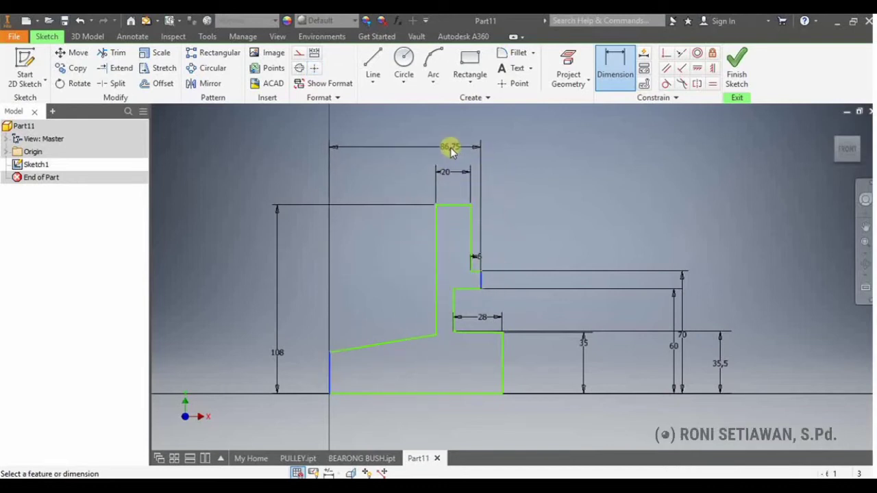
{"action": "type", "text": "8"}
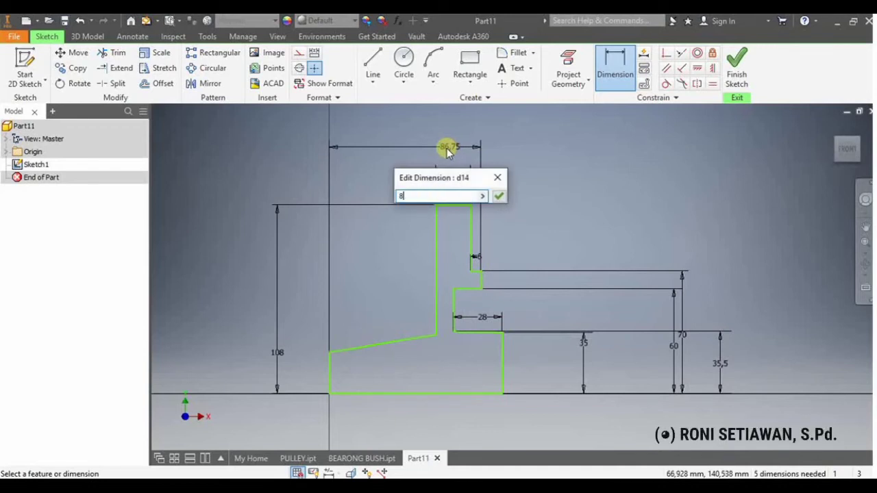
{"action": "type", "text": "2"}
{"action": "key", "text": "Return"}
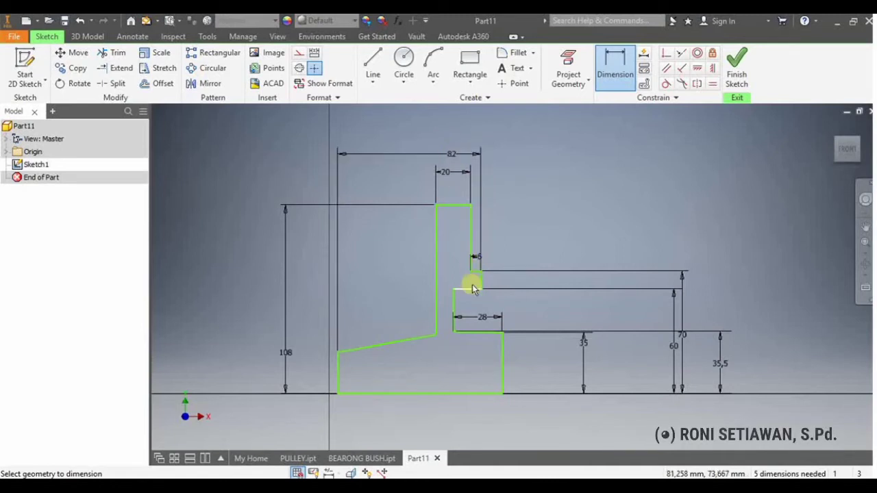
Dimension the profile's horizontal base line as 100 mm
{"action": "left_click", "coordinate": [485, 394]}
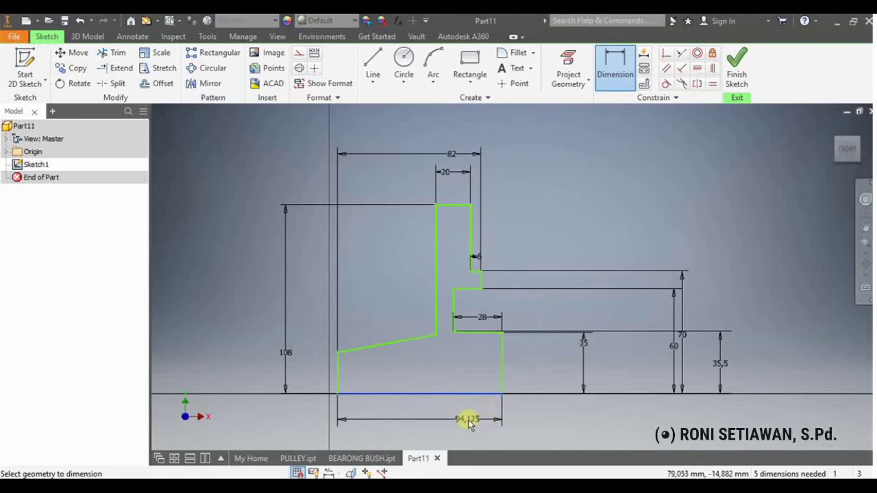
{"action": "left_click", "coordinate": [468, 423]}
{"action": "type", "text": "100"}
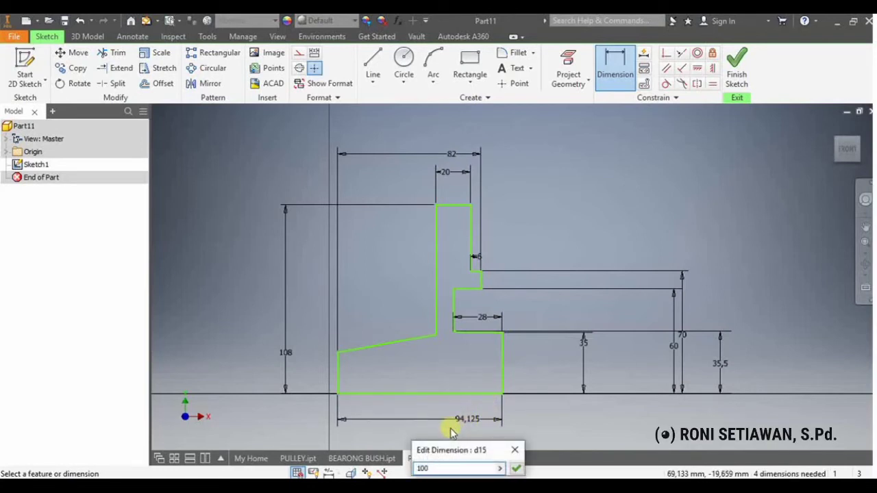
{"action": "key", "text": "Return"}
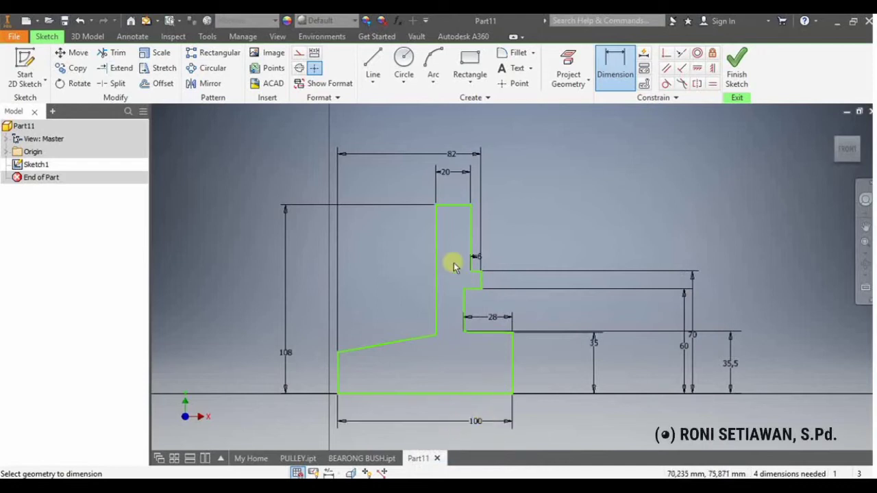
Dimension the base's short vertical edge near the Y axis as 70/2 mm
{"action": "left_click", "coordinate": [338, 360]}
{"action": "left_click", "coordinate": [319, 368]}
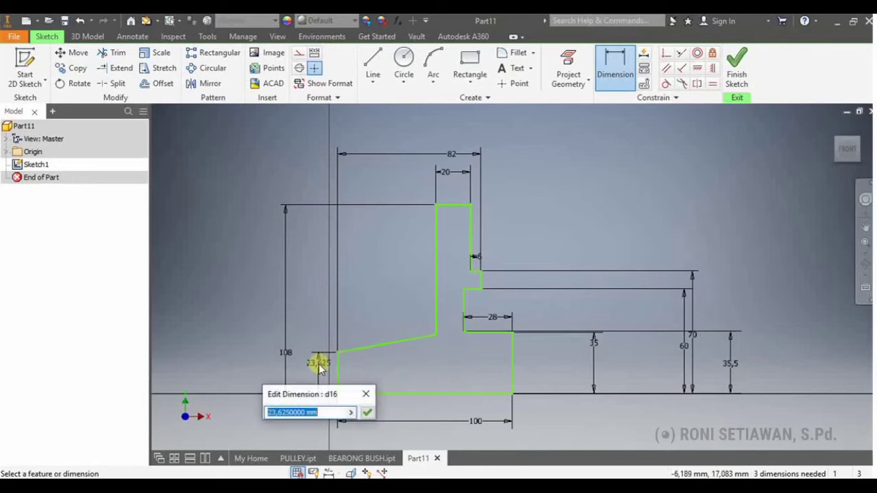
{"action": "type", "text": "70/2"}
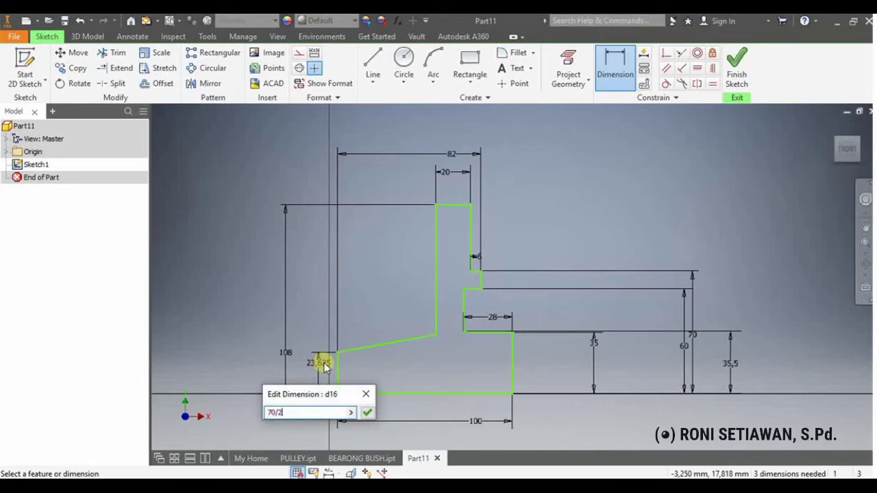
{"action": "key", "text": "Return"}
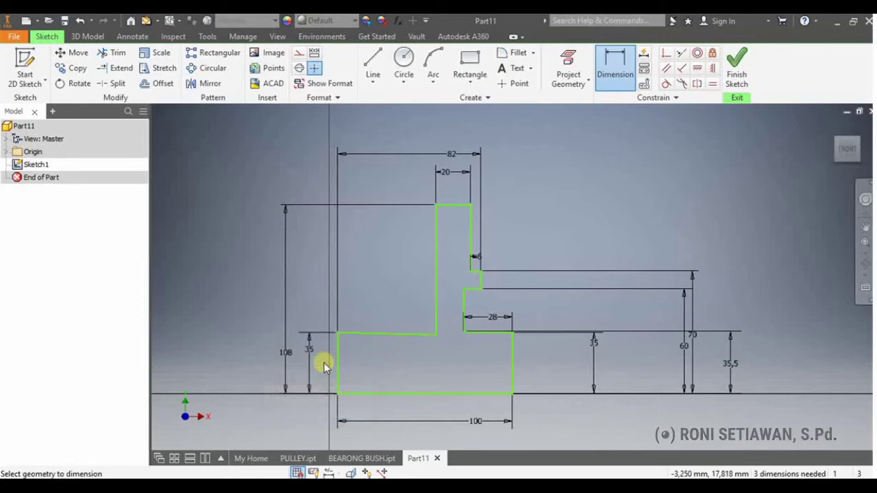
Dimension the inner corner where the sloped line meets the upper vertical line at 75/2 mm above the base line
{"action": "left_click", "coordinate": [434, 334]}
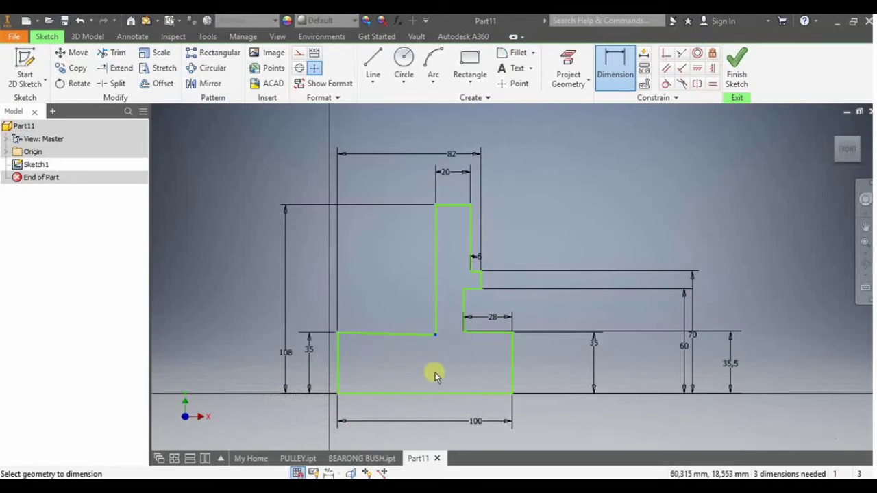
{"action": "left_click", "coordinate": [434, 393]}
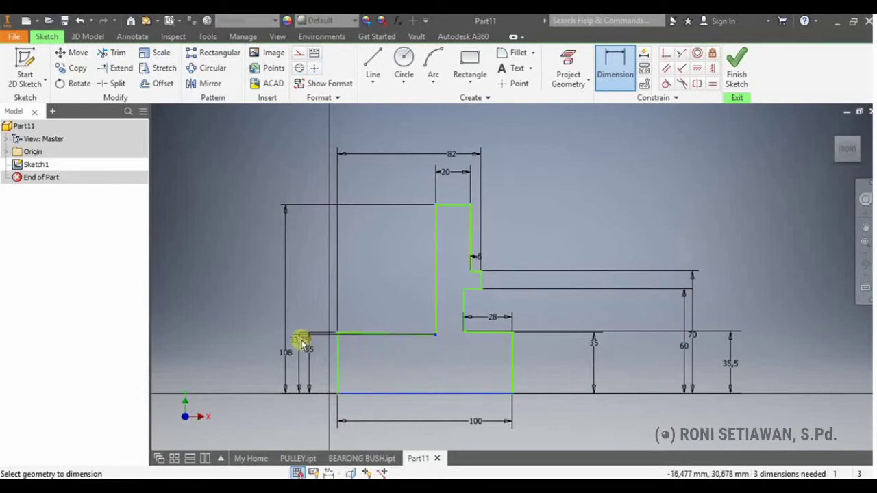
{"action": "left_click", "coordinate": [299, 370]}
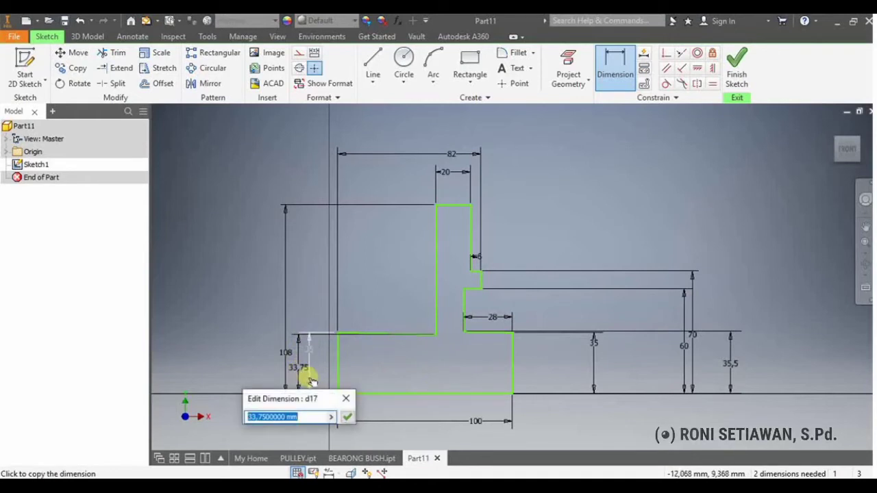
{"action": "type", "text": "75/2"}
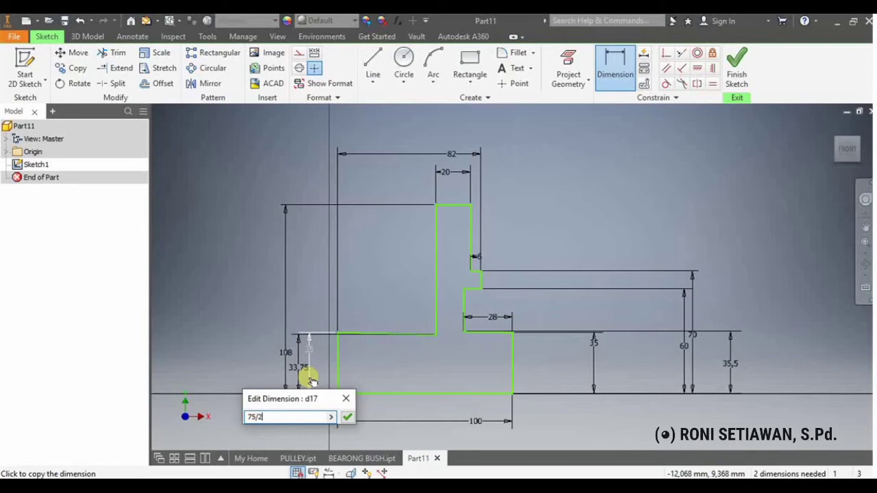
{"action": "key", "text": "Return"}
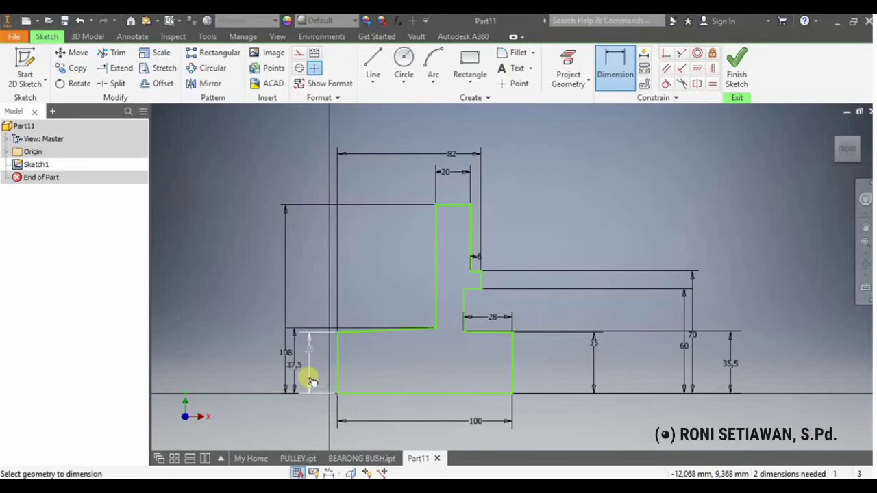
{"action": "left_click", "coordinate": [311, 381]}
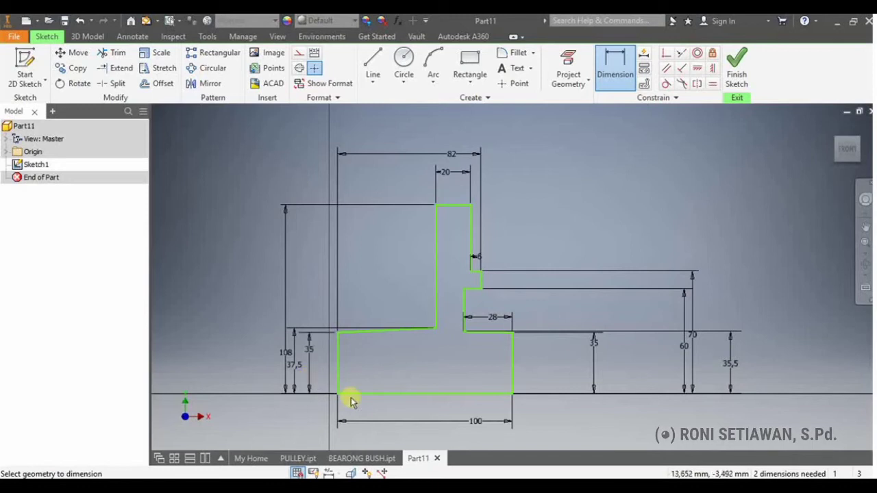
Add a driven dimension for the horizontal distance from the base's short vertical edge to the long upper vertical line
{"action": "left_click", "coordinate": [337, 370]}
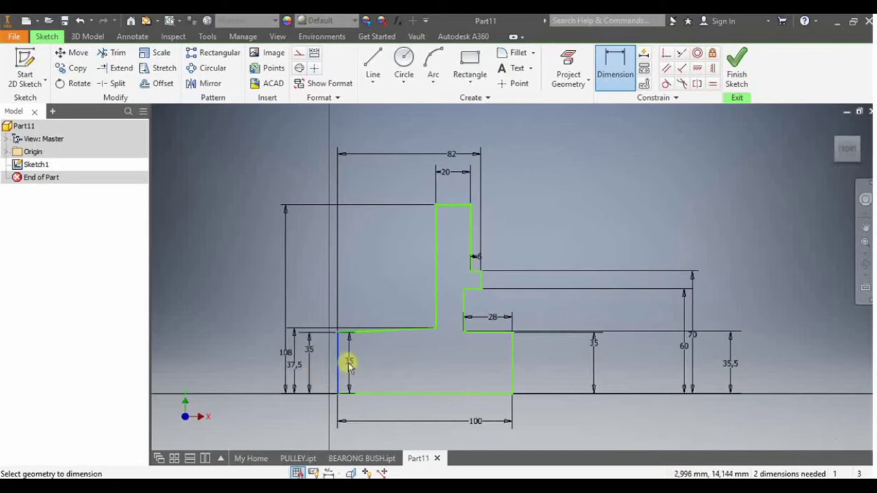
{"action": "left_click", "coordinate": [434, 301]}
{"action": "left_click", "coordinate": [386, 275]}
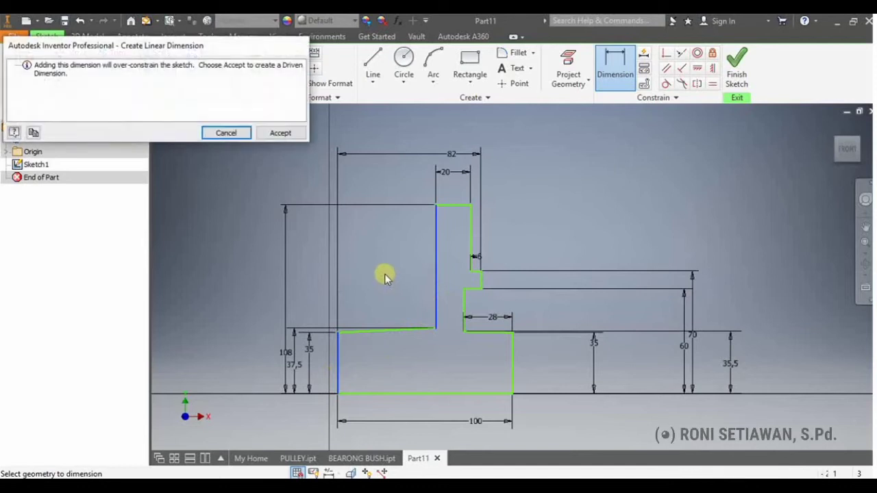
{"action": "left_click", "coordinate": [277, 133]}
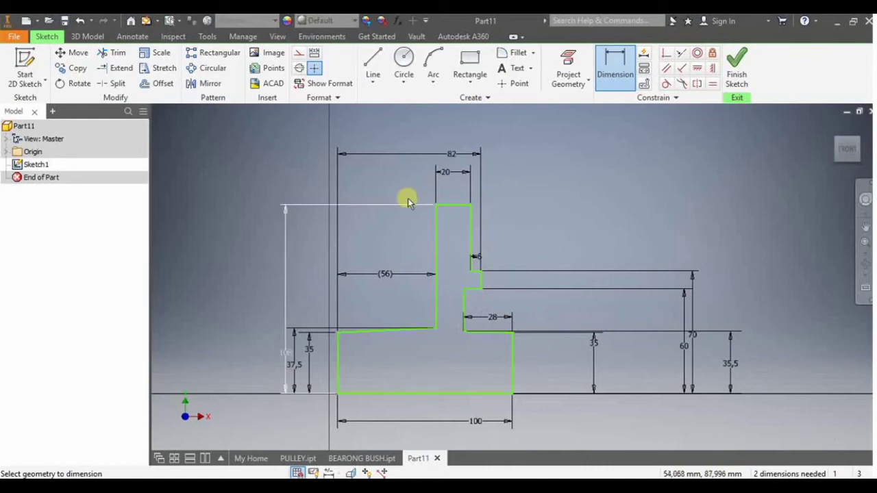
Fillet the two inner corners where the web meets the base and the corner under the projecting step with a 10 mm radius
{"action": "left_click", "coordinate": [532, 55]}
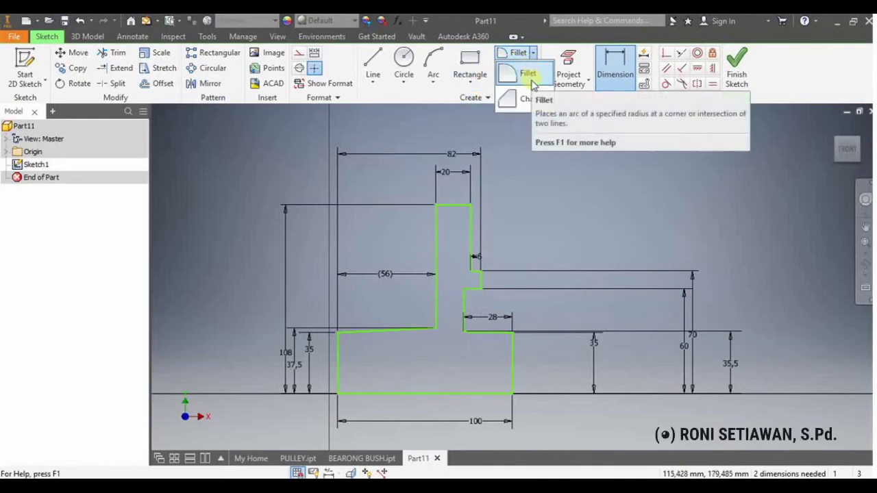
{"action": "left_click", "coordinate": [532, 81]}
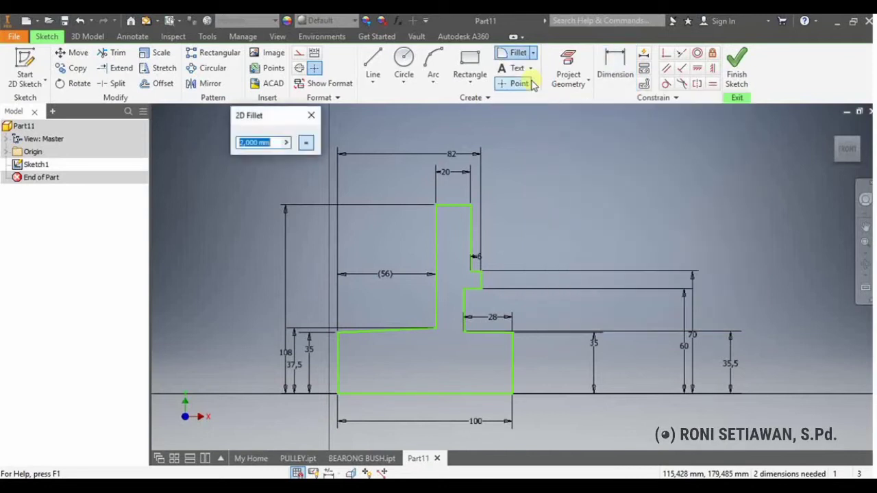
{"action": "type", "text": "10"}
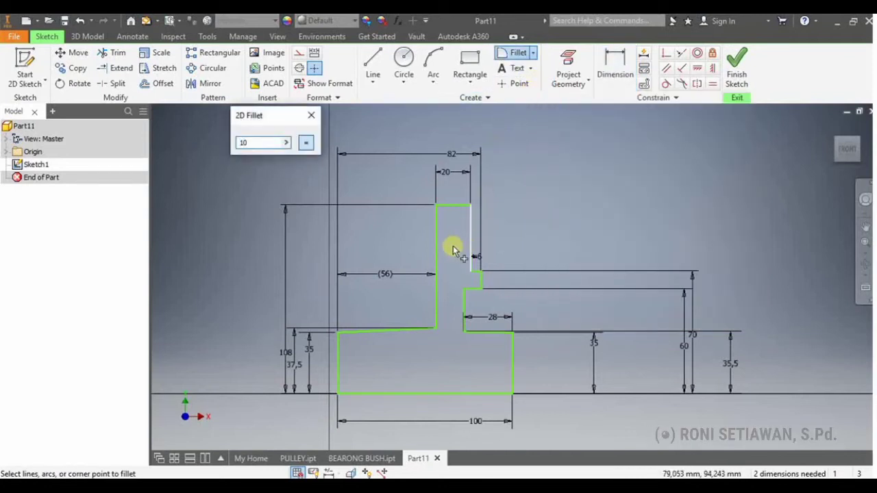
{"action": "left_click", "coordinate": [418, 329]}
{"action": "left_click", "coordinate": [435, 312]}
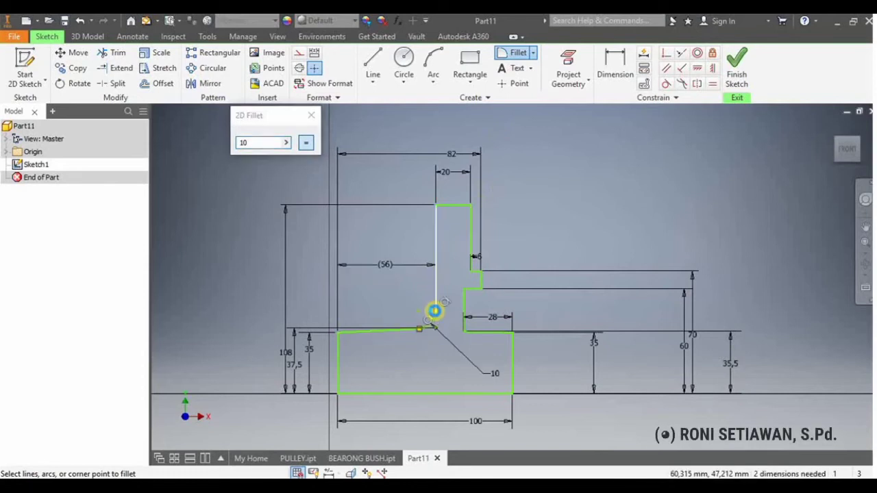
{"action": "left_click", "coordinate": [464, 318]}
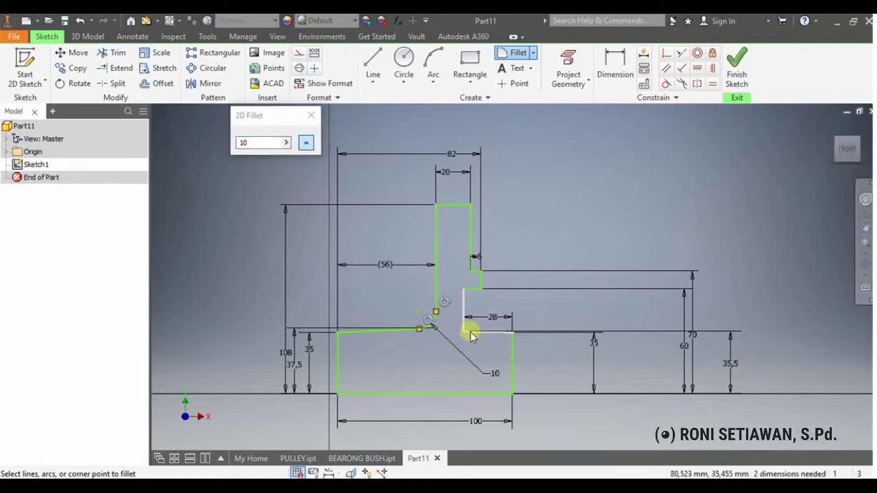
{"action": "left_click", "coordinate": [470, 332]}
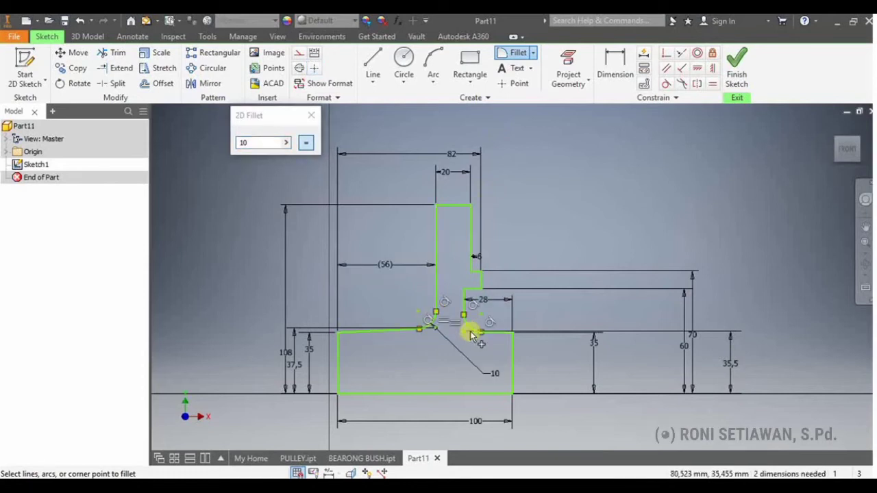
{"action": "left_click", "coordinate": [472, 295]}
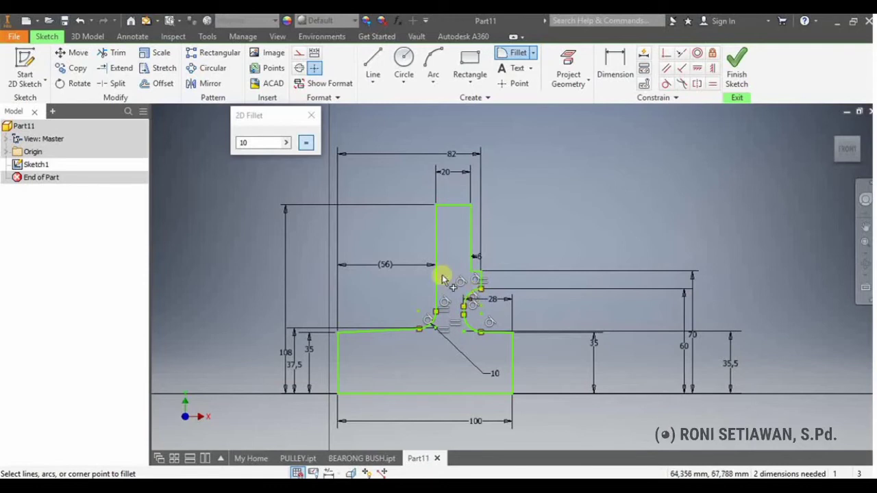
{"action": "key", "text": "Escape"}
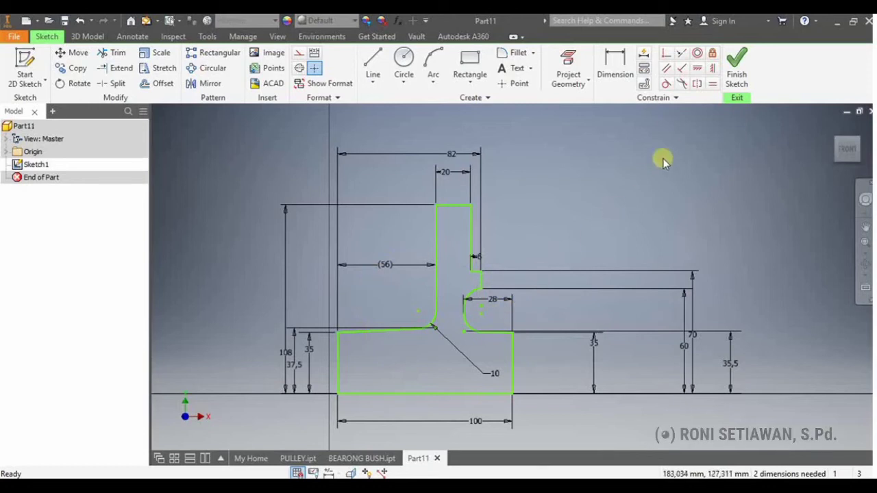
Finish the sketch and revolve the profile with Full extents about its base line as a solid
{"action": "left_click", "coordinate": [737, 74]}
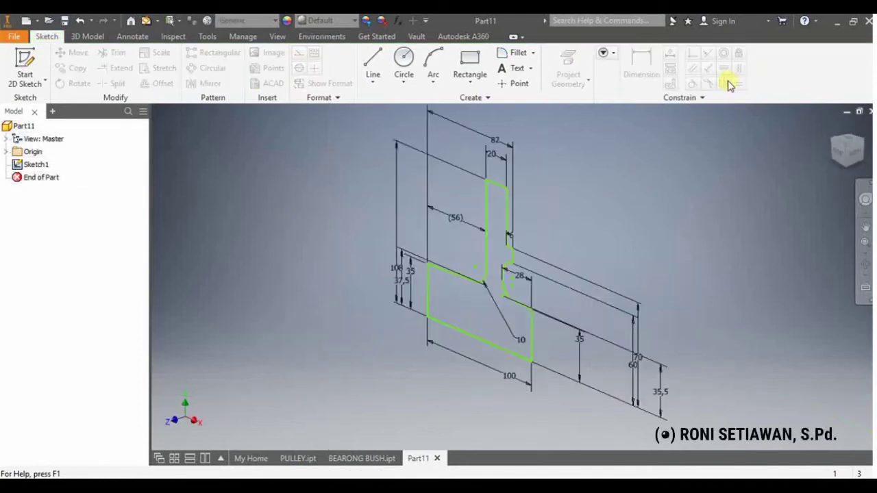
{"action": "left_click", "coordinate": [105, 37]}
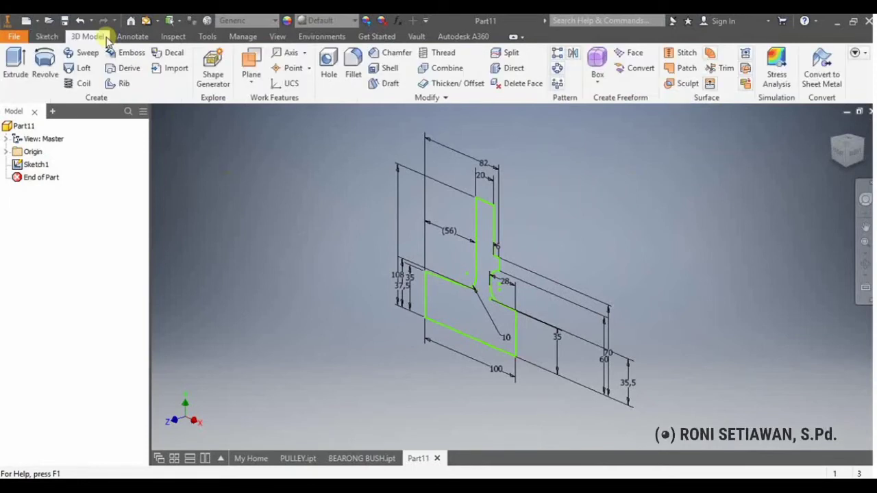
{"action": "left_click", "coordinate": [45, 75]}
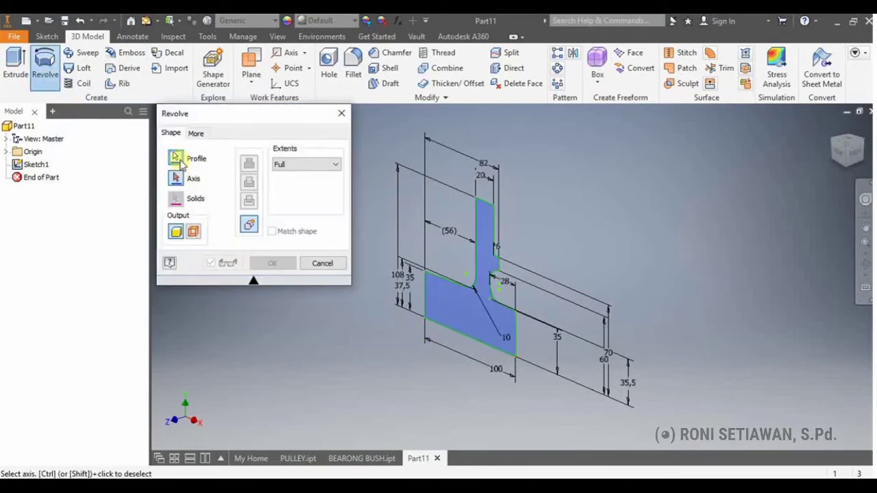
{"action": "left_click", "coordinate": [175, 180]}
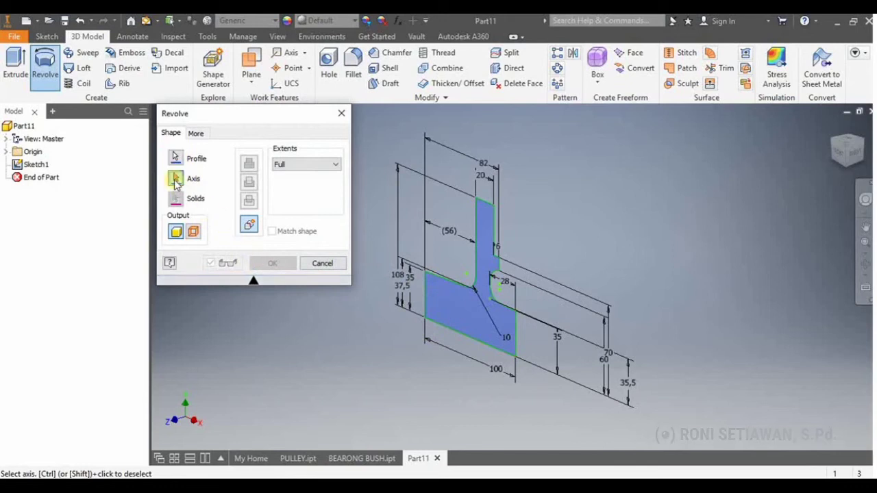
{"action": "left_click", "coordinate": [443, 332]}
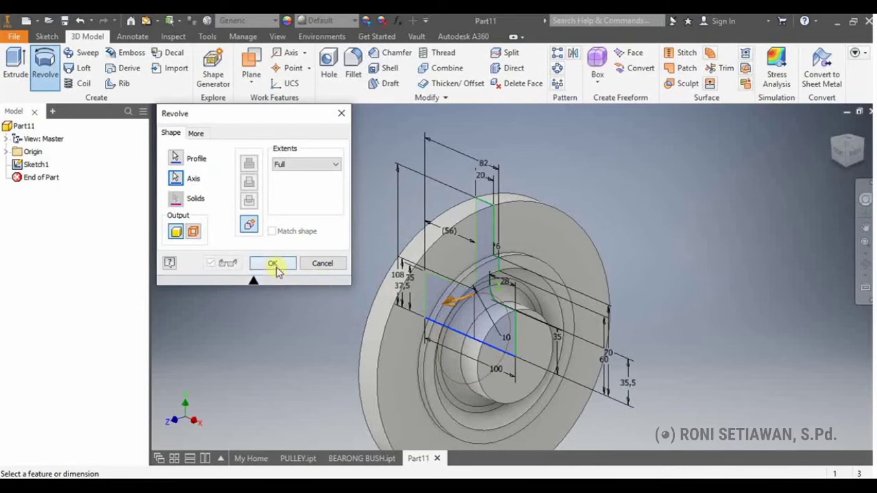
{"action": "left_click", "coordinate": [272, 265]}
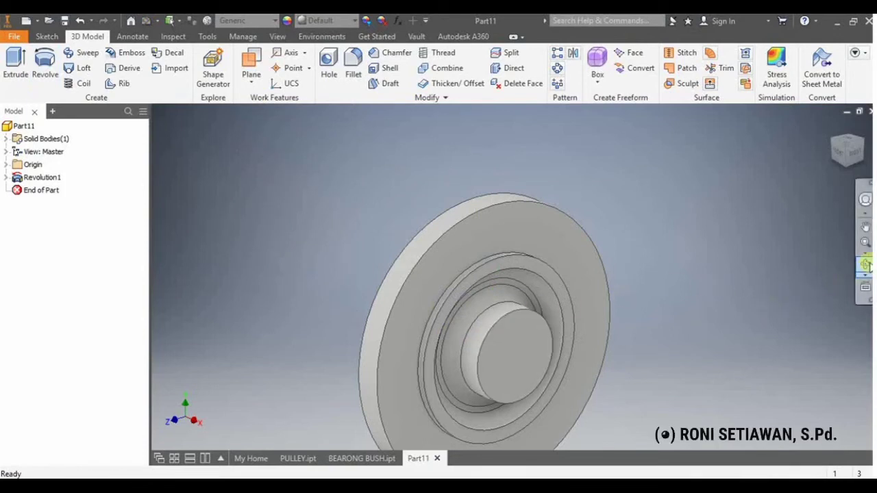
Start a concentric hole on the end face of the hub in front of the recessed flange side, centred on the hub's circular edge
{"action": "left_click", "coordinate": [865, 264]}
{"action": "left_click_drag", "start_coordinate": [587, 306], "coordinate": [600, 323]}
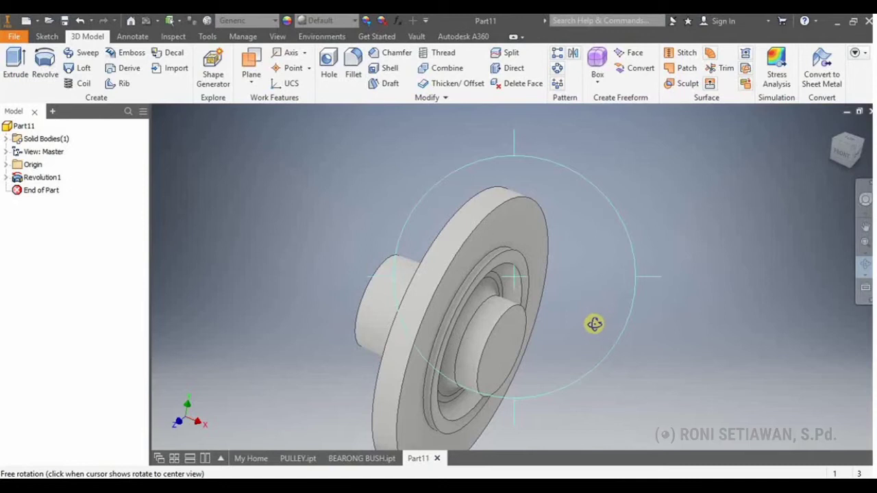
{"action": "key", "text": "Escape"}
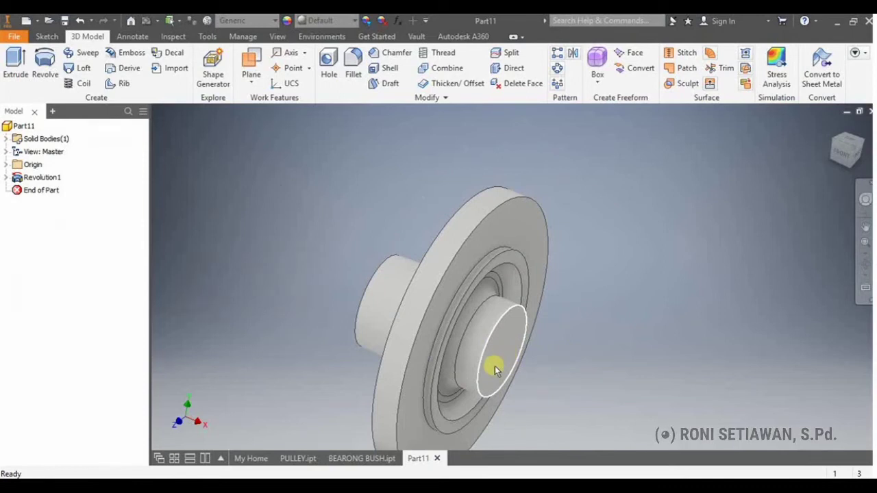
{"action": "left_click", "coordinate": [328, 74]}
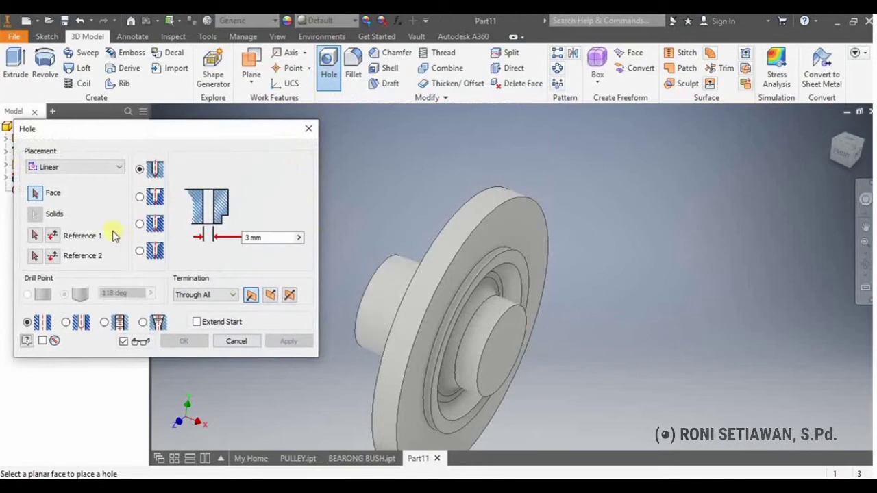
{"action": "left_click", "coordinate": [51, 168]}
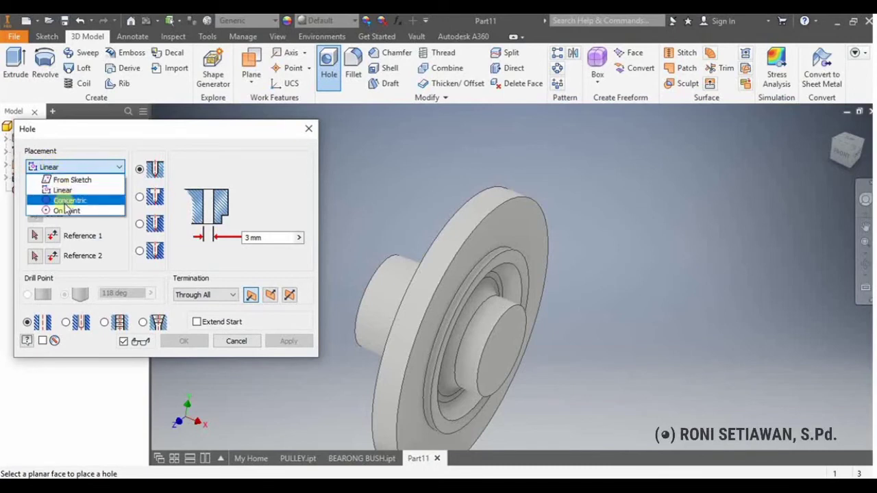
{"action": "left_click", "coordinate": [69, 200]}
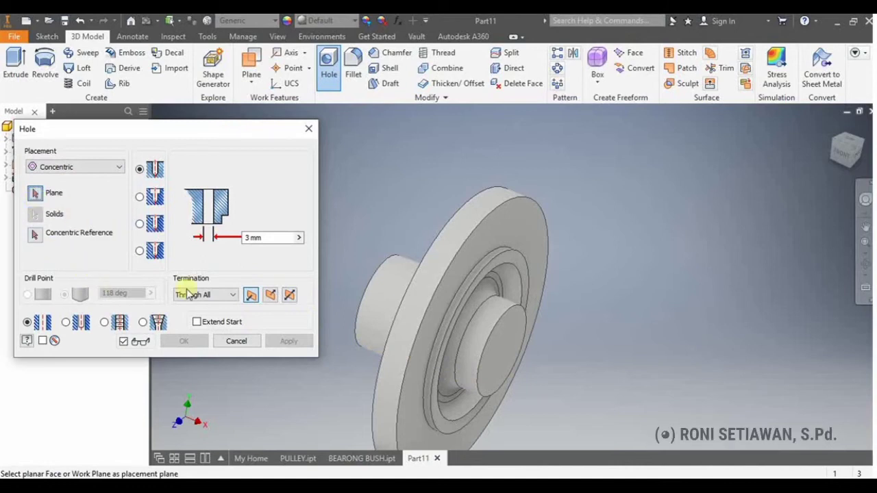
{"action": "left_click", "coordinate": [502, 347]}
{"action": "left_click", "coordinate": [500, 345]}
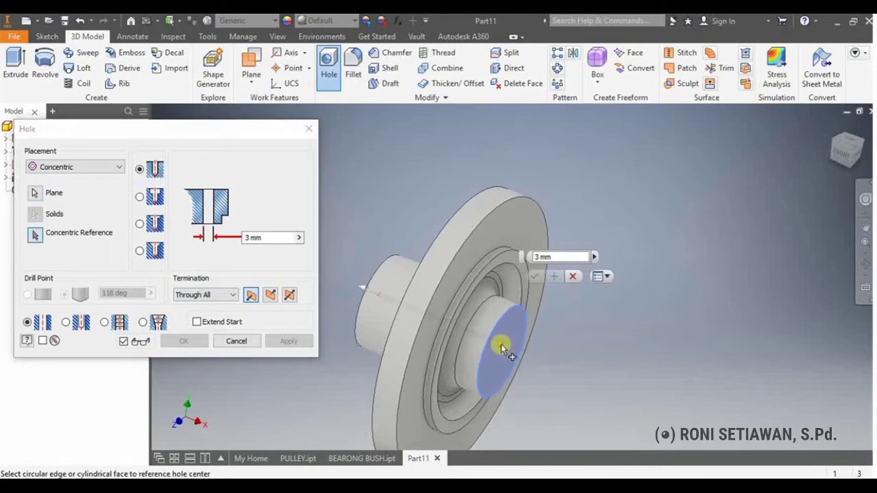
{"action": "left_click", "coordinate": [35, 235]}
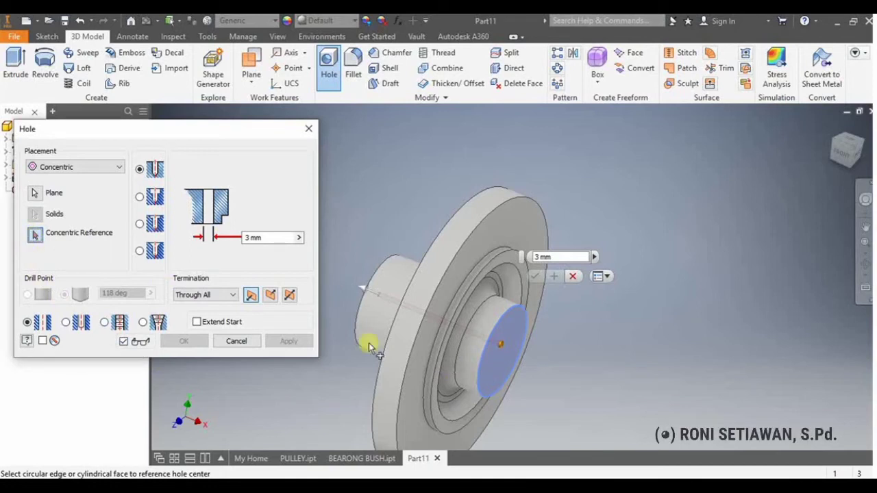
{"action": "left_click", "coordinate": [492, 337]}
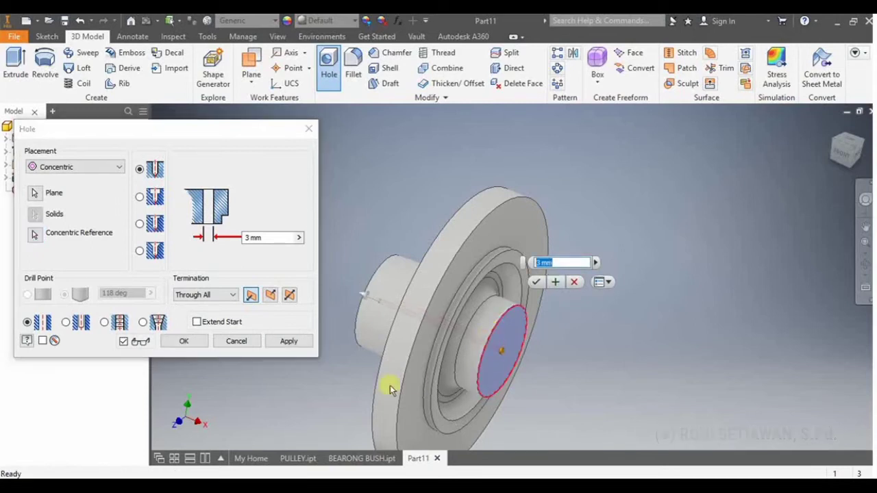
Set the concentric hole's diameter to 45 mm with Through All termination and create it
{"action": "left_click", "coordinate": [281, 240]}
{"action": "left_click_drag", "start_coordinate": [281, 240], "coordinate": [230, 245]}
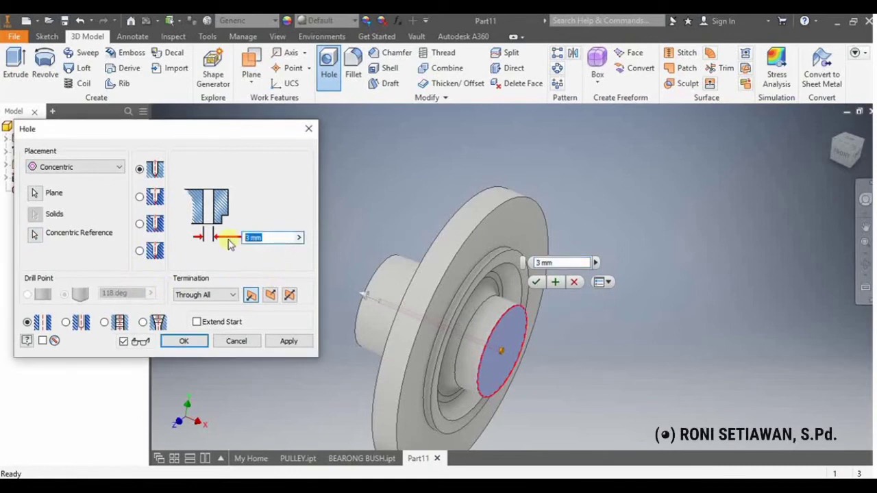
{"action": "type", "text": "4"}
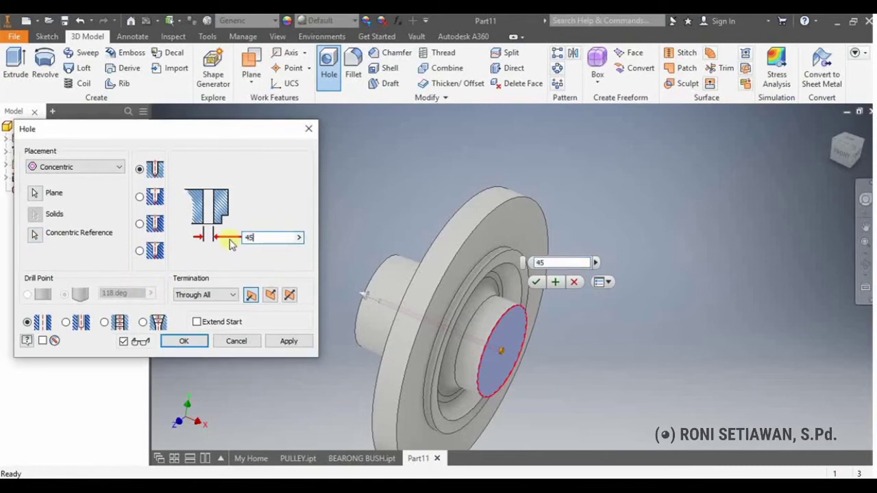
{"action": "type", "text": "5"}
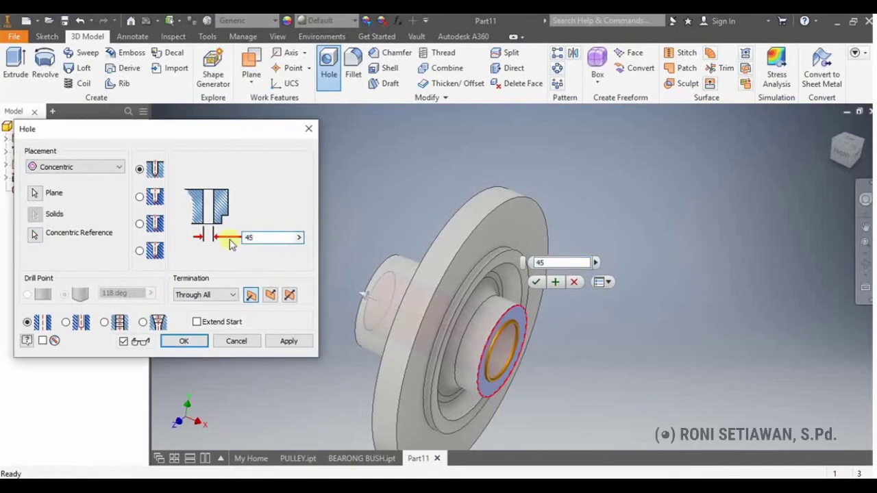
{"action": "left_click", "coordinate": [208, 295]}
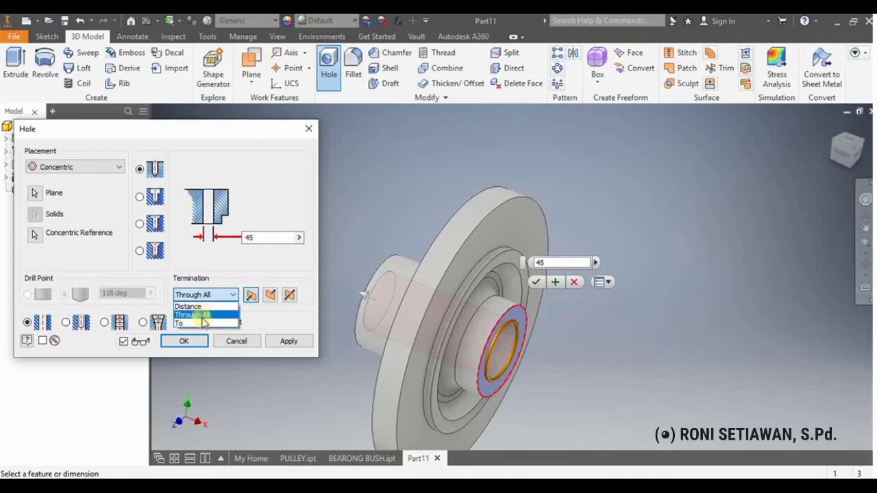
{"action": "left_click", "coordinate": [205, 316]}
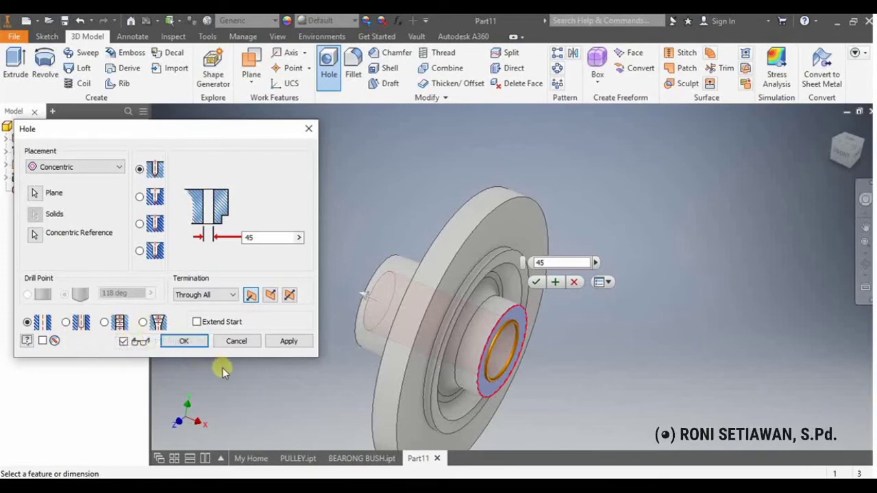
{"action": "left_click", "coordinate": [274, 345]}
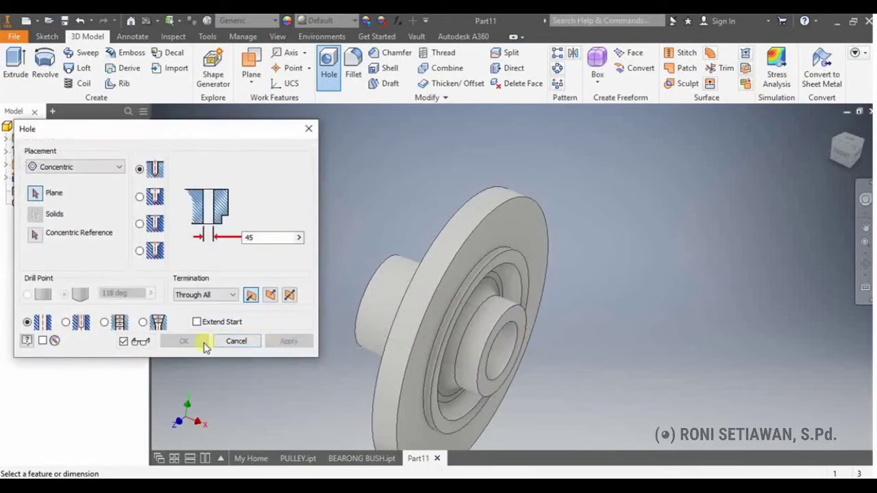
{"action": "left_click", "coordinate": [307, 130]}
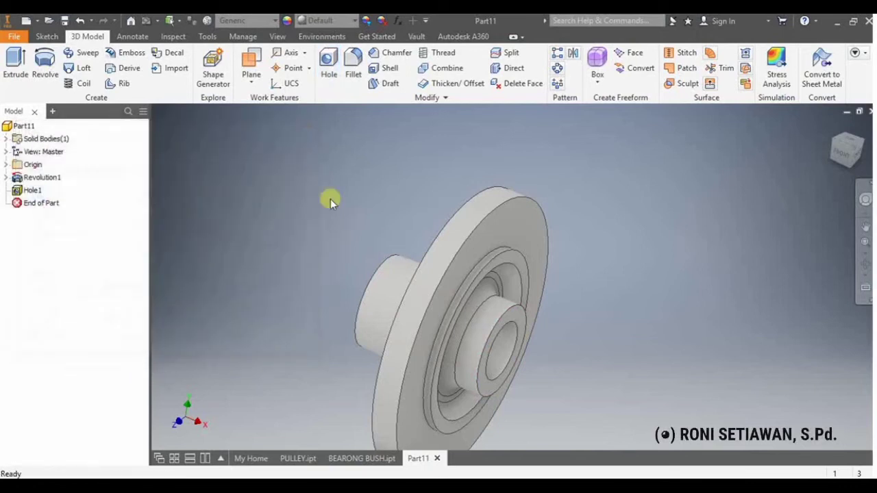
Create a sketch on the flange's flat face opposite the recessed side, viewed square-on with the Y axis pointing up
{"action": "scroll", "coordinate": [597, 290], "scroll_direction": "up", "scroll_amount": 2}
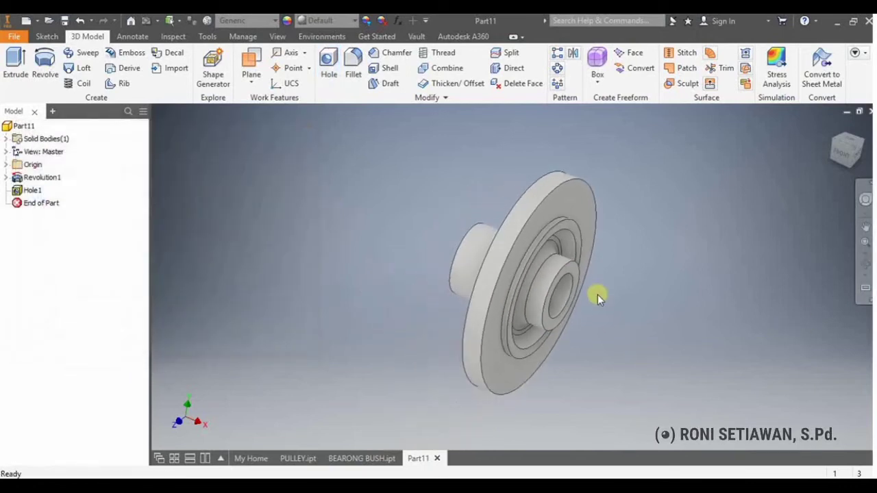
{"action": "left_click", "coordinate": [864, 264]}
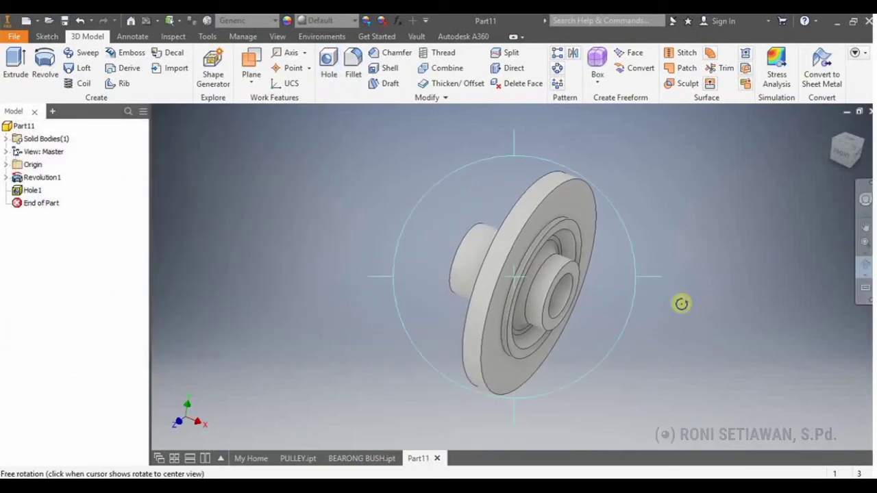
{"action": "left_click_drag", "start_coordinate": [534, 319], "coordinate": [686, 317]}
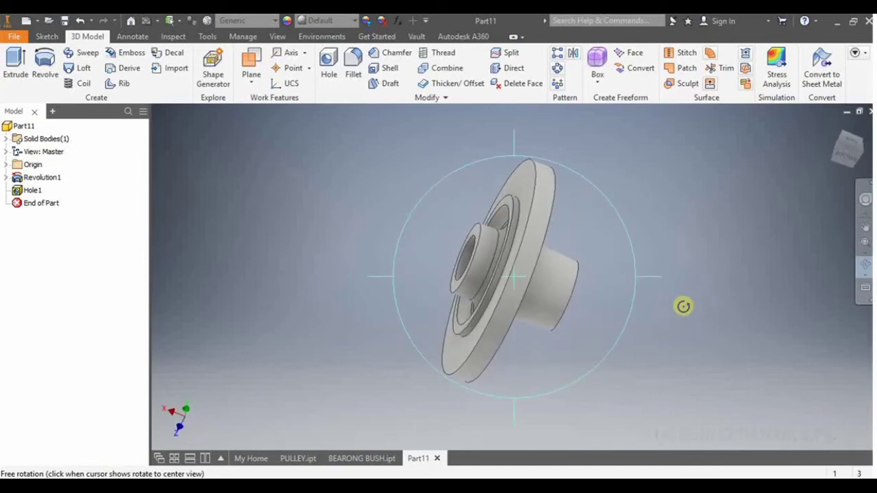
{"action": "left_click_drag", "start_coordinate": [619, 329], "coordinate": [493, 278]}
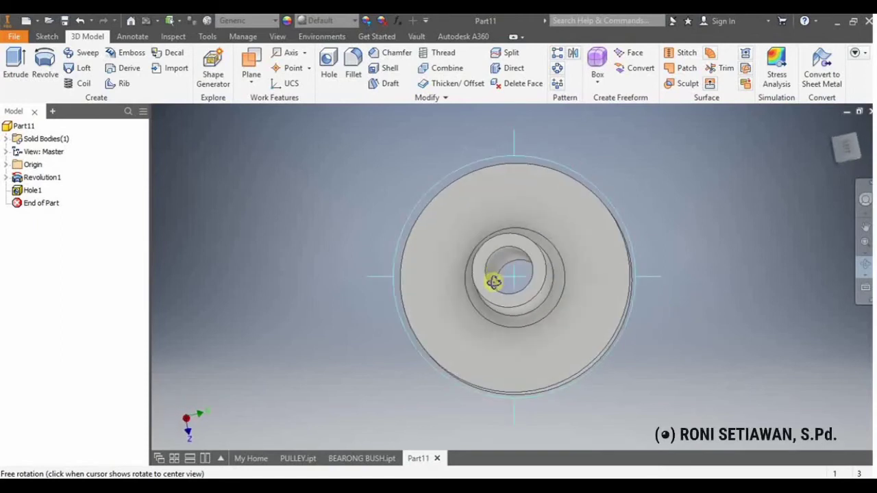
{"action": "key", "text": "Escape"}
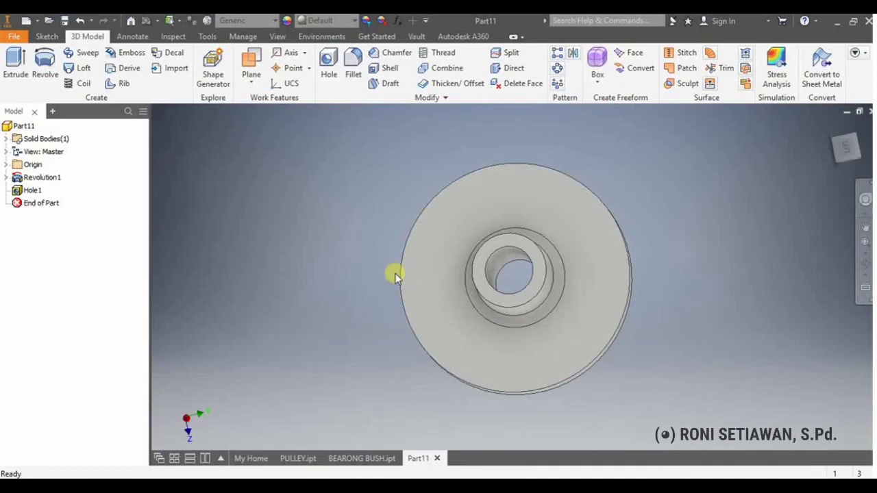
{"action": "left_click", "coordinate": [603, 231]}
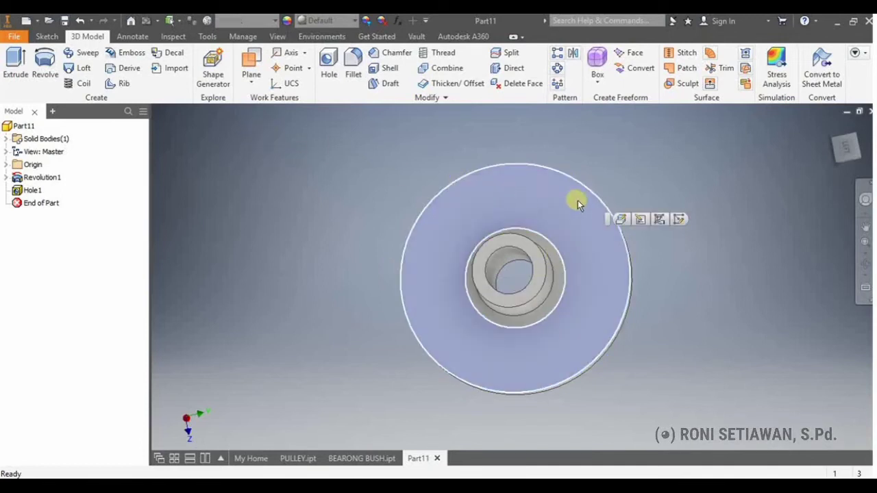
{"action": "left_click", "coordinate": [460, 194]}
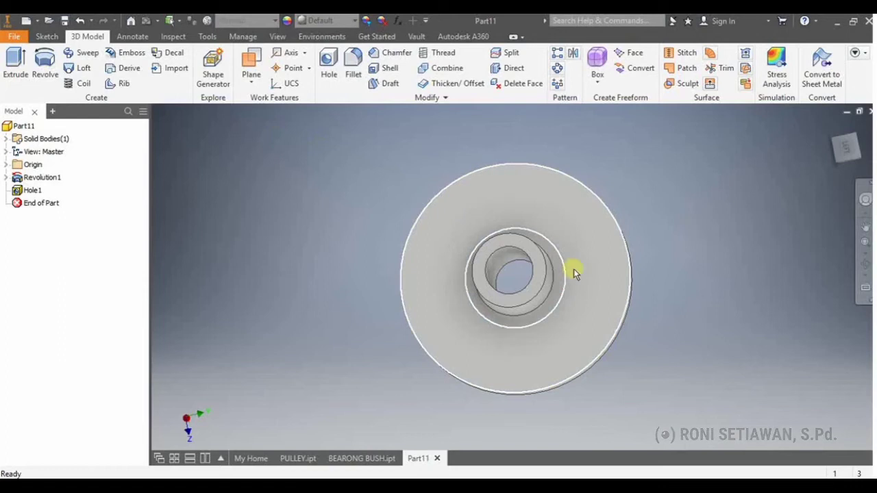
{"action": "left_click", "coordinate": [606, 253]}
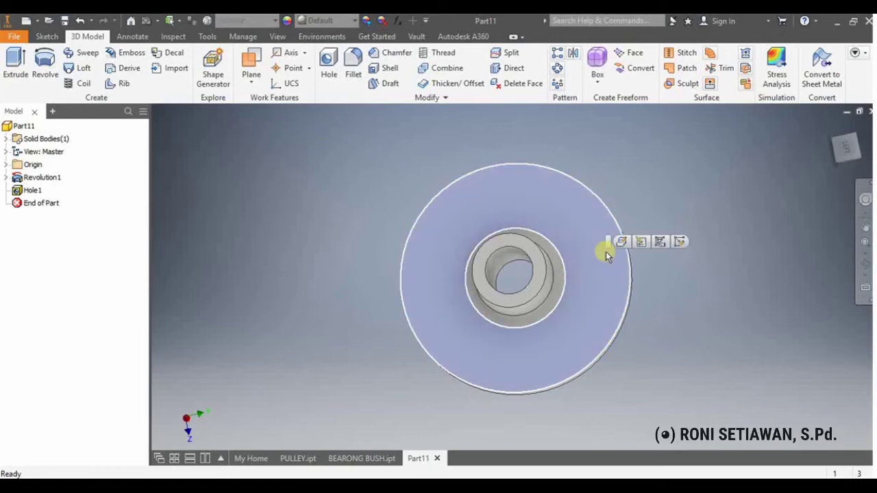
{"action": "left_click", "coordinate": [684, 243]}
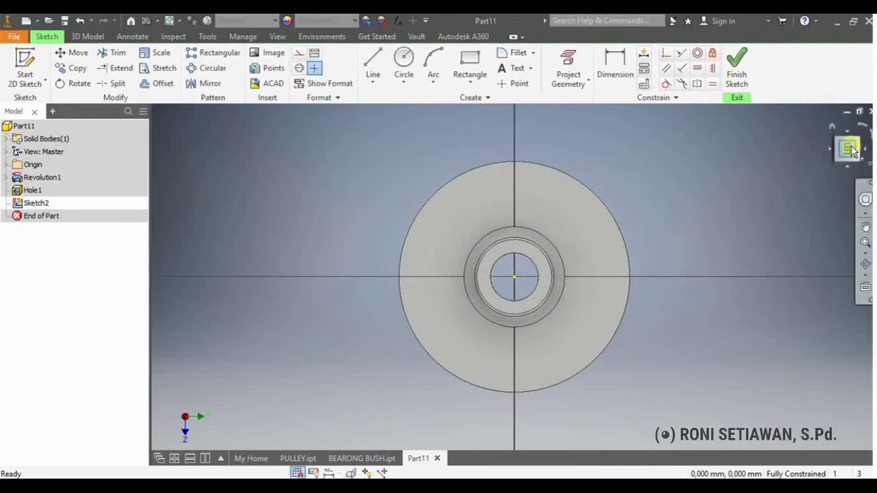
{"action": "left_click", "coordinate": [861, 127]}
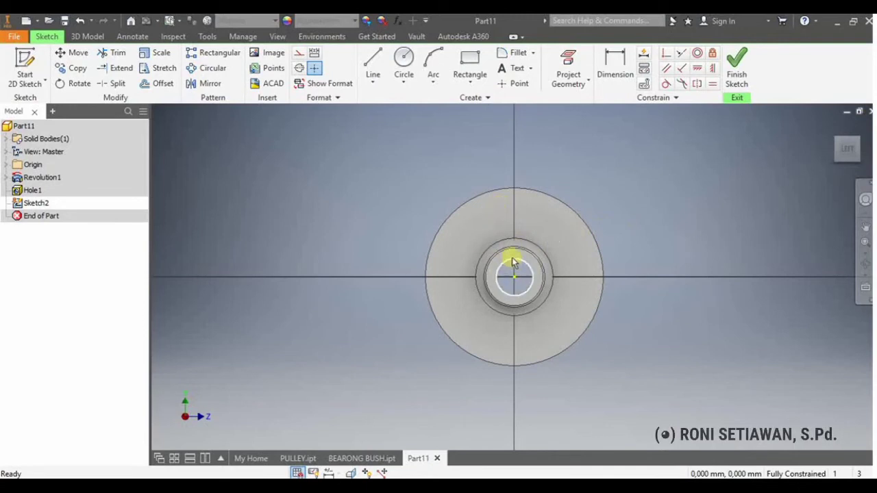
Sketch four circles on the flange face, above, right of, below and left of the bore on the sketch axes, the upper one about 32 mm in diameter
{"action": "left_click", "coordinate": [402, 56]}
{"action": "left_click", "coordinate": [514, 212]}
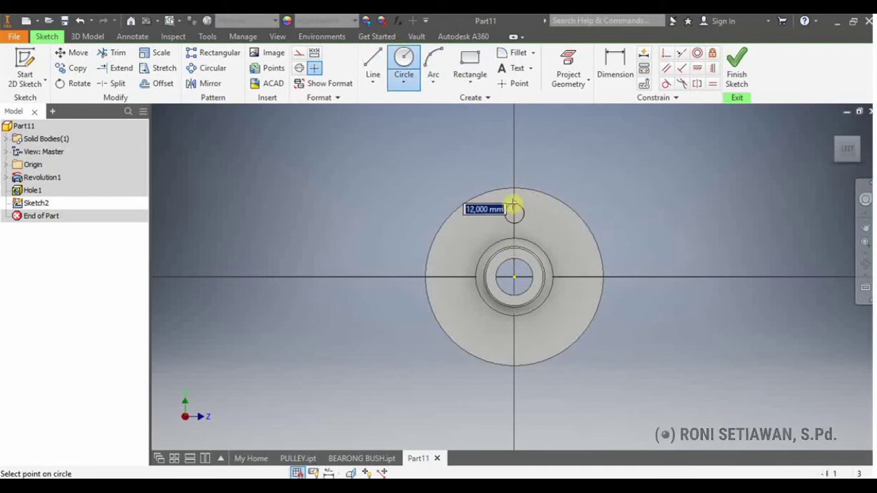
{"action": "left_click", "coordinate": [514, 201]}
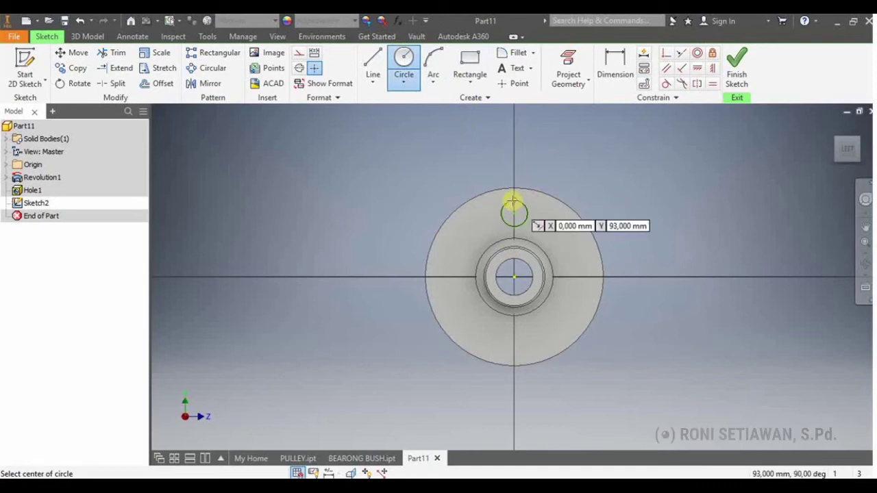
{"action": "left_click", "coordinate": [578, 277]}
{"action": "left_click", "coordinate": [573, 262]}
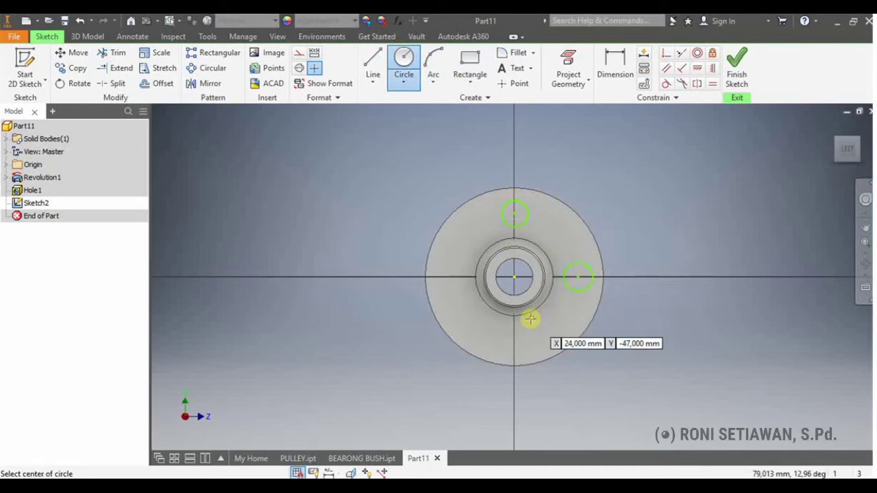
{"action": "left_click", "coordinate": [514, 351]}
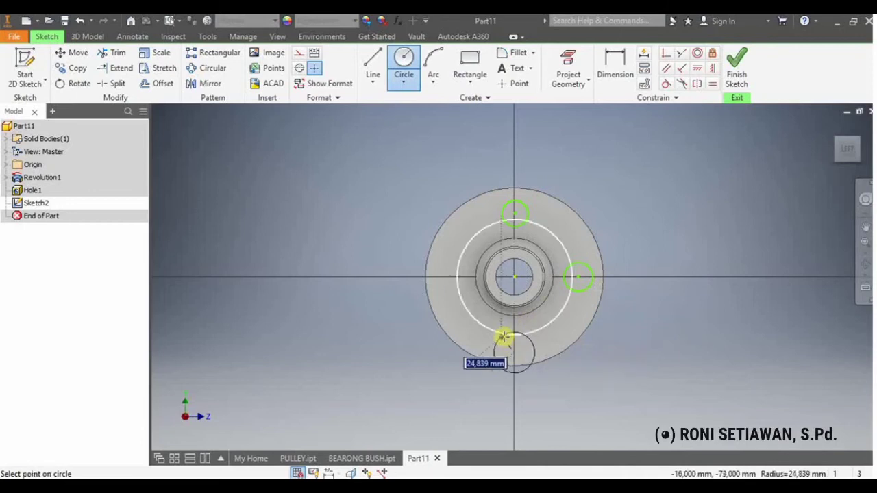
{"action": "left_click", "coordinate": [512, 343]}
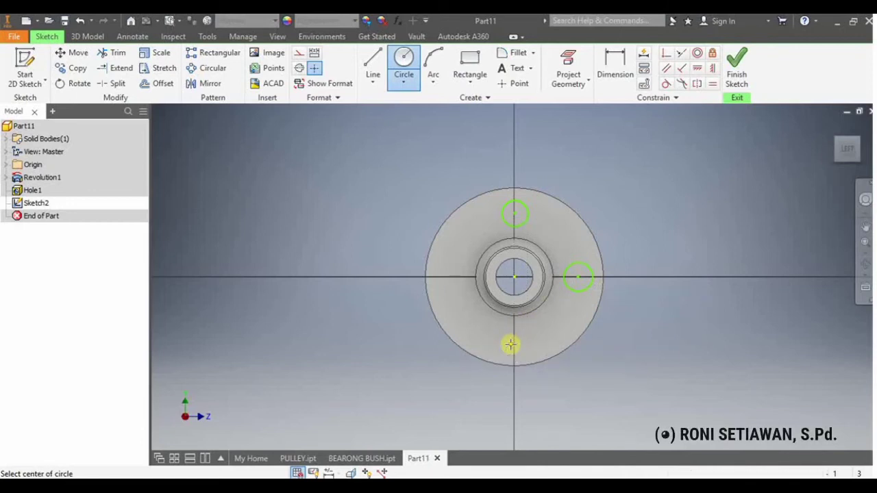
{"action": "left_click", "coordinate": [450, 278]}
{"action": "left_click", "coordinate": [445, 266]}
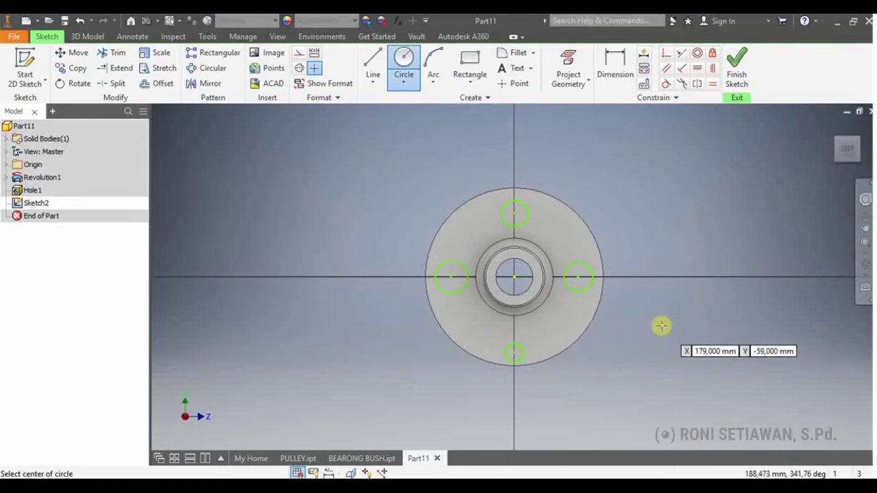
Dimension the diameter of the circle above the bore at 25 mm
{"action": "left_click", "coordinate": [614, 69]}
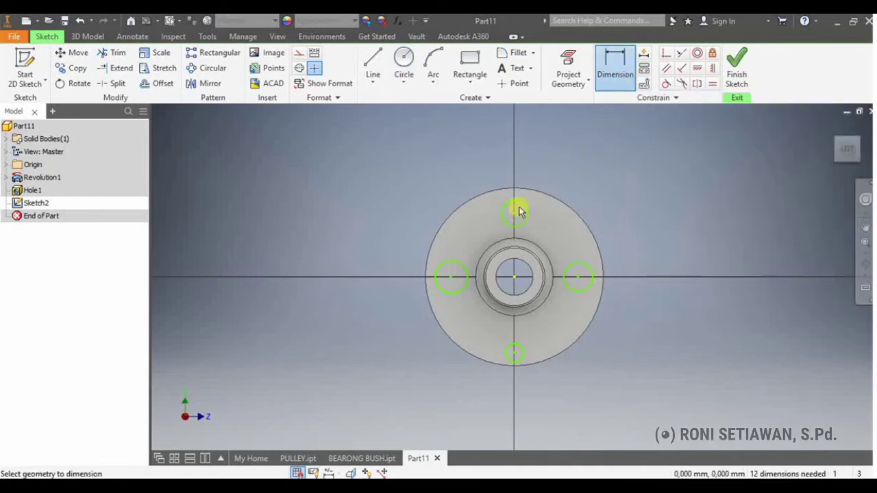
{"action": "left_click", "coordinate": [516, 209]}
{"action": "left_click", "coordinate": [548, 159]}
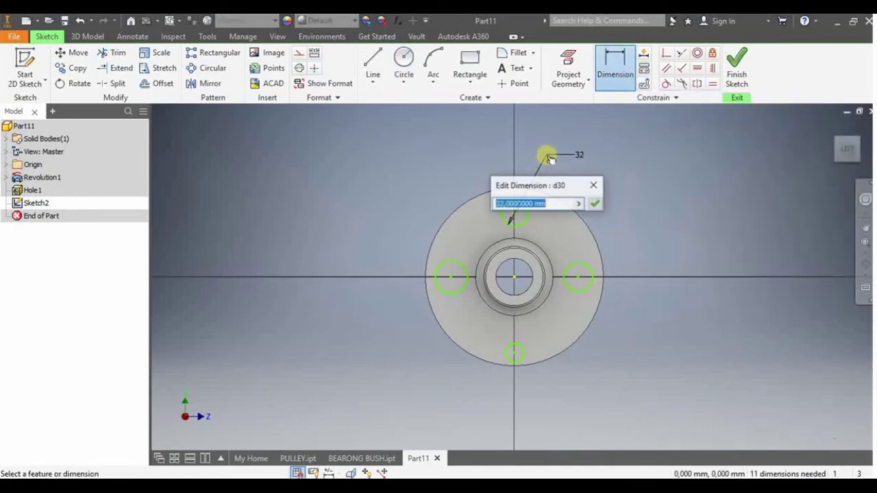
{"action": "type", "text": "25"}
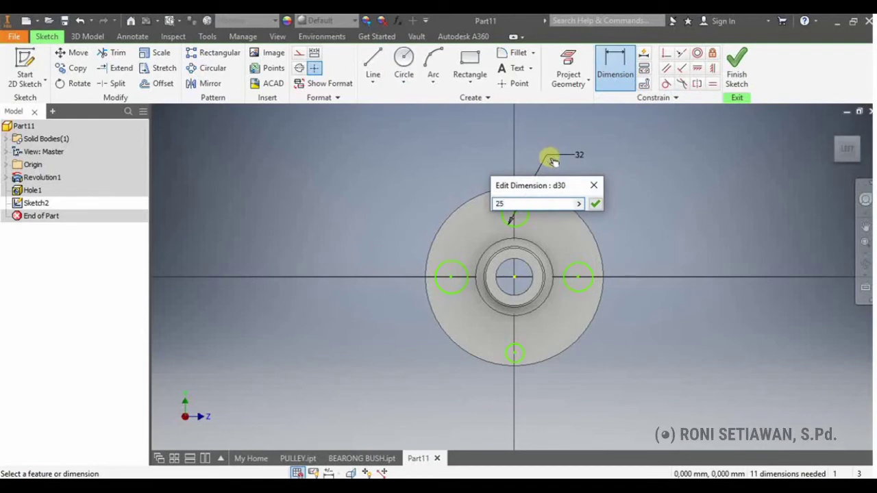
{"action": "key", "text": "Return"}
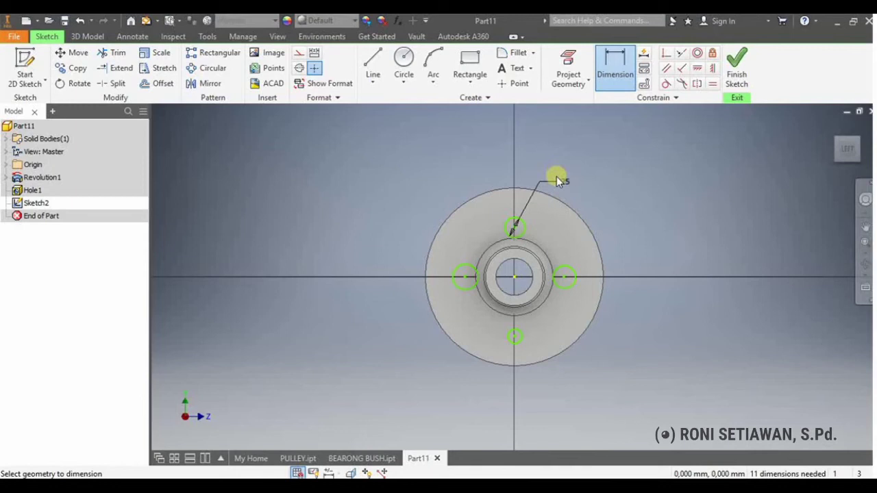
Sketch a circle about 176 mm in diameter on the flange face, centred on the bore
{"action": "left_click", "coordinate": [414, 83]}
{"action": "left_click", "coordinate": [416, 106]}
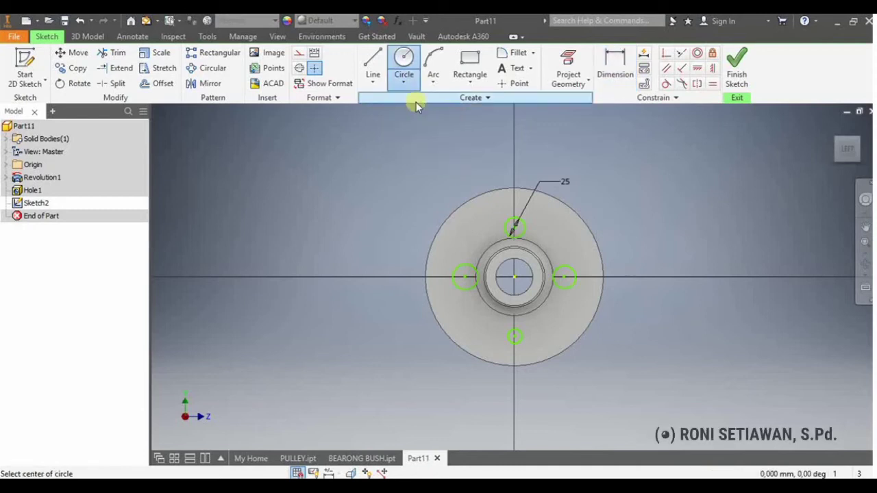
{"action": "left_click", "coordinate": [514, 277]}
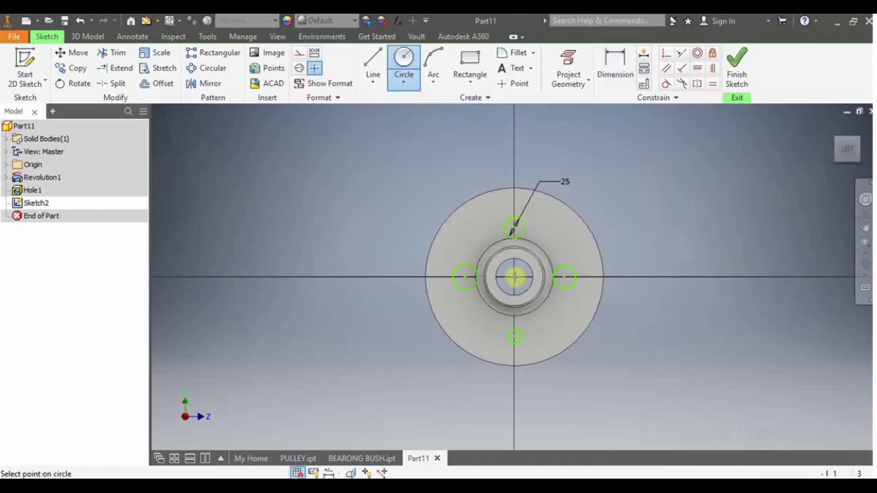
{"action": "left_click", "coordinate": [483, 211]}
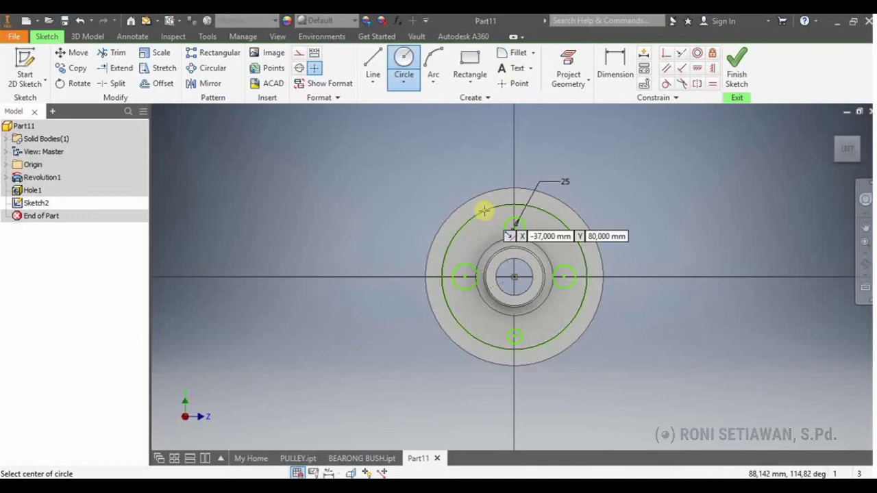
Dimension the diameter of the large circle centred on the bore at 178 mm
{"action": "left_click", "coordinate": [617, 82]}
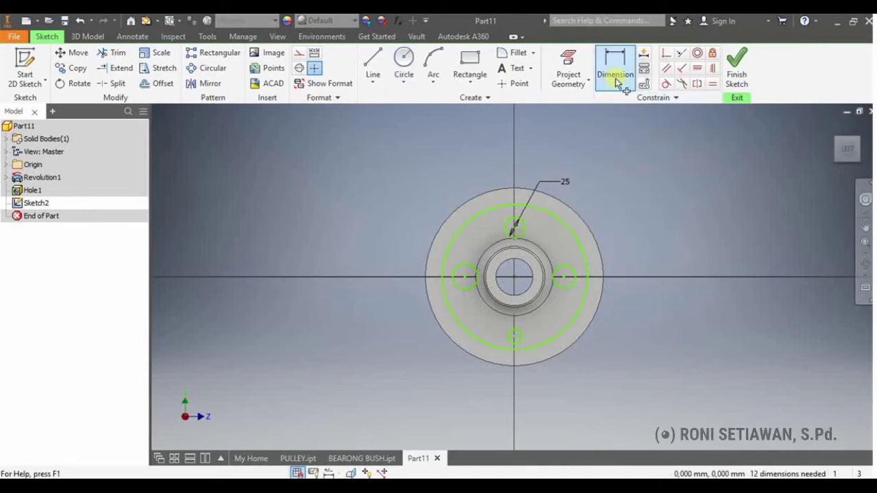
{"action": "left_click", "coordinate": [538, 211]}
{"action": "left_click", "coordinate": [465, 177]}
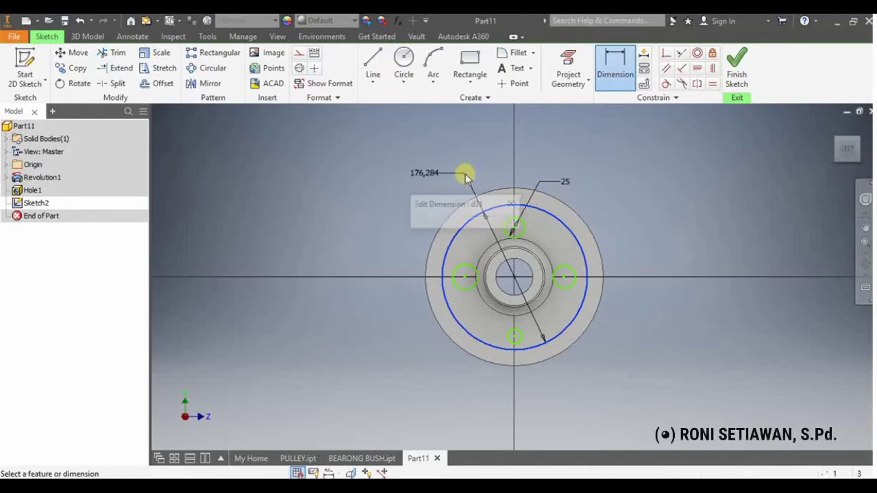
{"action": "type", "text": "178"}
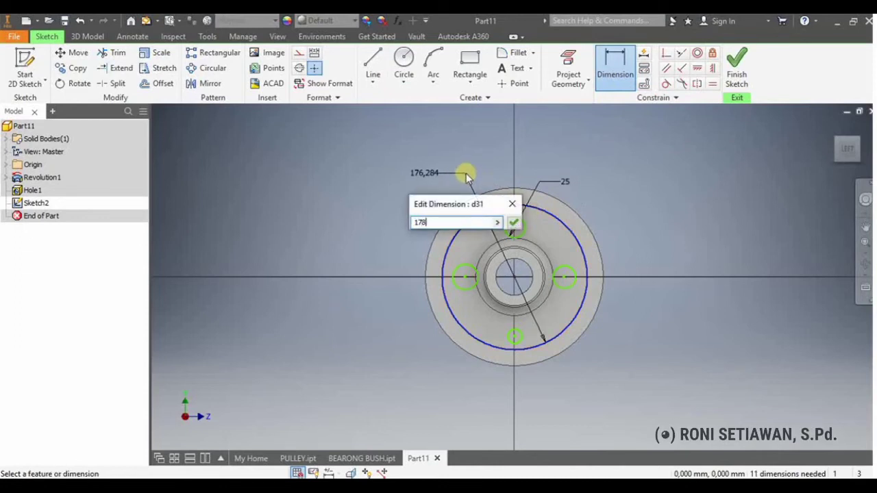
{"action": "key", "text": "Return"}
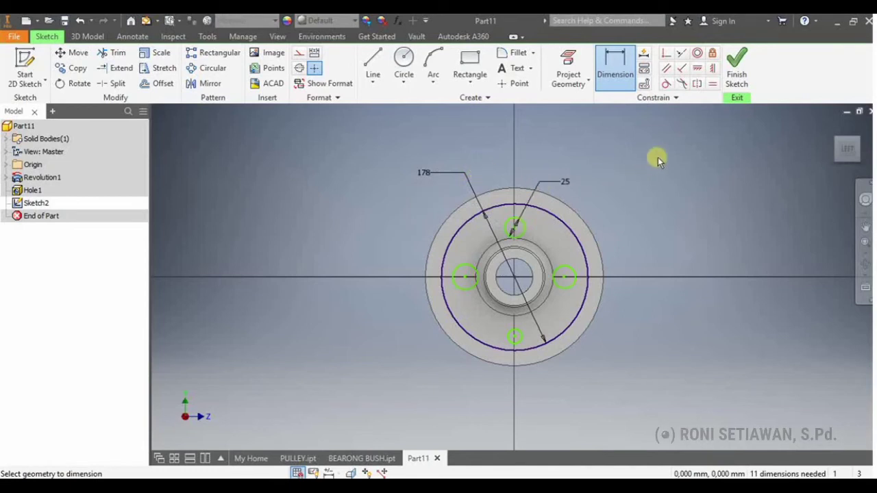
{"action": "left_click", "coordinate": [711, 69]}
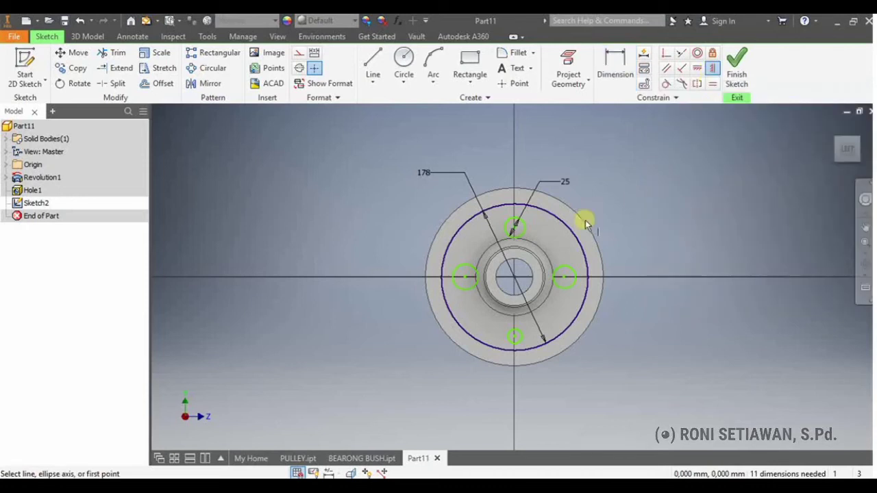
{"action": "left_click", "coordinate": [515, 229]}
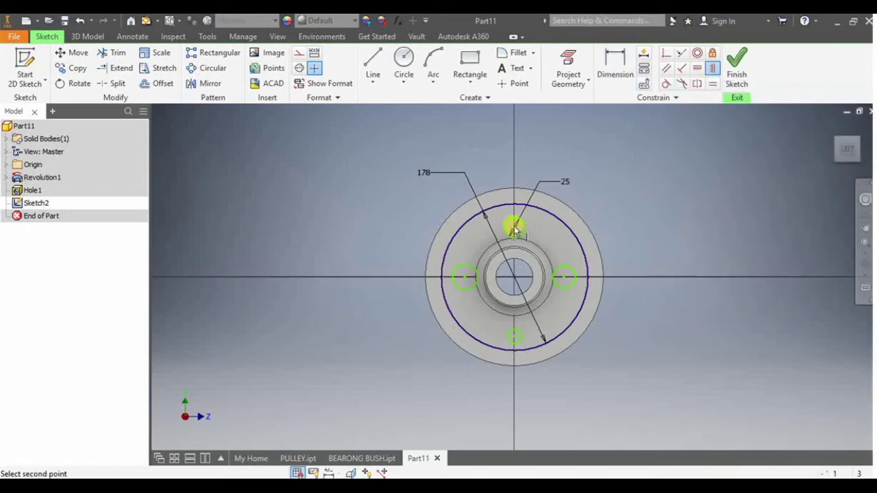
{"action": "left_click", "coordinate": [515, 278]}
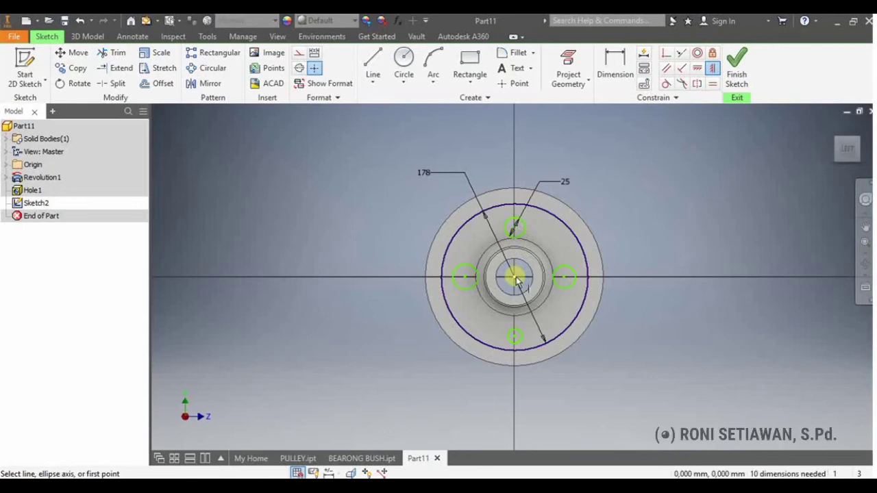
{"action": "left_click", "coordinate": [515, 338]}
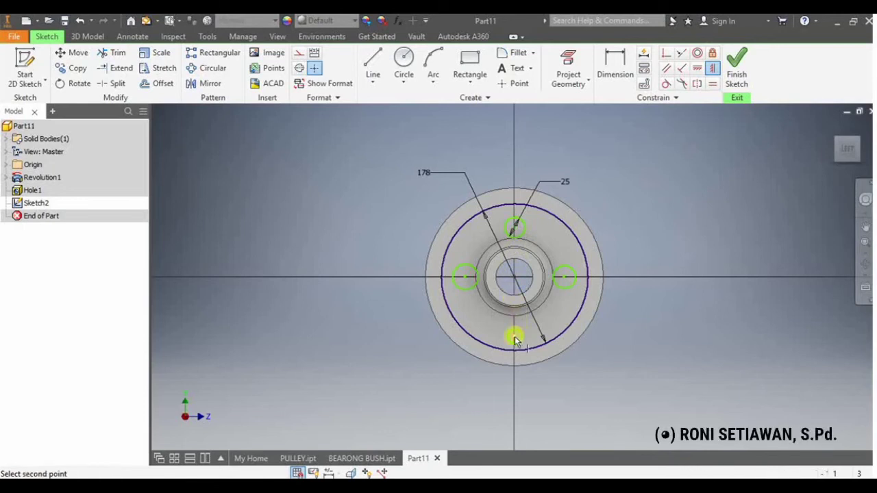
Align the centres of the circles above and below the bore with the bore's centre using vertical constraints
{"action": "left_click", "coordinate": [711, 71]}
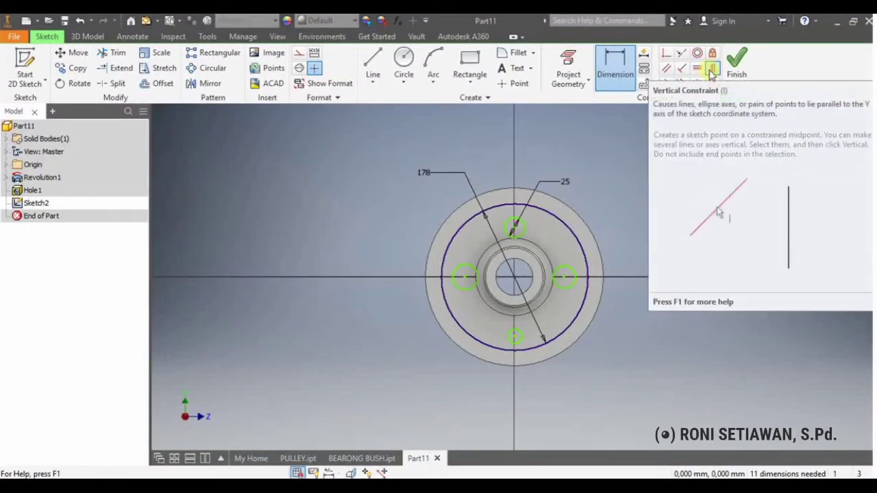
{"action": "left_click", "coordinate": [710, 71]}
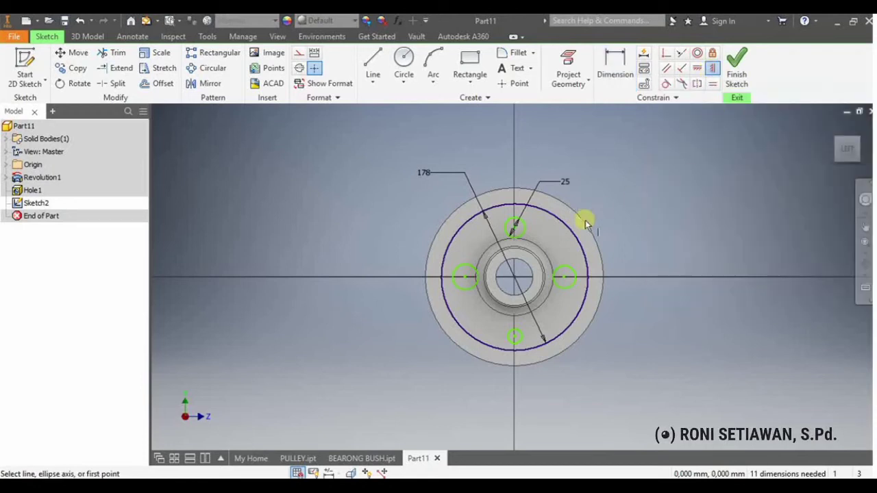
{"action": "left_click", "coordinate": [514, 228]}
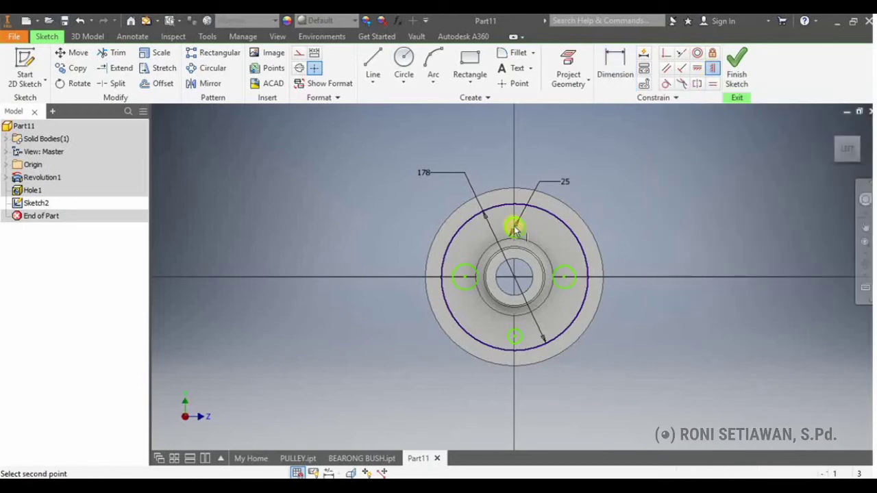
{"action": "left_click", "coordinate": [514, 278]}
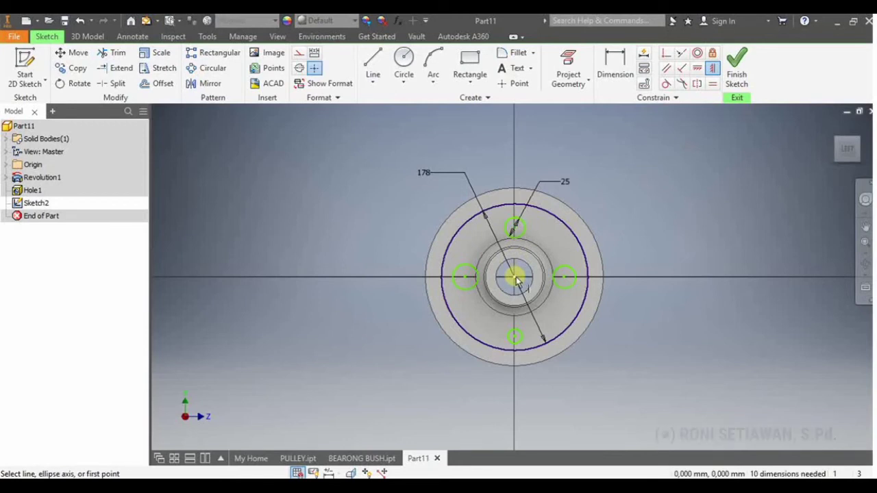
{"action": "left_click", "coordinate": [514, 338]}
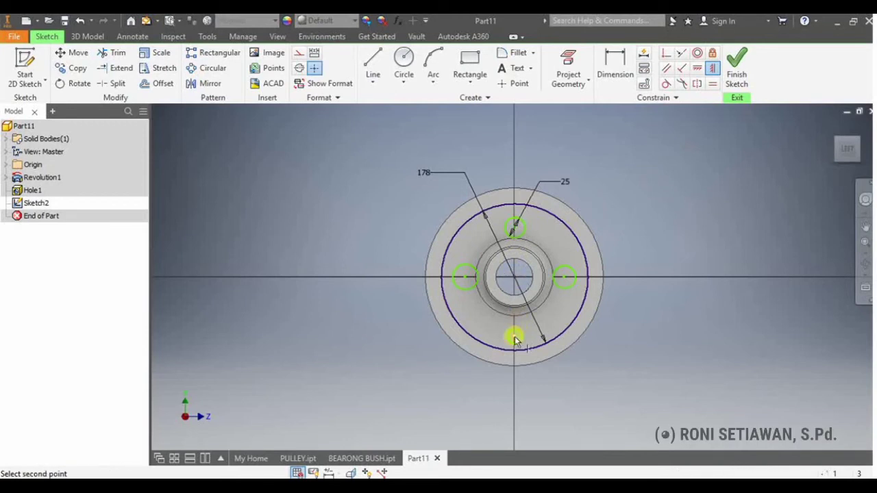
{"action": "left_click", "coordinate": [514, 278]}
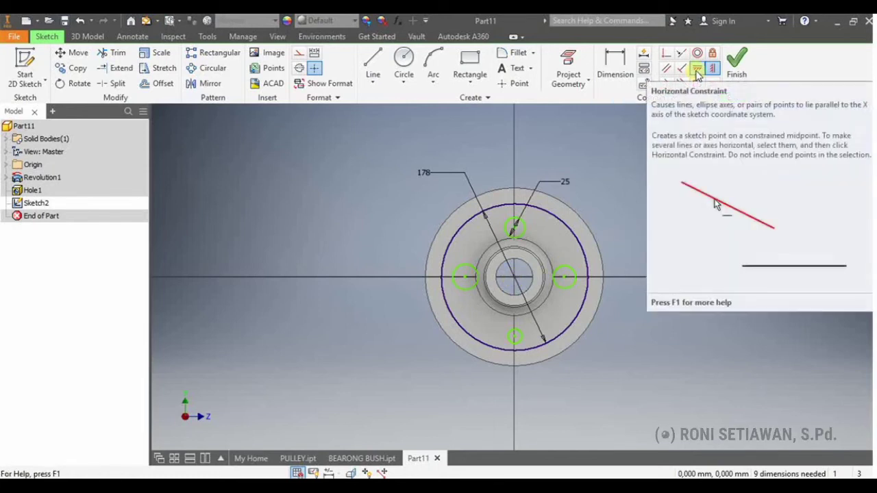
Align the centres of the circles left and right of the bore with the bore's centre using horizontal constraints
{"action": "left_click", "coordinate": [697, 69]}
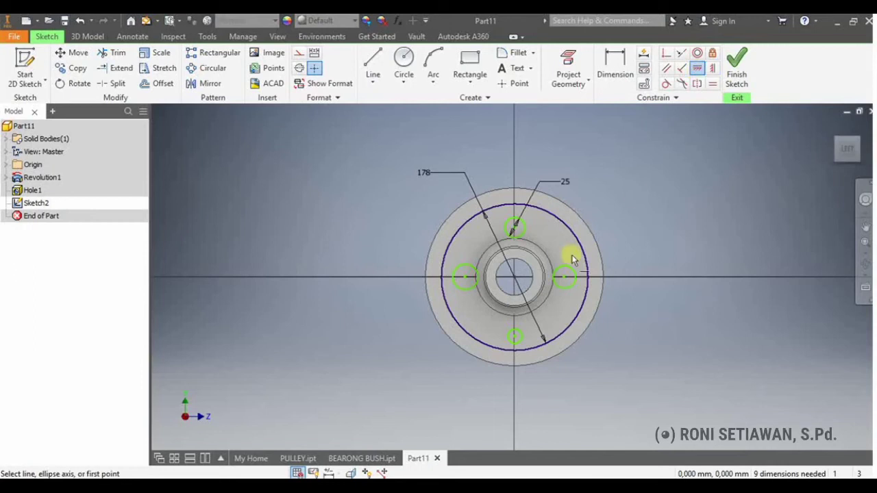
{"action": "left_click", "coordinate": [463, 276]}
{"action": "left_click", "coordinate": [515, 276]}
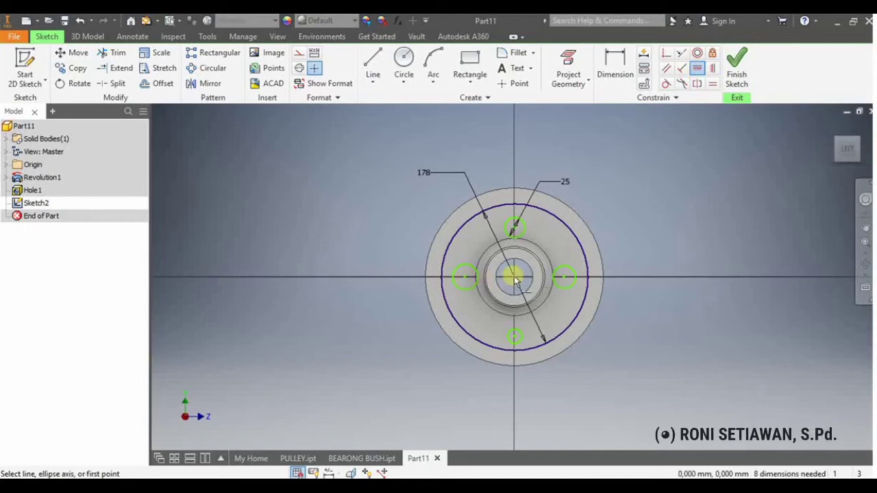
{"action": "left_click", "coordinate": [564, 278]}
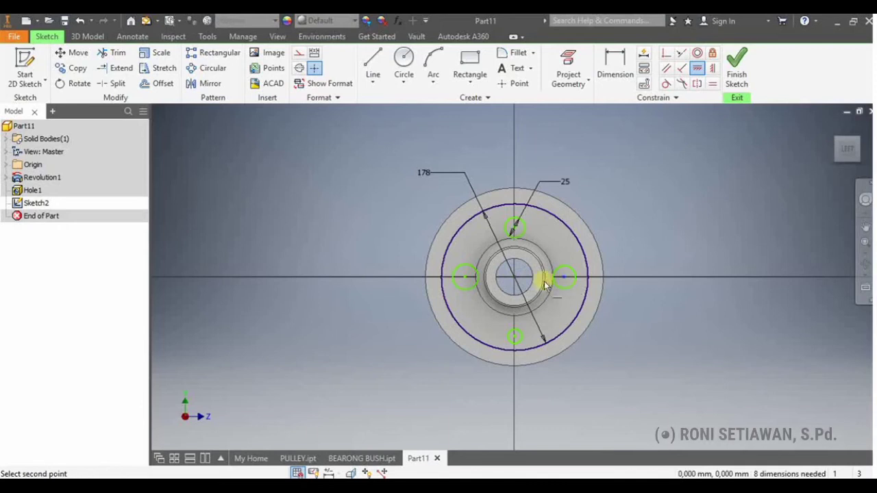
{"action": "left_click", "coordinate": [514, 276]}
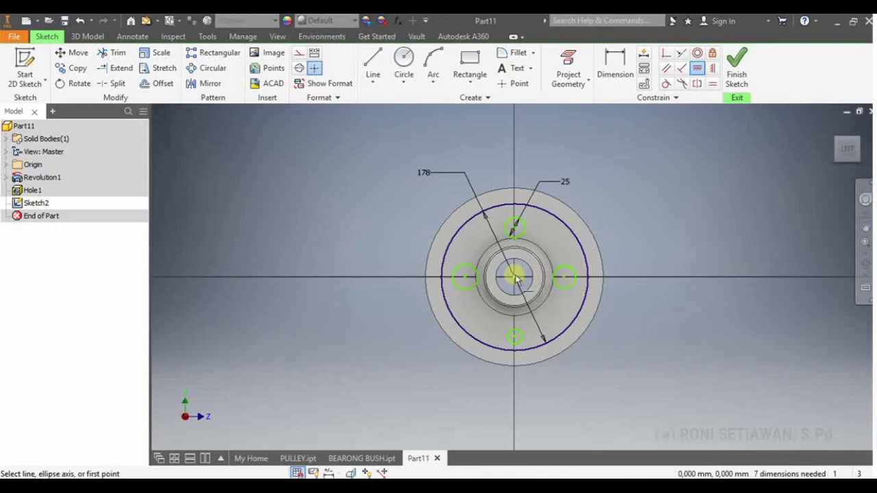
Make the centres of the circles above and right of the bore coincident with the 178 mm circle
{"action": "left_click", "coordinate": [519, 227]}
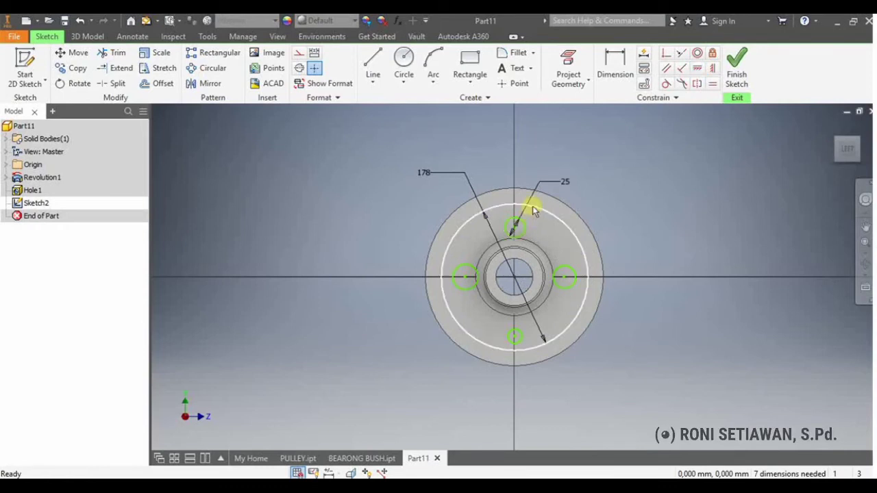
{"action": "left_click", "coordinate": [537, 211]}
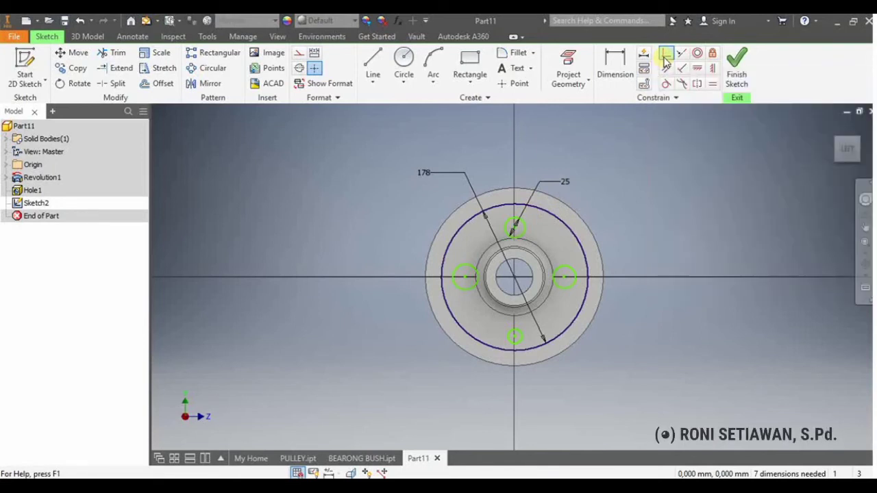
{"action": "left_click", "coordinate": [664, 55]}
{"action": "left_click", "coordinate": [515, 230]}
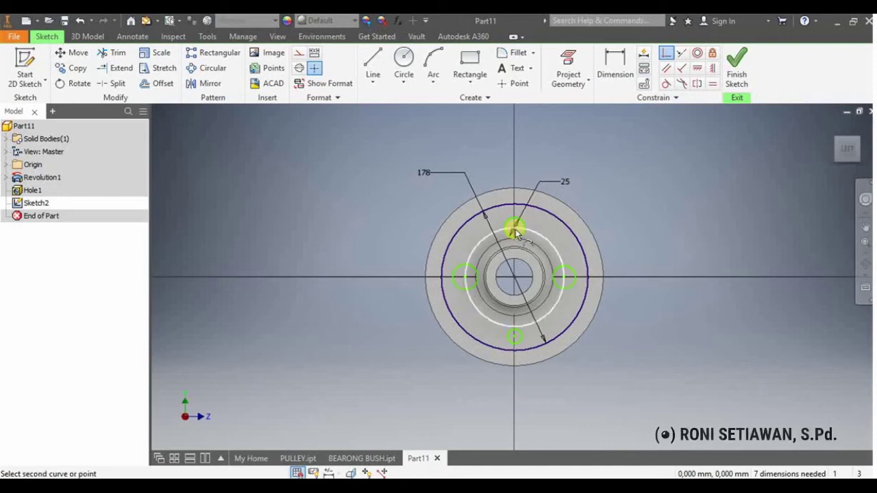
{"action": "left_click", "coordinate": [516, 203]}
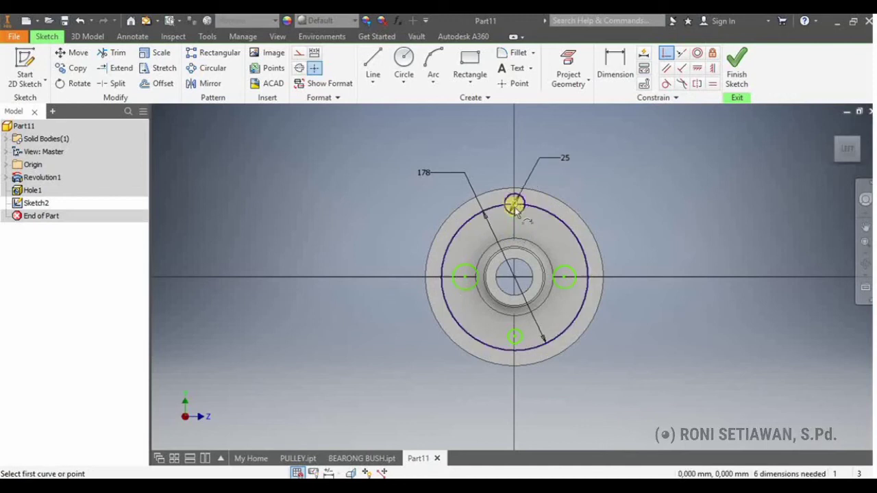
{"action": "left_click", "coordinate": [565, 277]}
{"action": "left_click", "coordinate": [585, 284]}
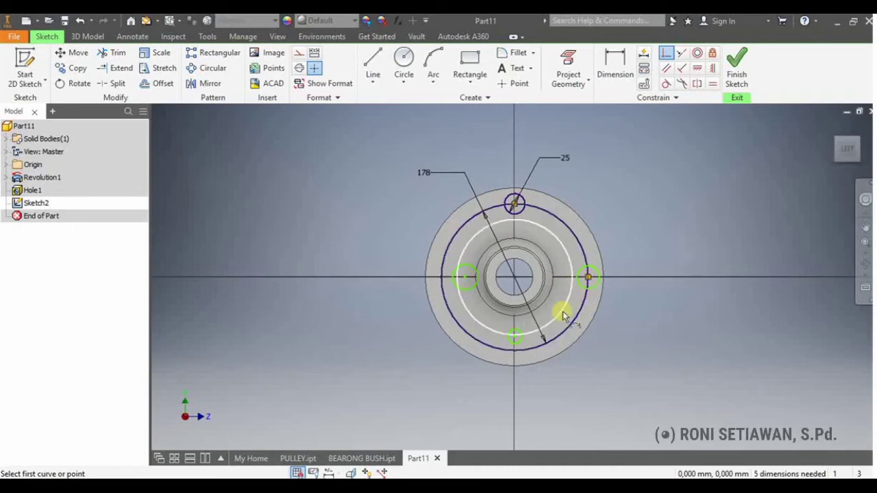
Make the centres of the circles below and left of the bore coincident with the 178 mm circle
{"action": "left_click", "coordinate": [513, 337]}
{"action": "left_click", "coordinate": [515, 352]}
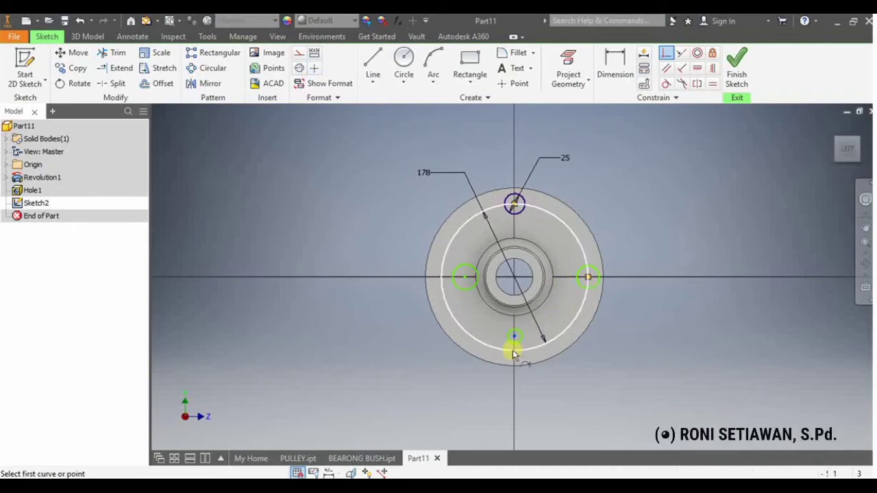
{"action": "left_click", "coordinate": [464, 278]}
{"action": "left_click", "coordinate": [445, 289]}
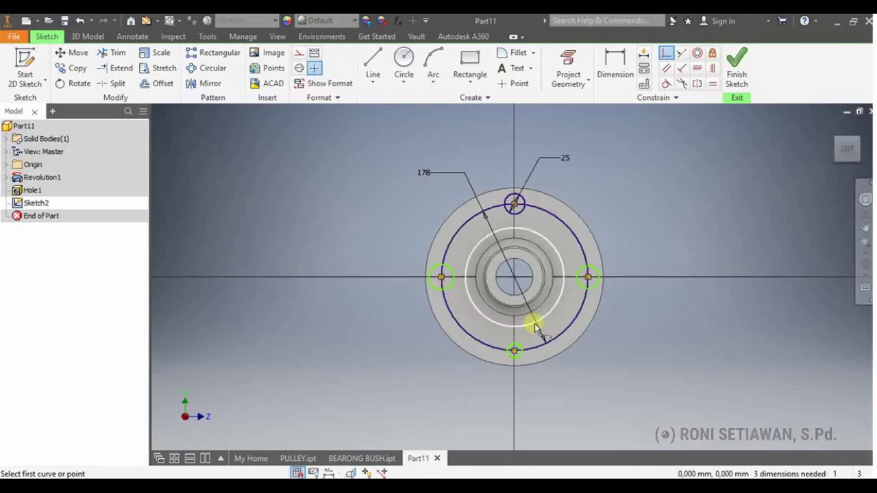
{"action": "left_click", "coordinate": [508, 355]}
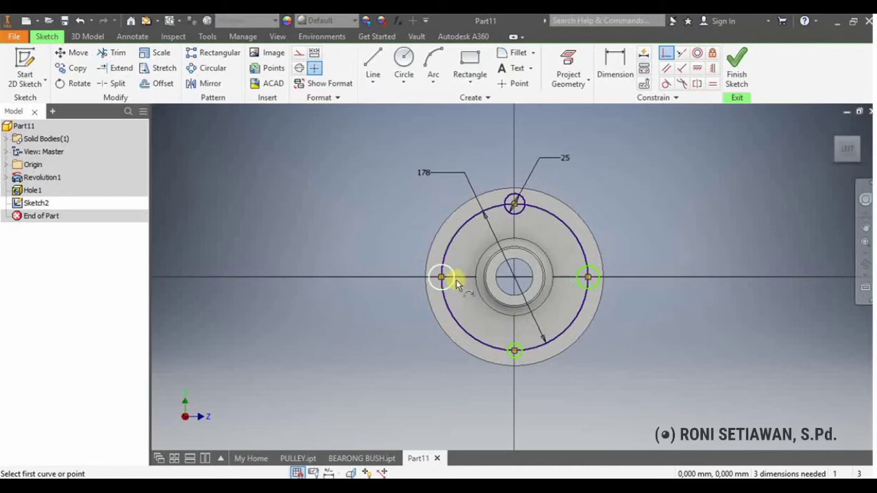
{"action": "left_click", "coordinate": [455, 279]}
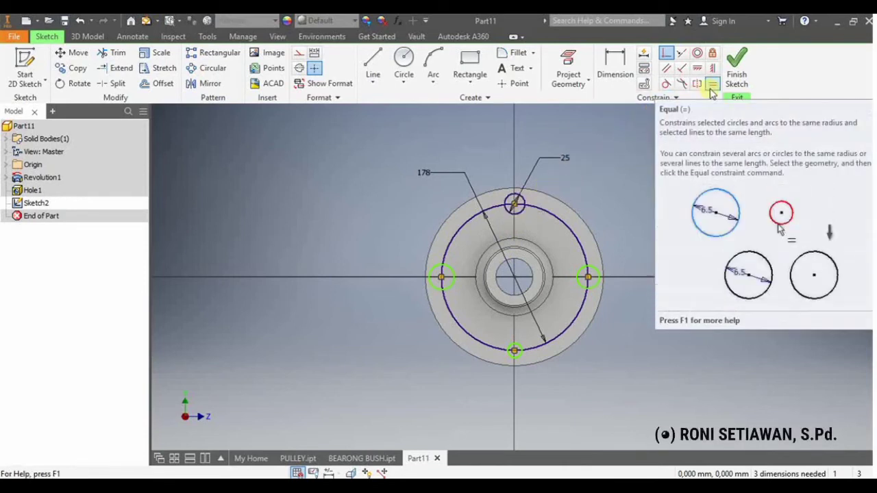
Make the four flange circles equal in size to the 25 mm circle using equal constraints, and finish the sketch
{"action": "left_click", "coordinate": [711, 88]}
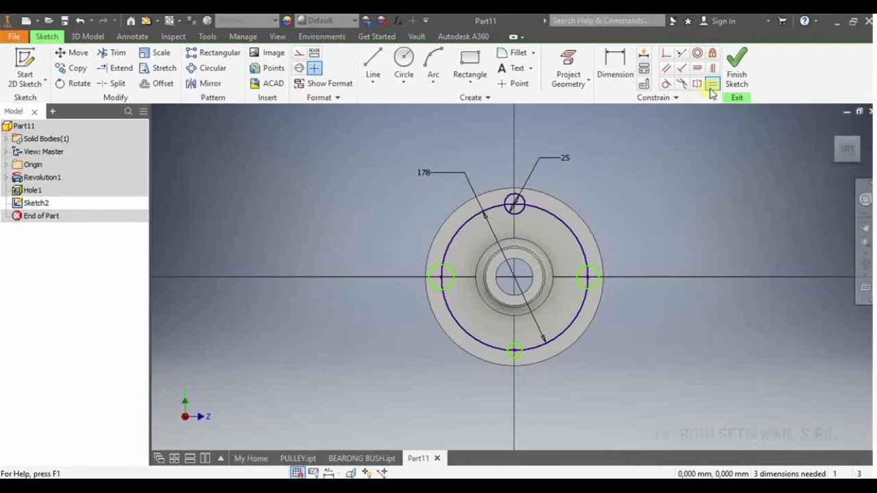
{"action": "left_click", "coordinate": [521, 207]}
{"action": "left_click", "coordinate": [583, 277]}
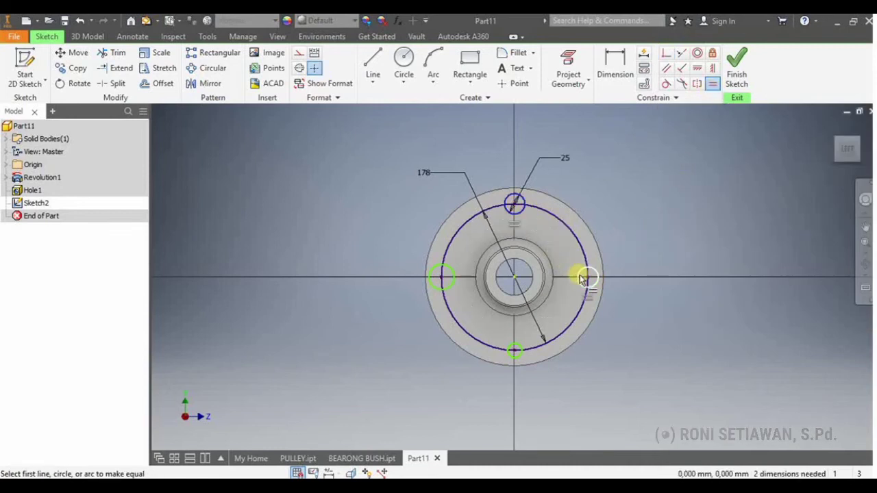
{"action": "left_click", "coordinate": [515, 347]}
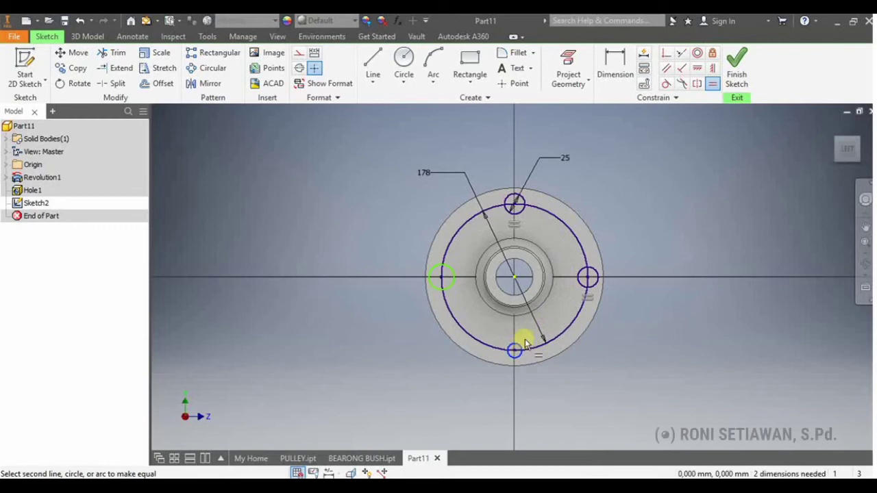
{"action": "left_click", "coordinate": [587, 277]}
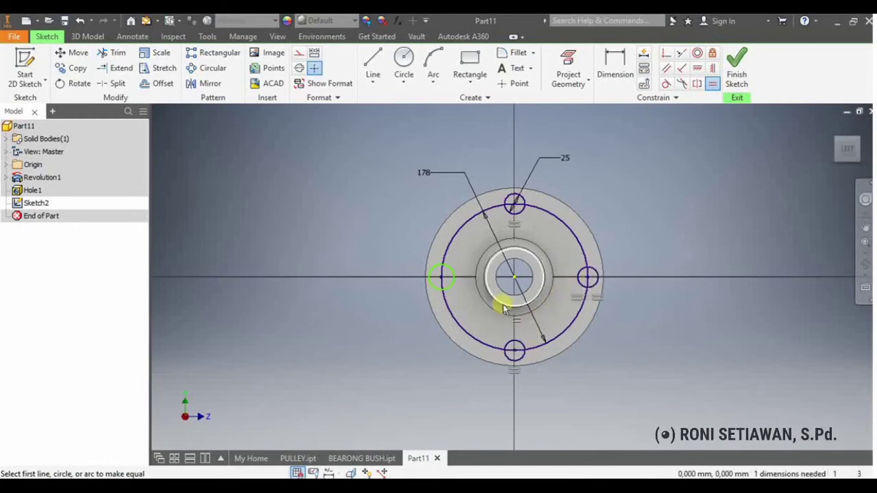
{"action": "left_click", "coordinate": [448, 286]}
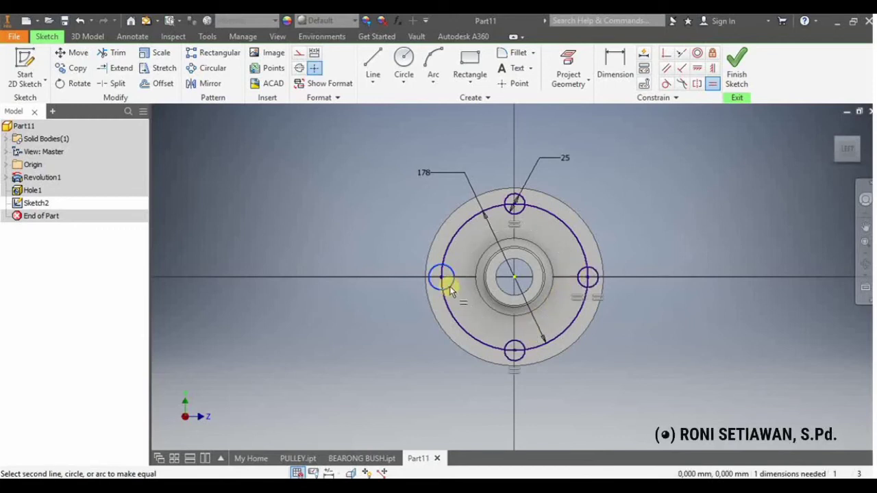
{"action": "left_click", "coordinate": [510, 350]}
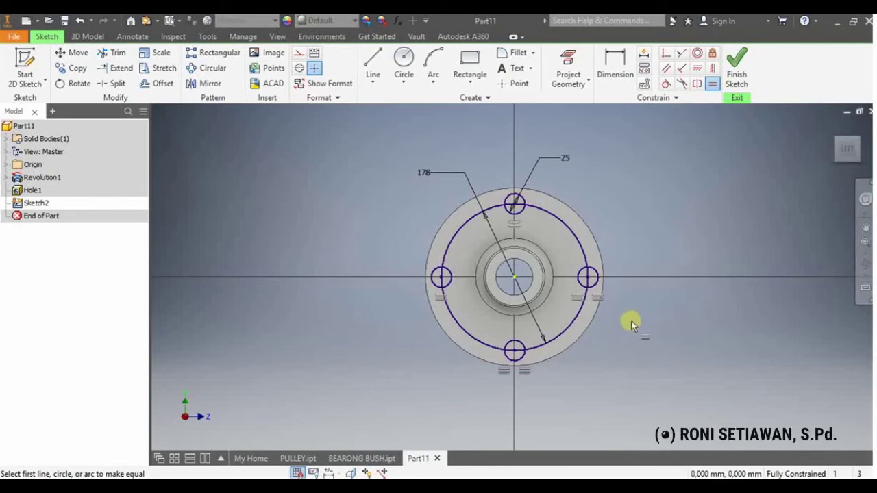
{"action": "left_click", "coordinate": [736, 67]}
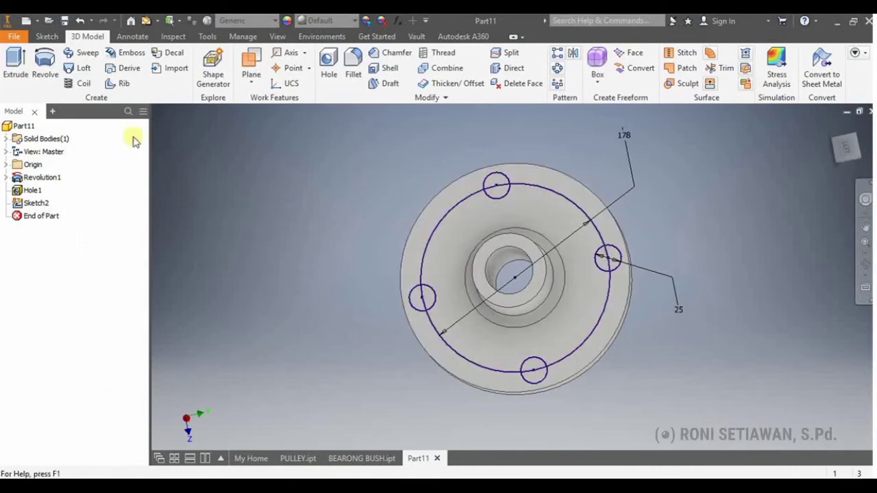
Extrude the four 25 mm circles on the flange by a distance of 3 mm, joined to the body
{"action": "left_click", "coordinate": [16, 75]}
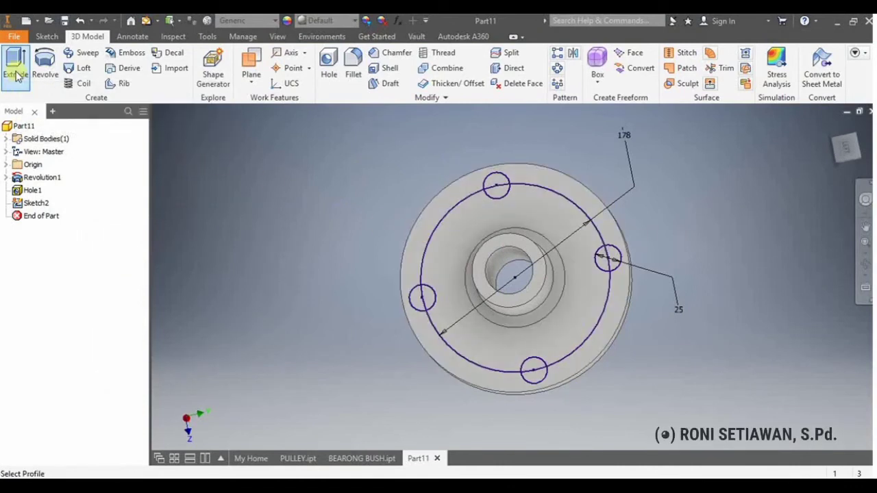
{"action": "key", "text": "Escape"}
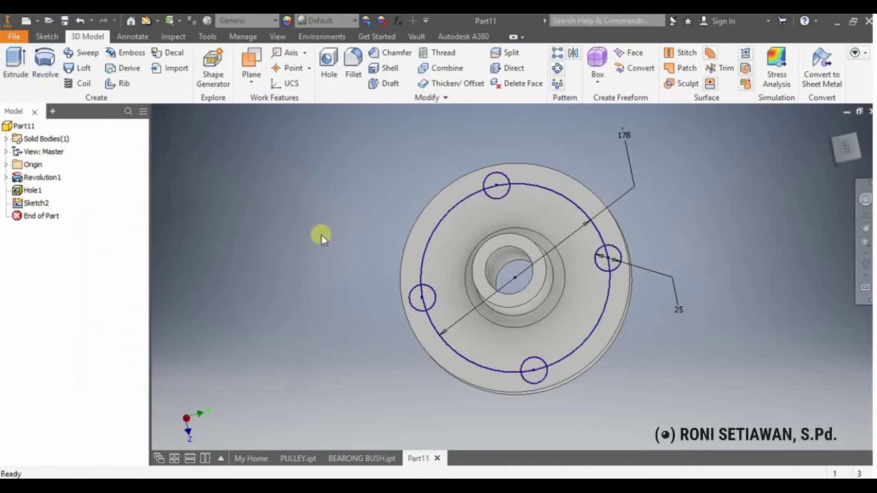
{"action": "left_click", "coordinate": [19, 72]}
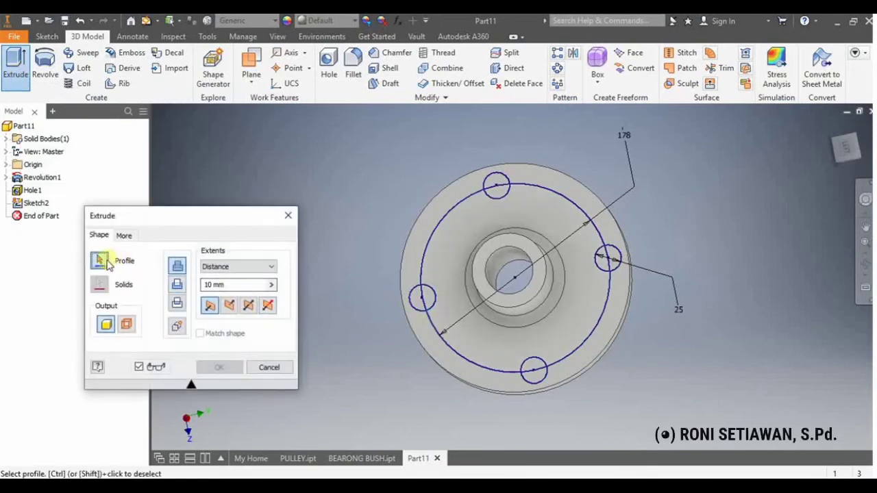
{"action": "left_click", "coordinate": [419, 299]}
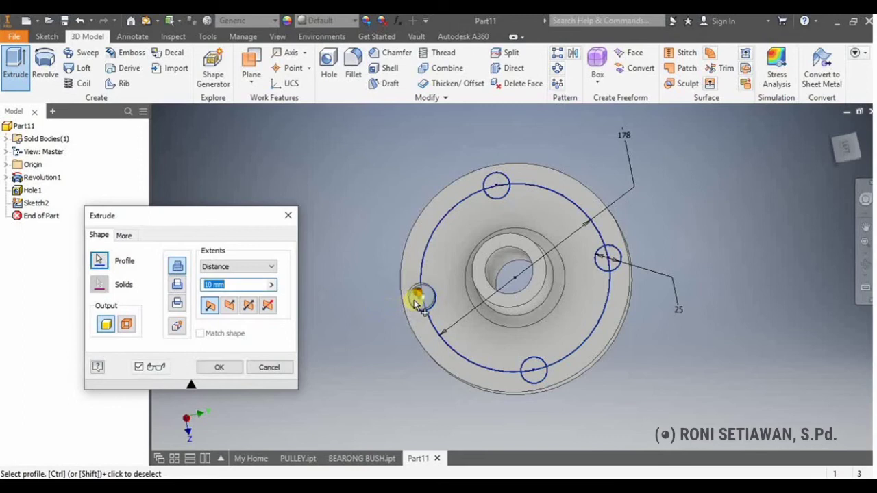
{"action": "left_click", "coordinate": [494, 183]}
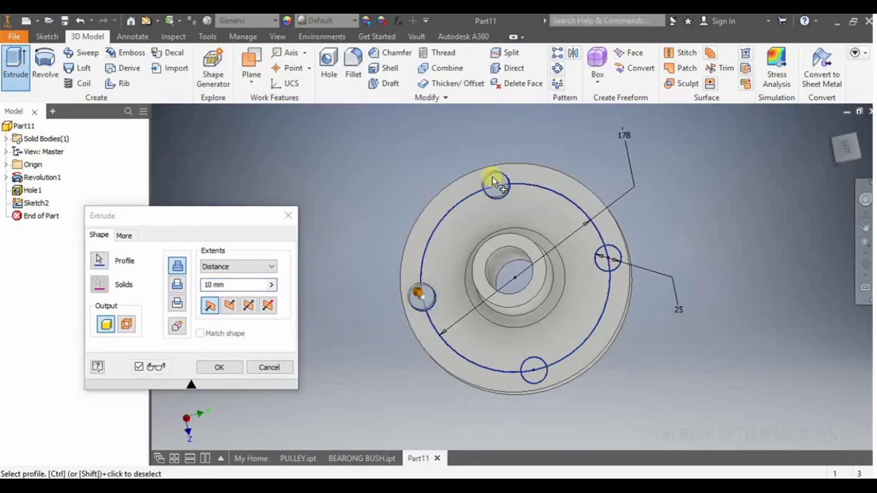
{"action": "left_click", "coordinate": [613, 264]}
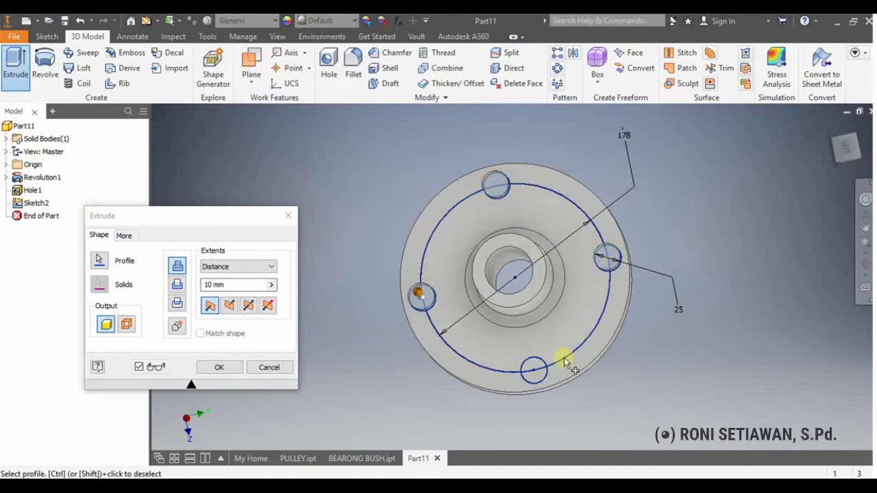
{"action": "left_click", "coordinate": [537, 372]}
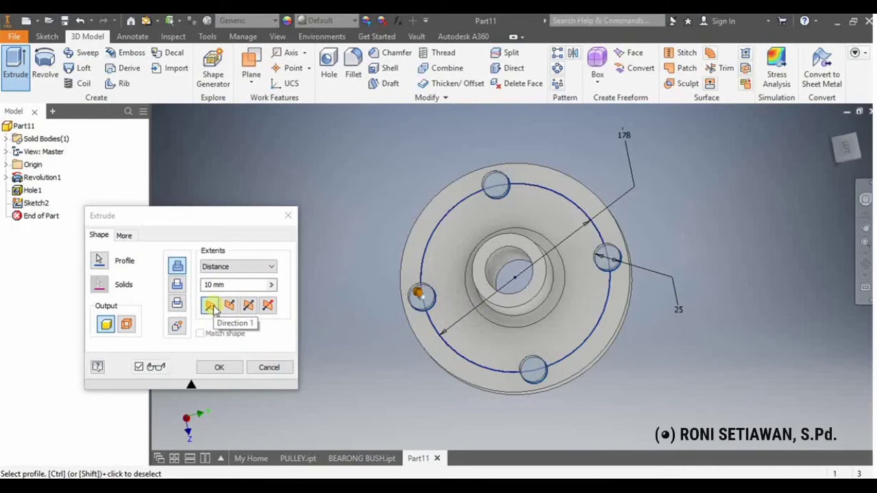
{"action": "left_click", "coordinate": [226, 286]}
{"action": "left_click_drag", "start_coordinate": [227, 286], "coordinate": [189, 280]}
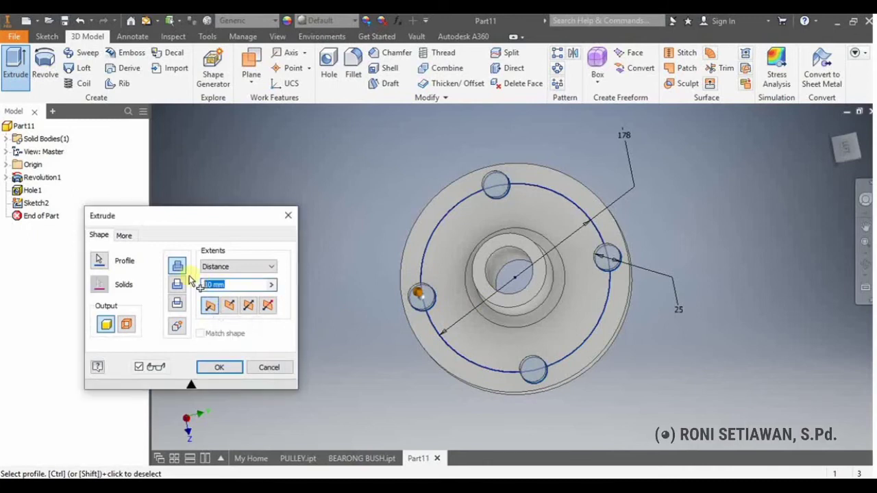
{"action": "type", "text": "3"}
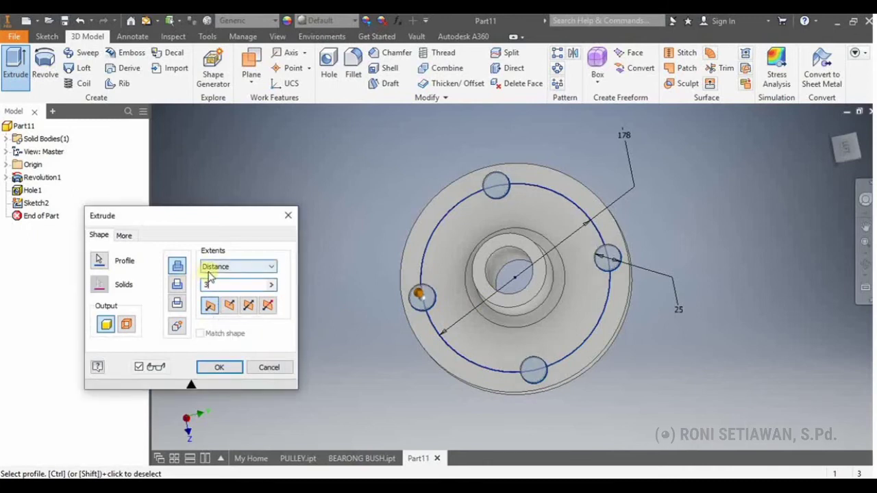
{"action": "left_click", "coordinate": [209, 272]}
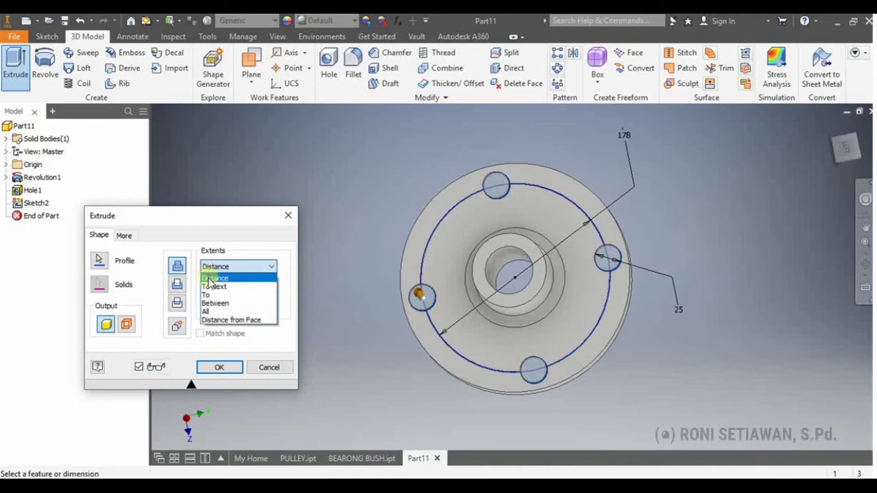
{"action": "left_click", "coordinate": [210, 279]}
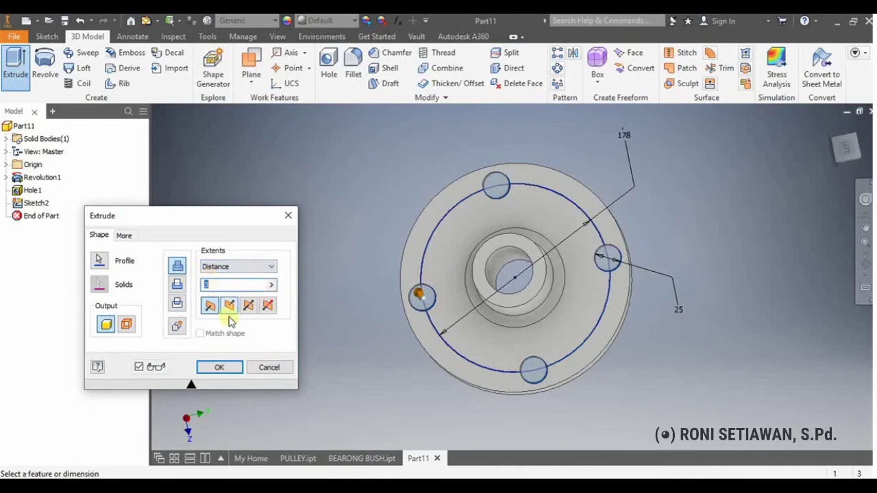
{"action": "left_click", "coordinate": [237, 368]}
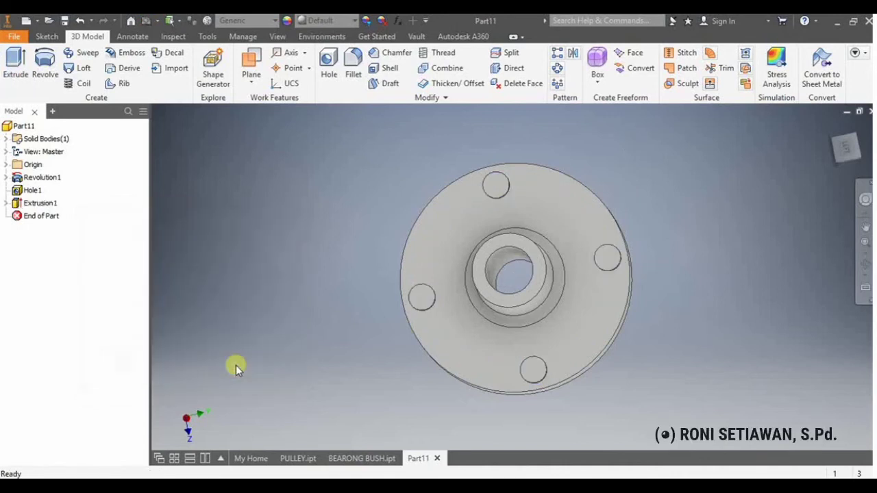
Apply a 3 mm fillet around the base edge of one of the four round bosses on the flange
{"action": "left_click", "coordinate": [864, 264]}
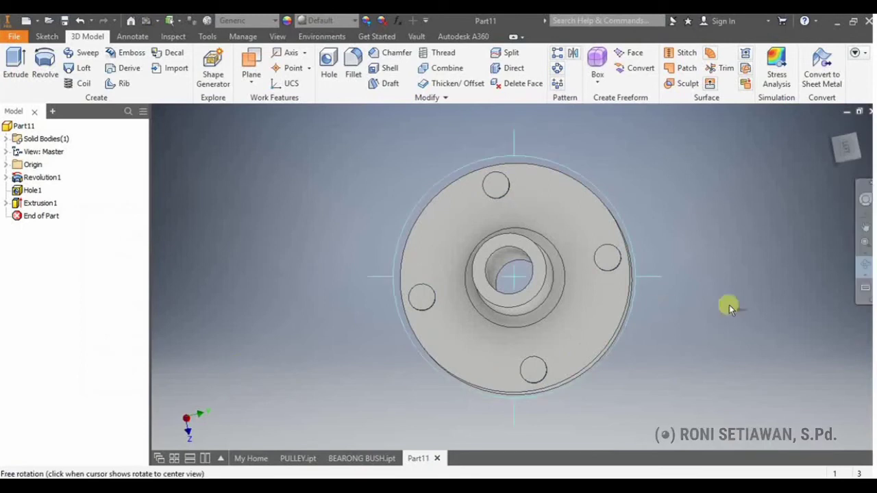
{"action": "left_click_drag", "start_coordinate": [726, 304], "coordinate": [520, 272]}
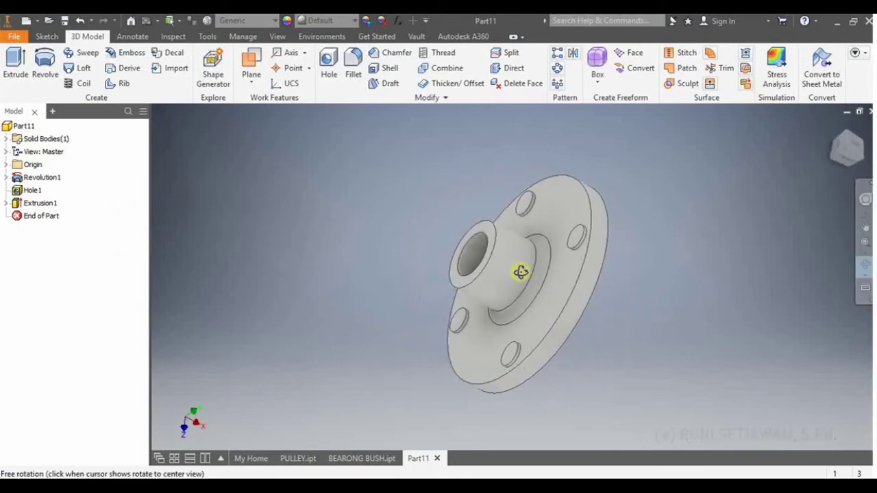
{"action": "scroll", "coordinate": [532, 264], "scroll_direction": "down", "scroll_amount": 3}
{"action": "key", "text": "Escape"}
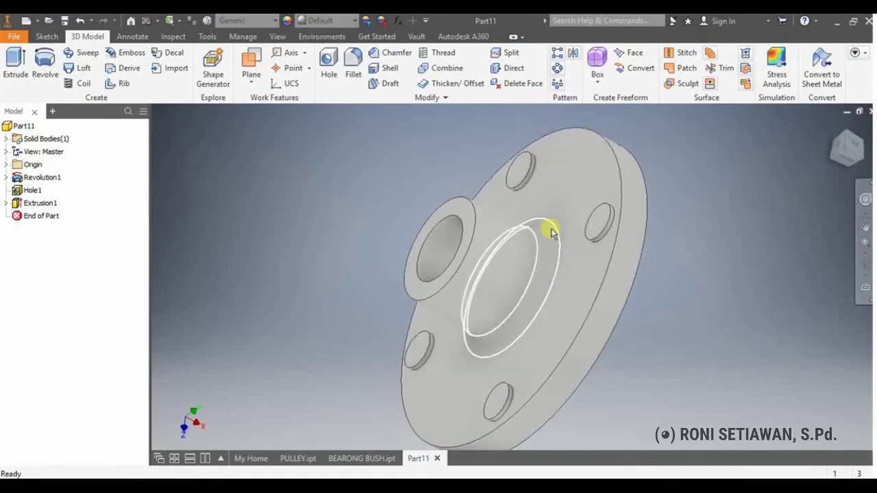
{"action": "left_click", "coordinate": [353, 72]}
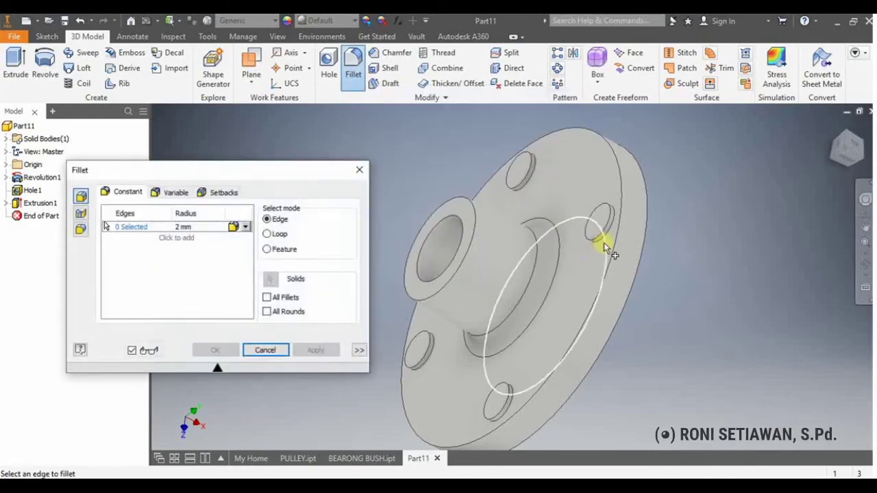
{"action": "left_click", "coordinate": [185, 227]}
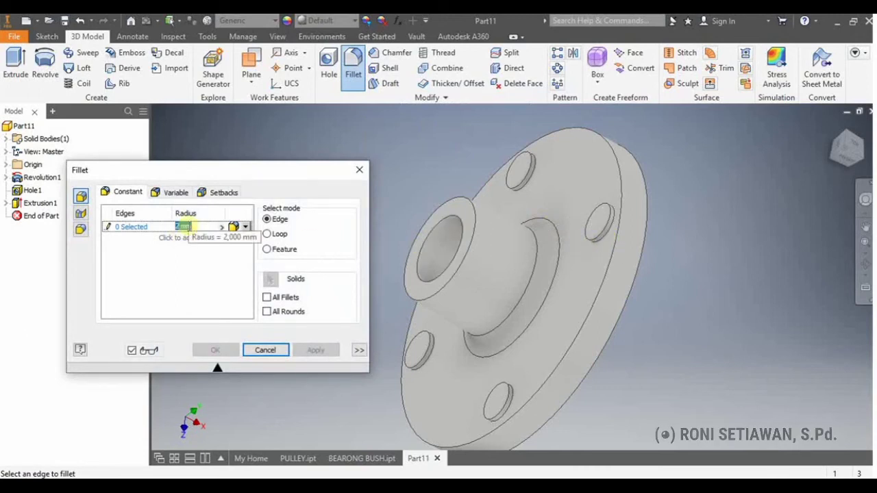
{"action": "left_click", "coordinate": [599, 241]}
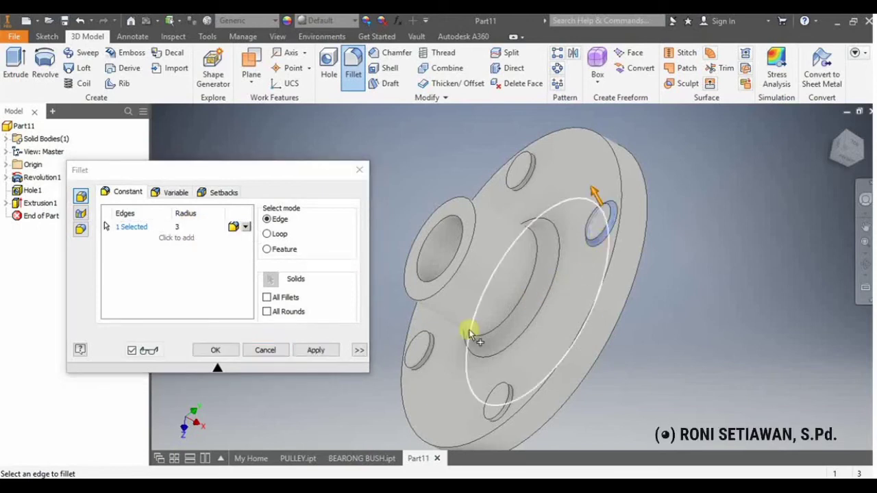
{"action": "left_click", "coordinate": [326, 354]}
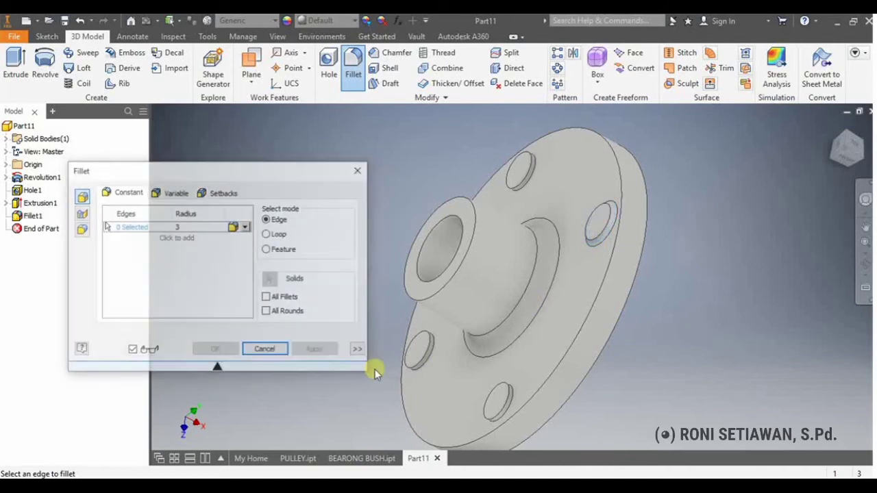
Apply separate 3 mm fillets around the base edges of the remaining three bosses
{"action": "left_click", "coordinate": [420, 366]}
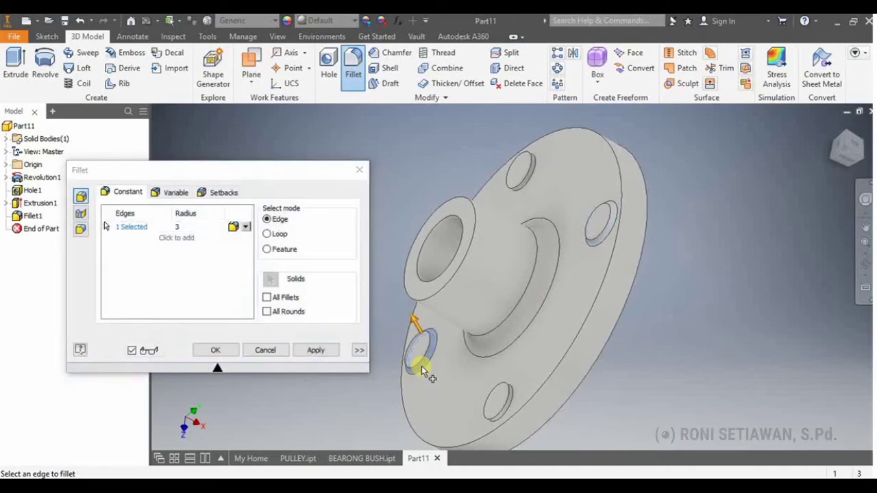
{"action": "left_click", "coordinate": [328, 355]}
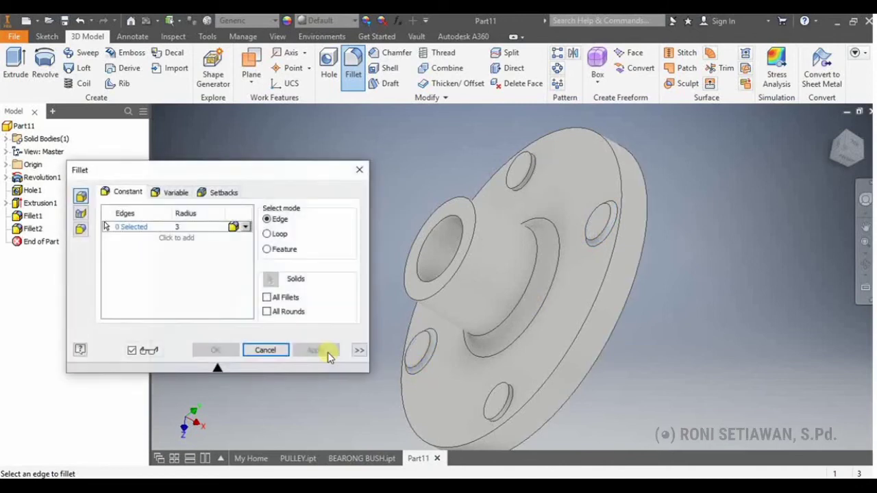
{"action": "left_click", "coordinate": [524, 194]}
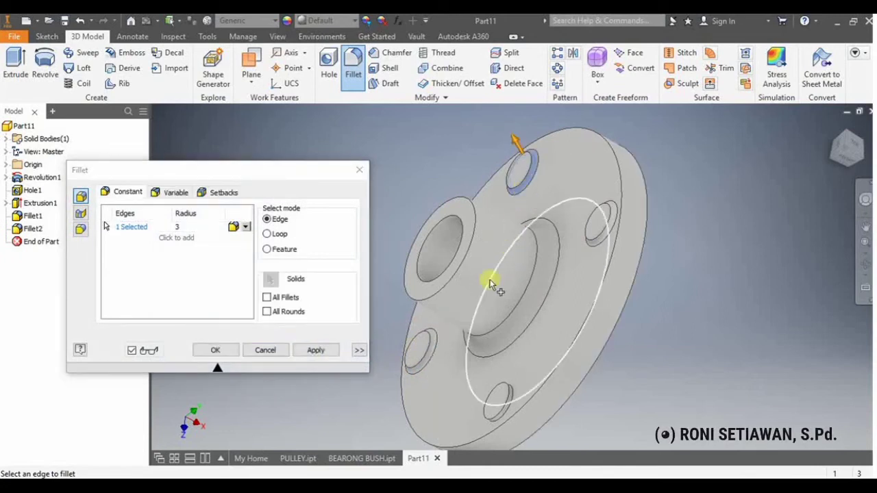
{"action": "left_click", "coordinate": [320, 352]}
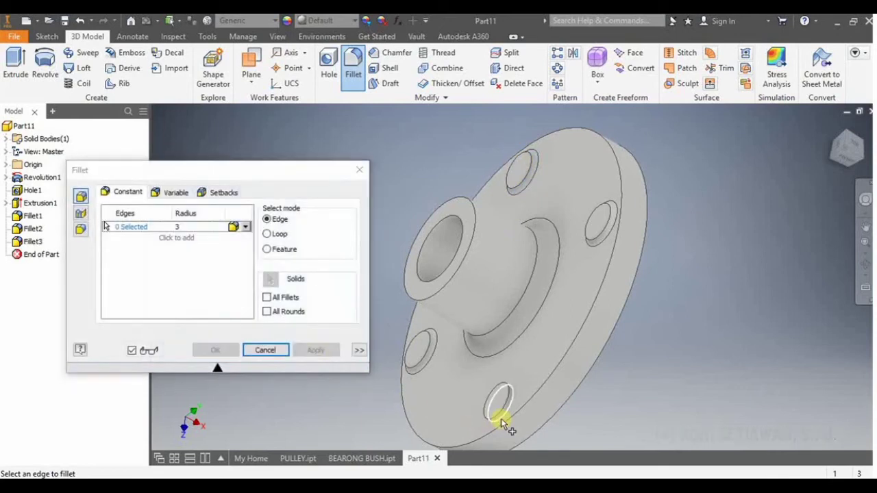
{"action": "left_click", "coordinate": [499, 420]}
{"action": "left_click", "coordinate": [317, 350]}
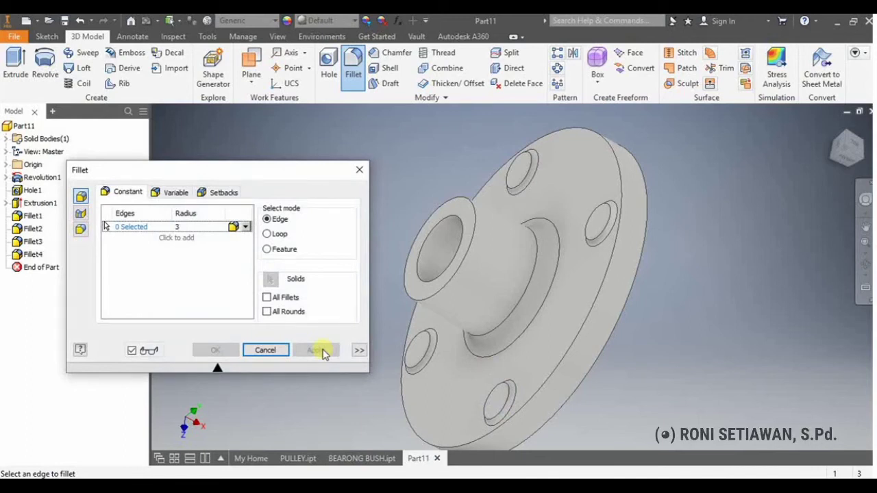
{"action": "left_click", "coordinate": [360, 169]}
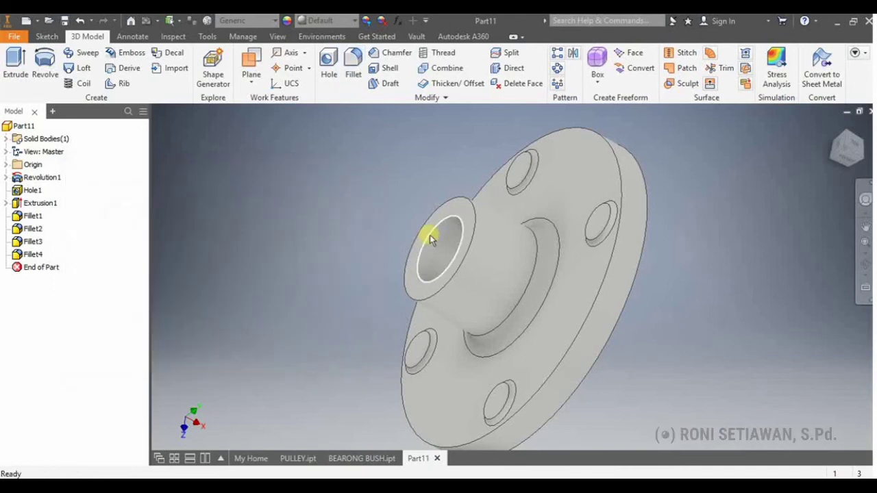
Cut a 12 mm through-all hole in the uppermost boss on the flange, placed concentric with the boss's circular edge
{"action": "mouse_move", "coordinate": [450, 259]}
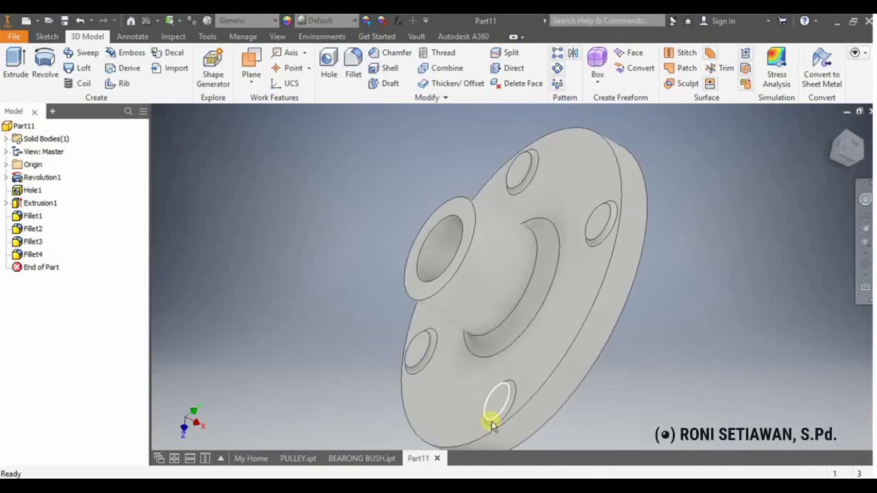
{"action": "left_click", "coordinate": [325, 68]}
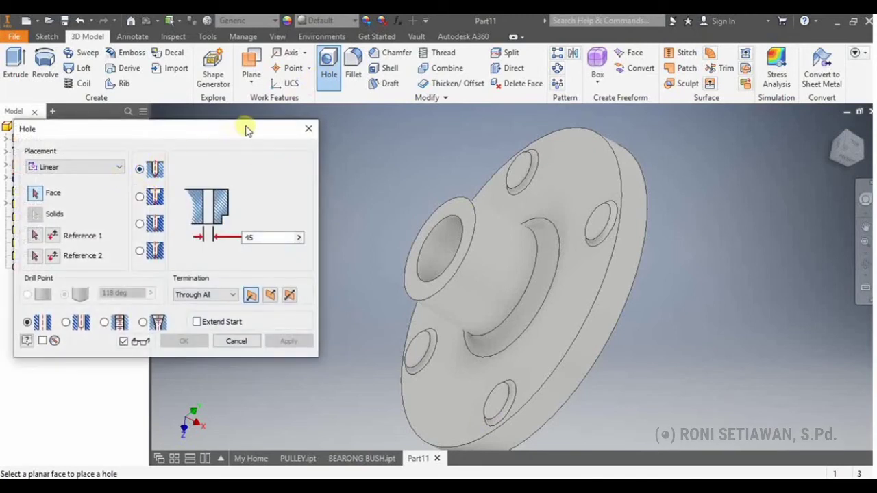
{"action": "left_click", "coordinate": [96, 173]}
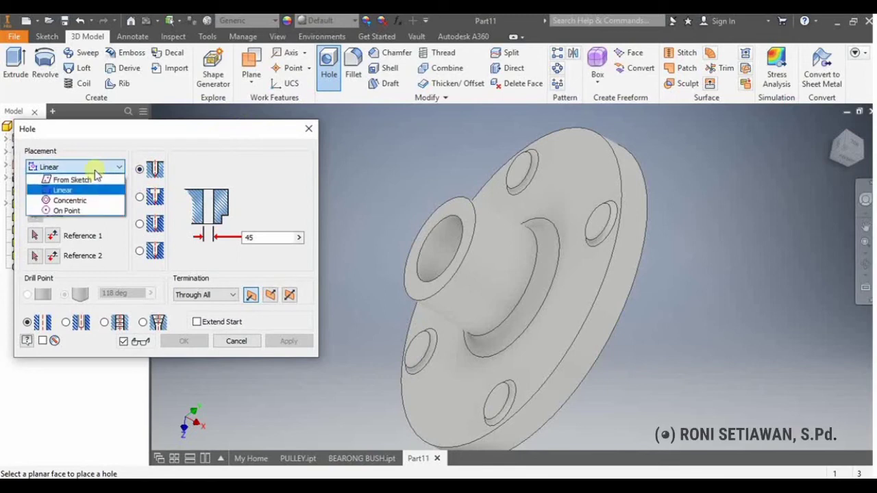
{"action": "left_click", "coordinate": [101, 200]}
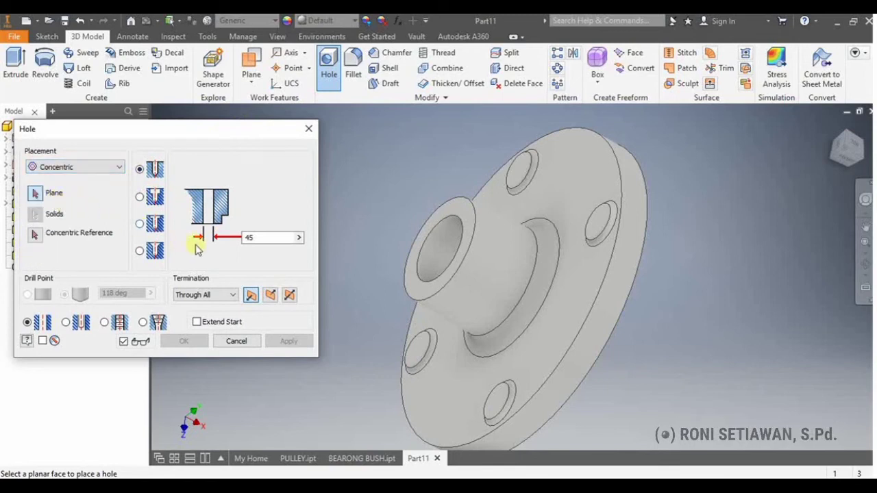
{"action": "left_click", "coordinate": [249, 238]}
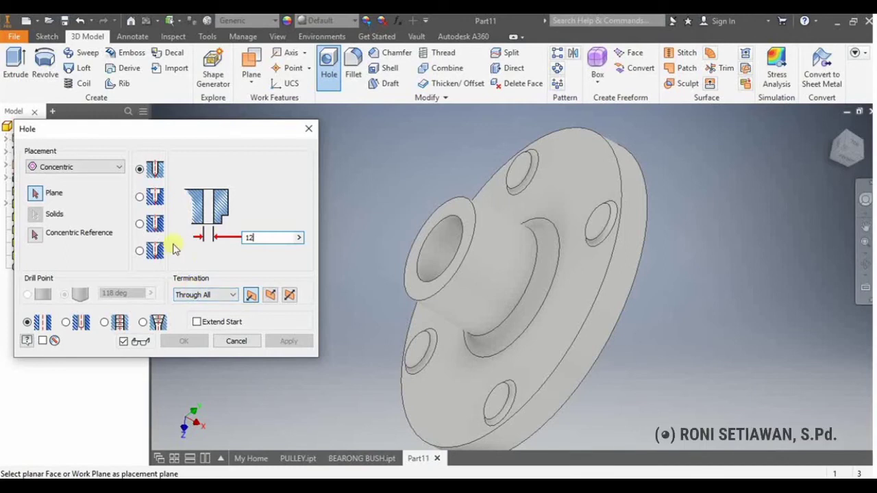
{"action": "left_click", "coordinate": [514, 177]}
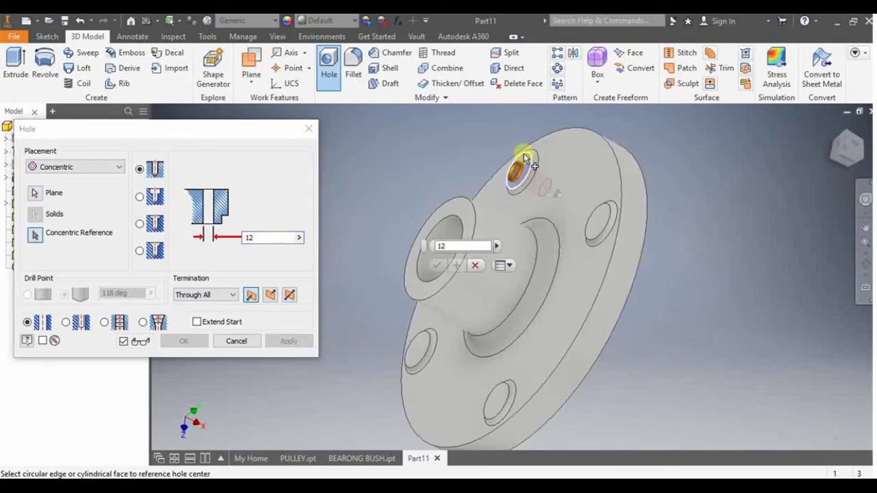
{"action": "left_click", "coordinate": [525, 159]}
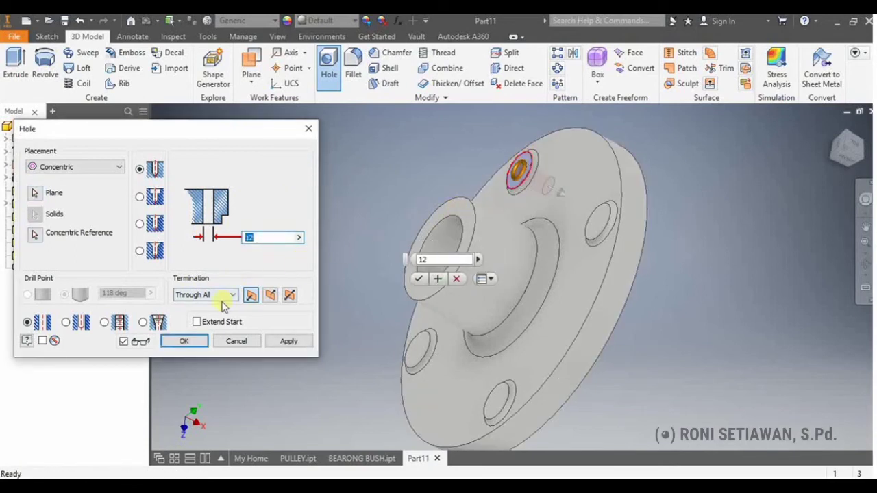
{"action": "left_click", "coordinate": [287, 341]}
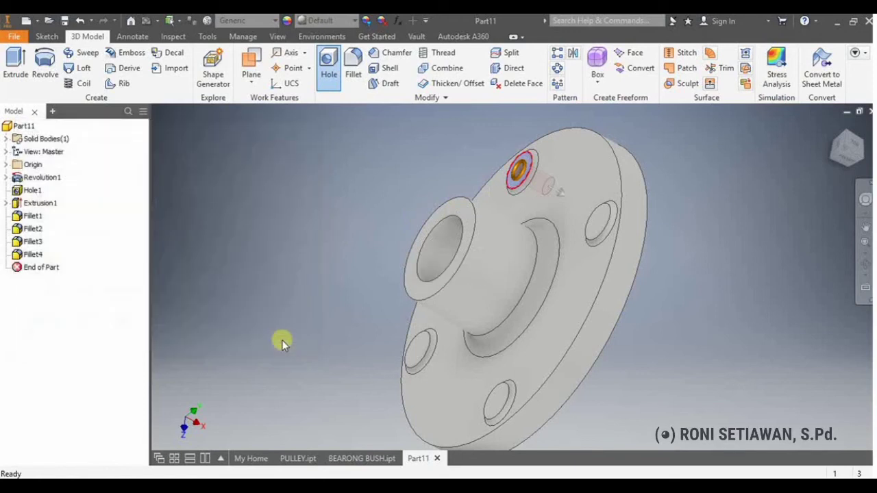
Cut concentric 12 mm through-all holes in the remaining three flange bosses and finish the Hole command
{"action": "left_click", "coordinate": [594, 221]}
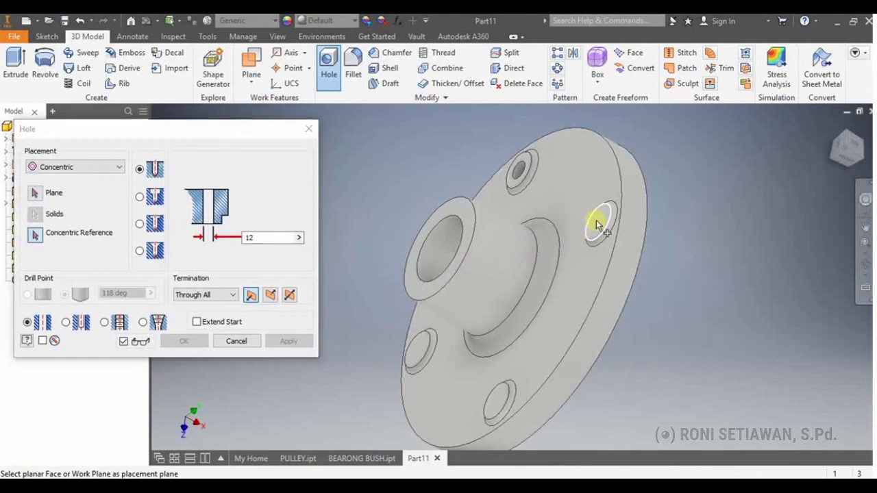
{"action": "left_click", "coordinate": [600, 232]}
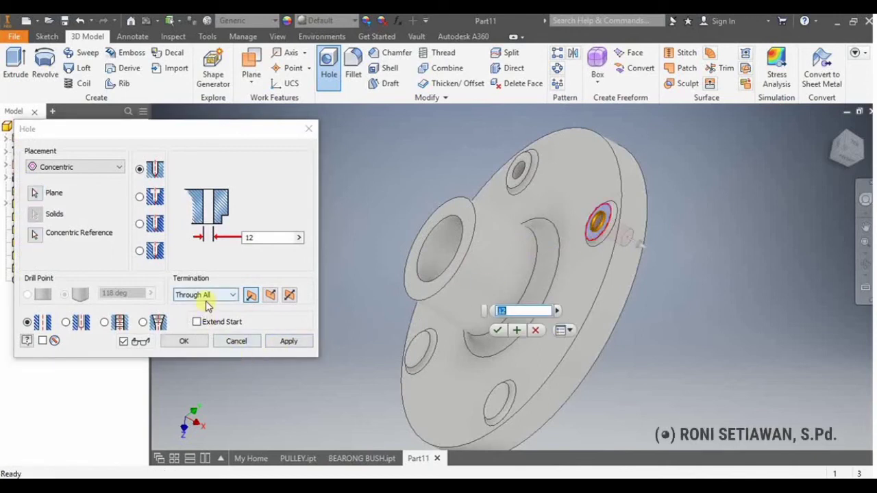
{"action": "left_click", "coordinate": [283, 344]}
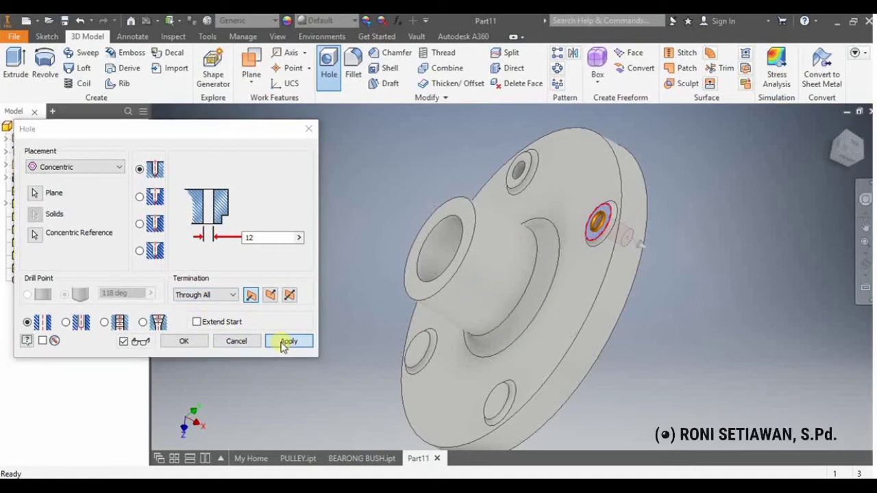
{"action": "left_click", "coordinate": [419, 352]}
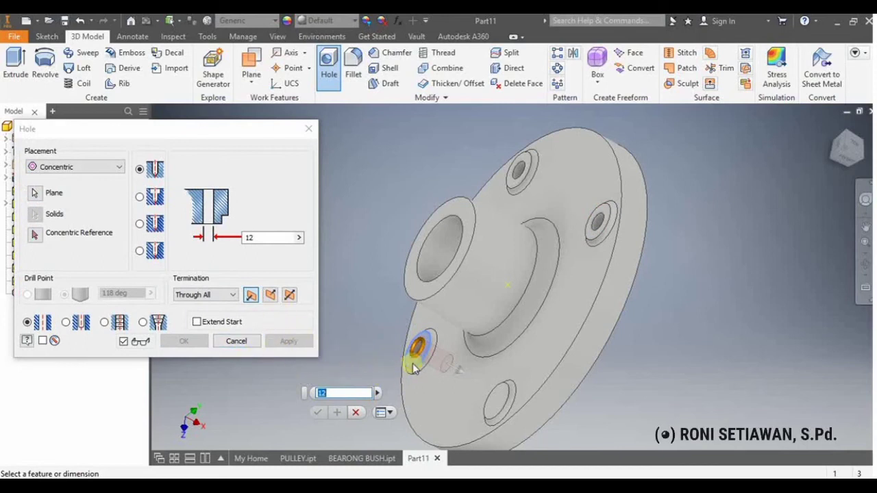
{"action": "left_click", "coordinate": [35, 234]}
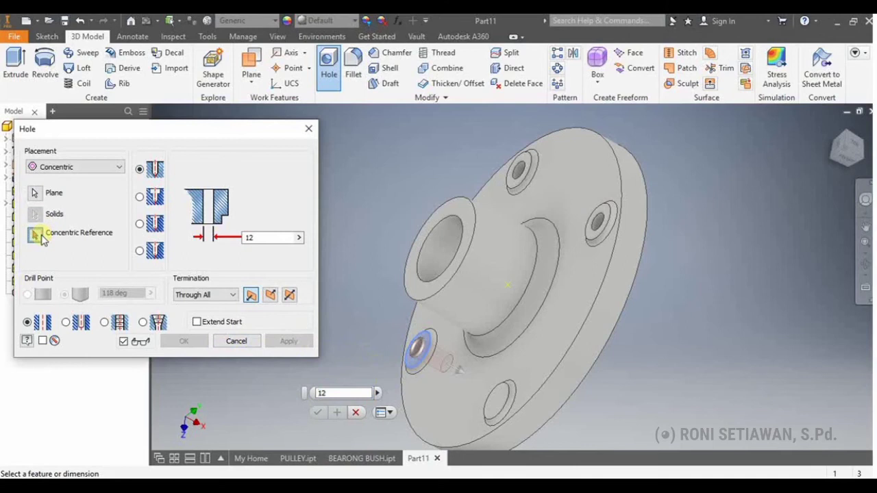
{"action": "left_click", "coordinate": [426, 354]}
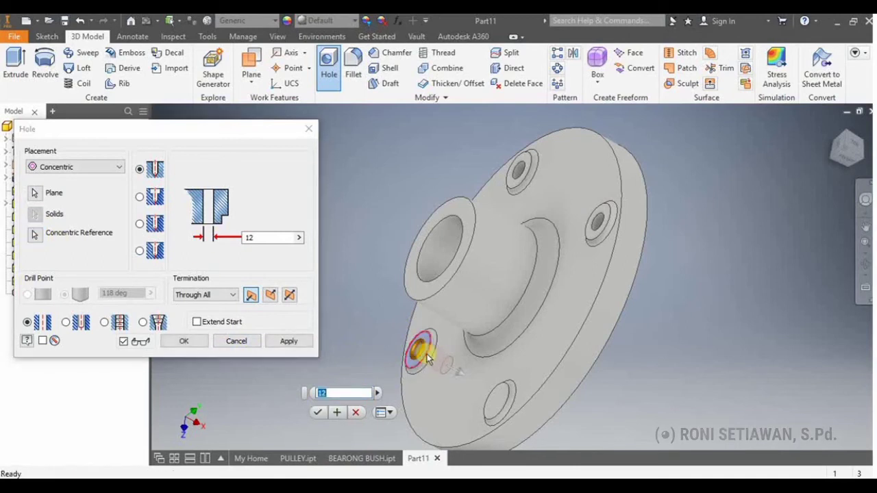
{"action": "left_click", "coordinate": [278, 342]}
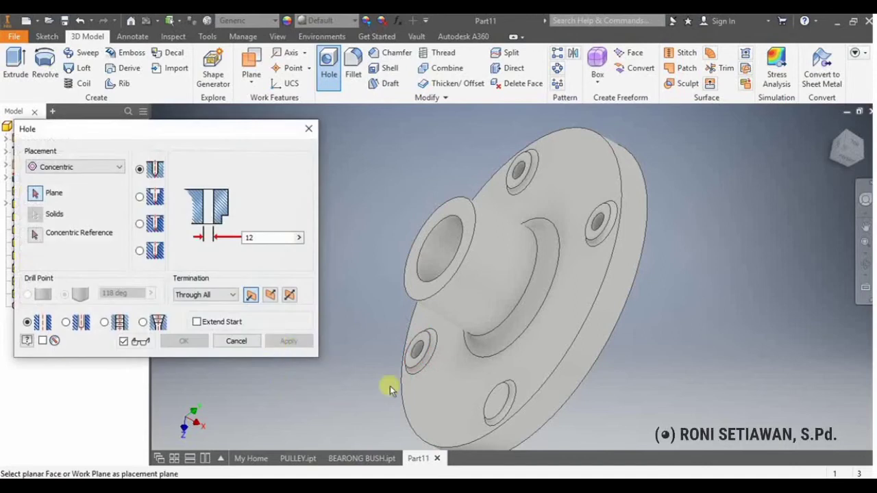
{"action": "left_click", "coordinate": [496, 401]}
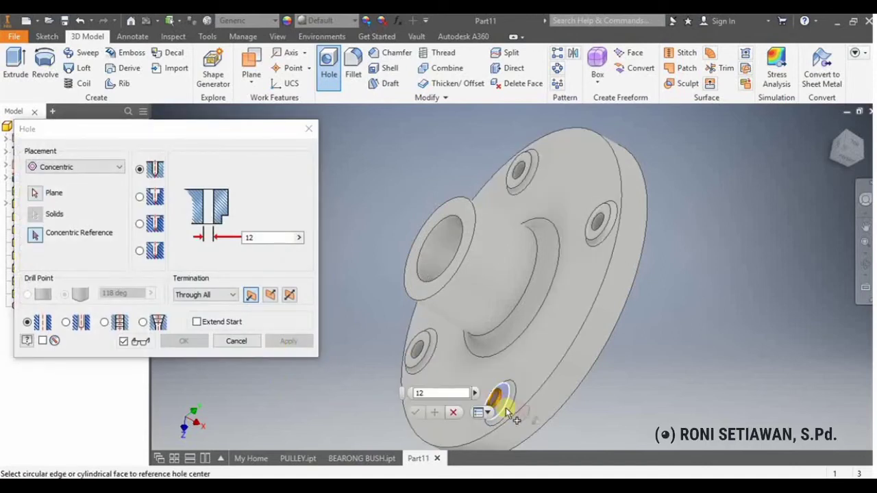
{"action": "left_click", "coordinate": [507, 410]}
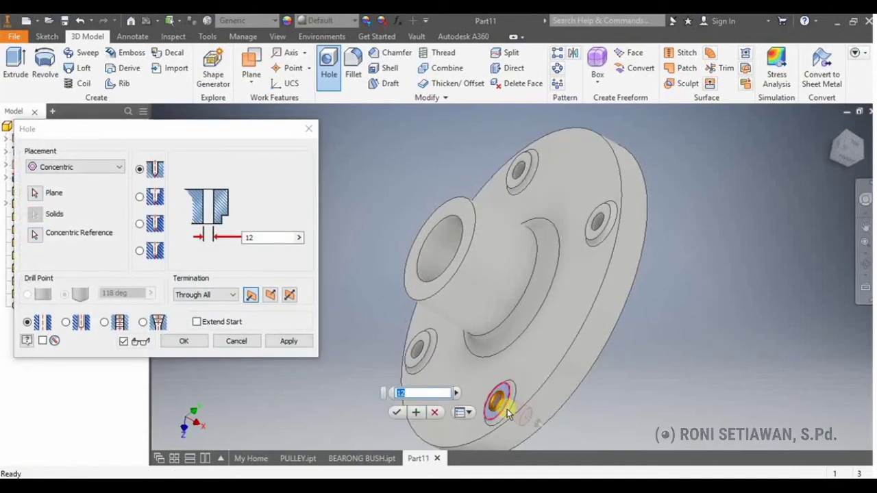
{"action": "left_click", "coordinate": [301, 341]}
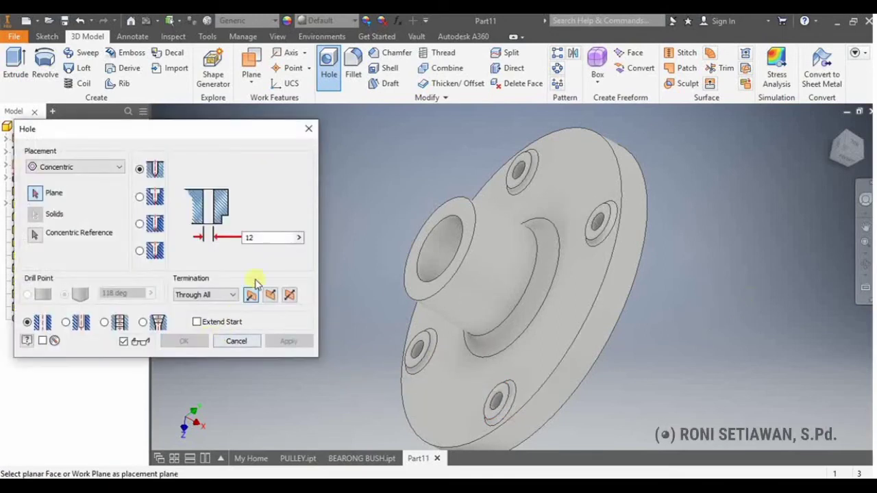
{"action": "left_click", "coordinate": [308, 129]}
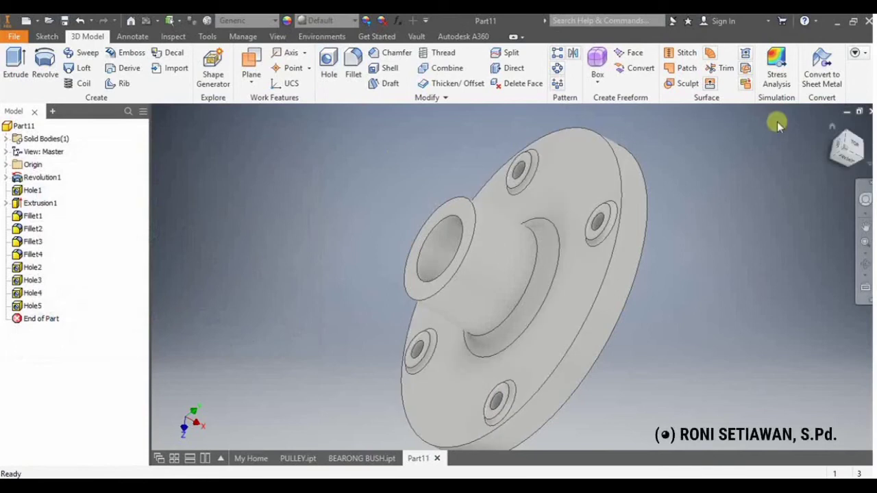
Create a work plane offset 0 mm from the origin XZ plane, running lengthwise through the hub's axis
{"action": "left_click", "coordinate": [837, 150]}
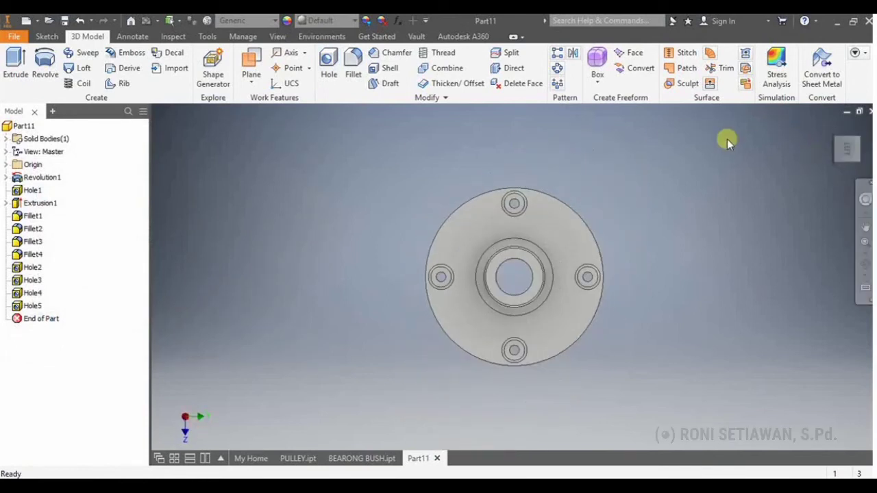
{"action": "left_click", "coordinate": [865, 265]}
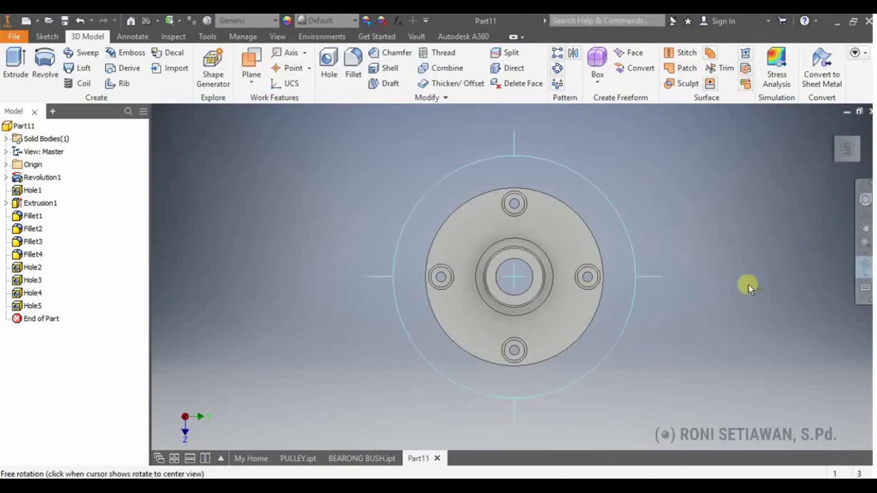
{"action": "left_click_drag", "start_coordinate": [552, 295], "coordinate": [529, 288]}
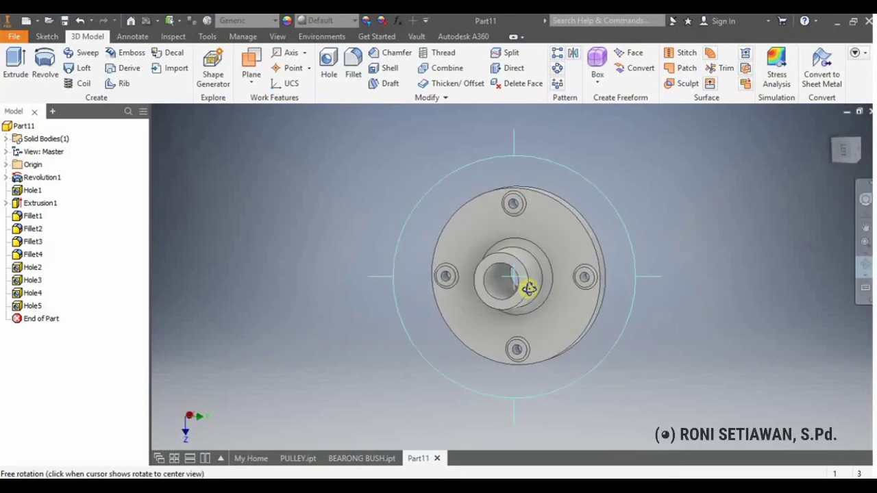
{"action": "key", "text": "Escape"}
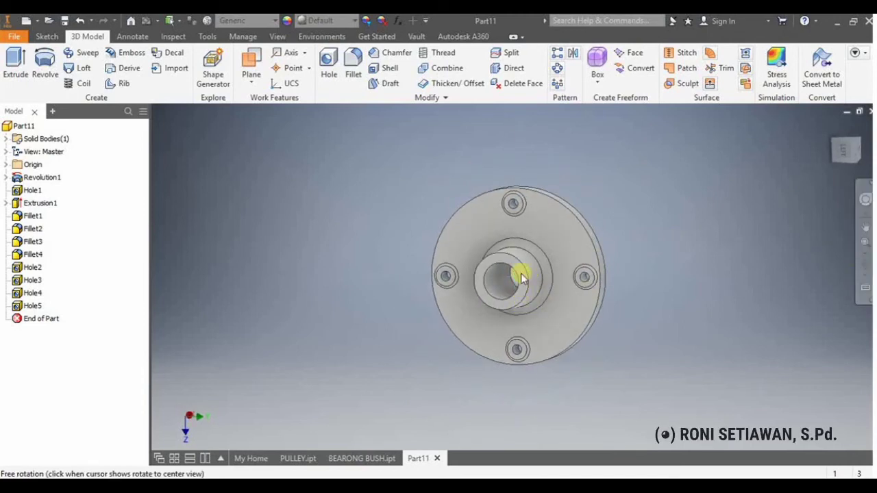
{"action": "left_click", "coordinate": [252, 76]}
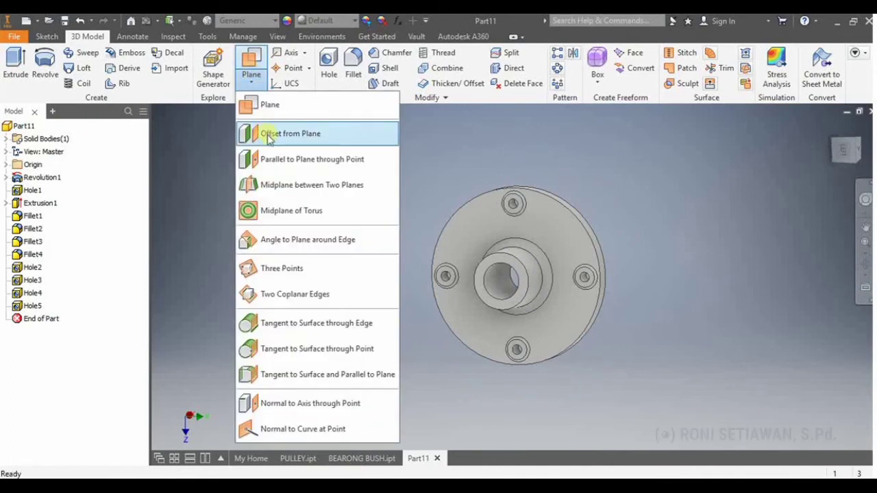
{"action": "left_click", "coordinate": [270, 137]}
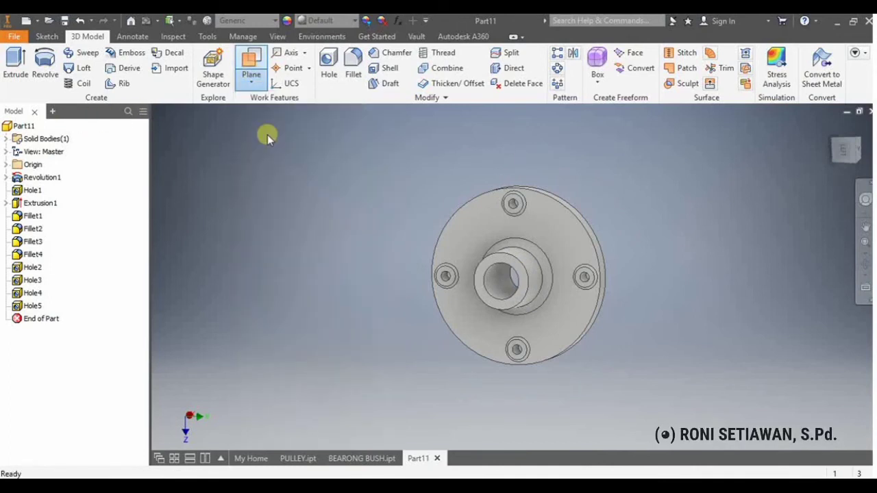
{"action": "left_click", "coordinate": [7, 165]}
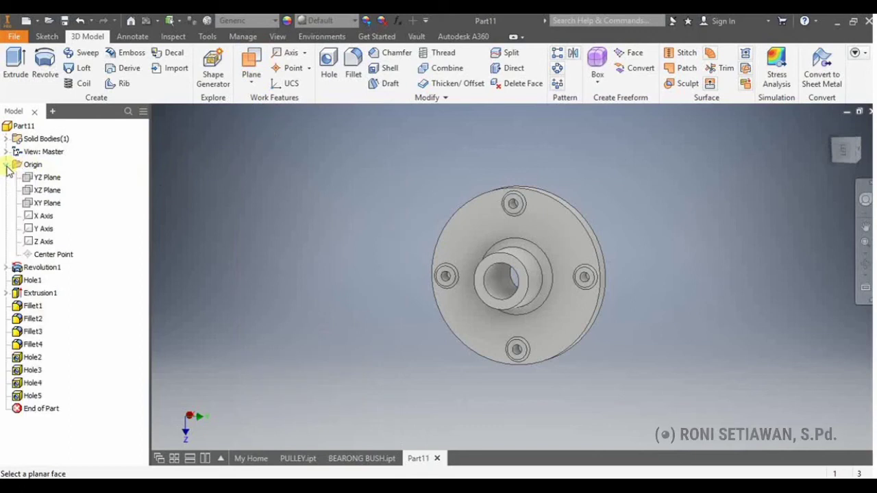
{"action": "left_click", "coordinate": [42, 191]}
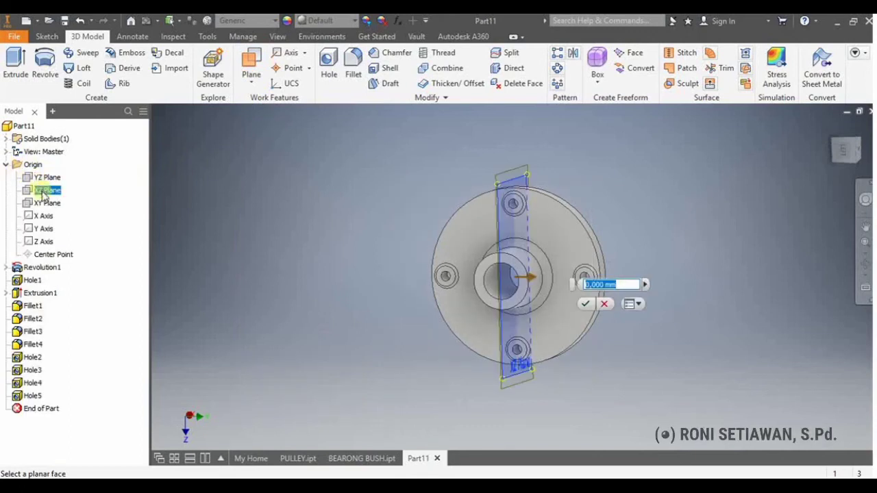
{"action": "left_click", "coordinate": [586, 304]}
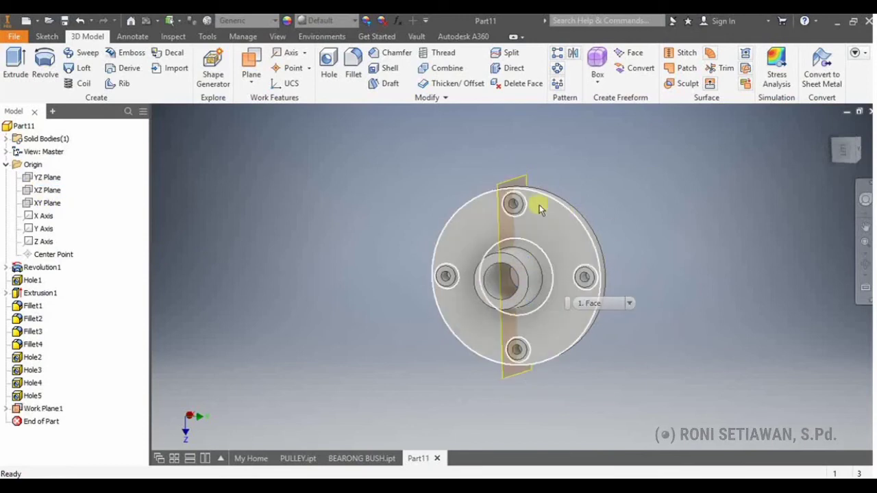
Start a sketch on the new work plane and slice the graphics to expose the hub's cross-section at the recess
{"action": "left_click", "coordinate": [847, 154]}
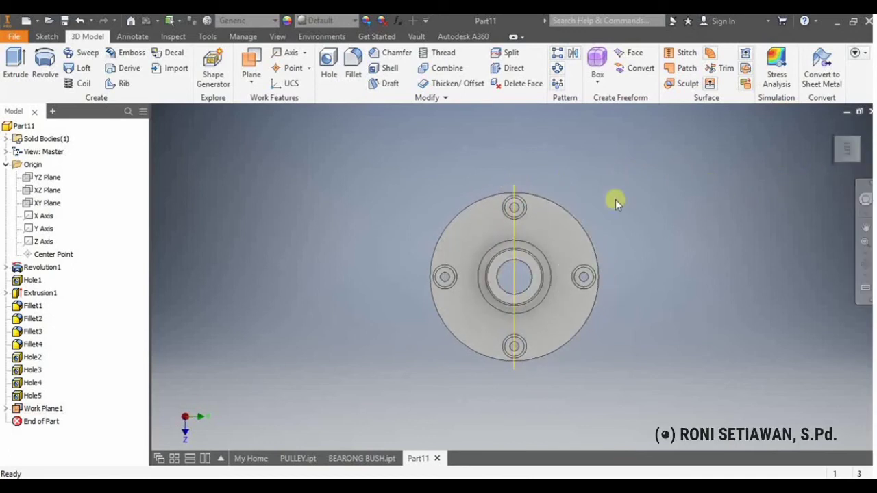
{"action": "left_click", "coordinate": [514, 193]}
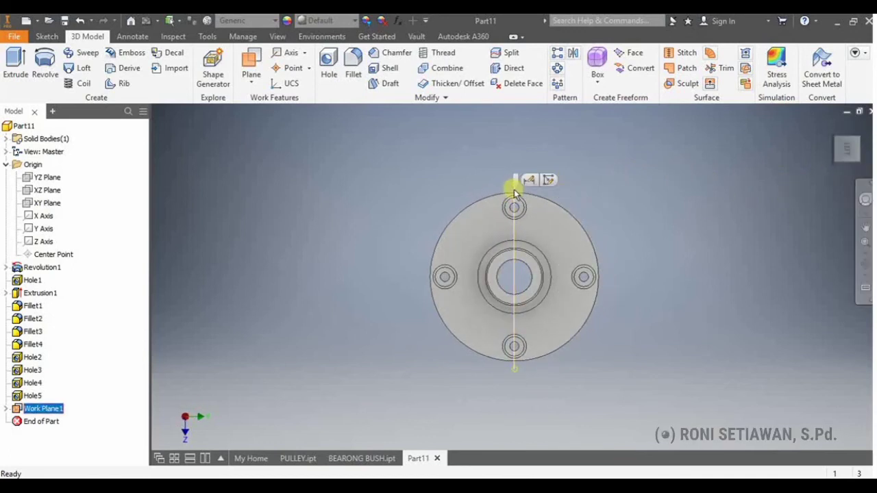
{"action": "left_click", "coordinate": [549, 180]}
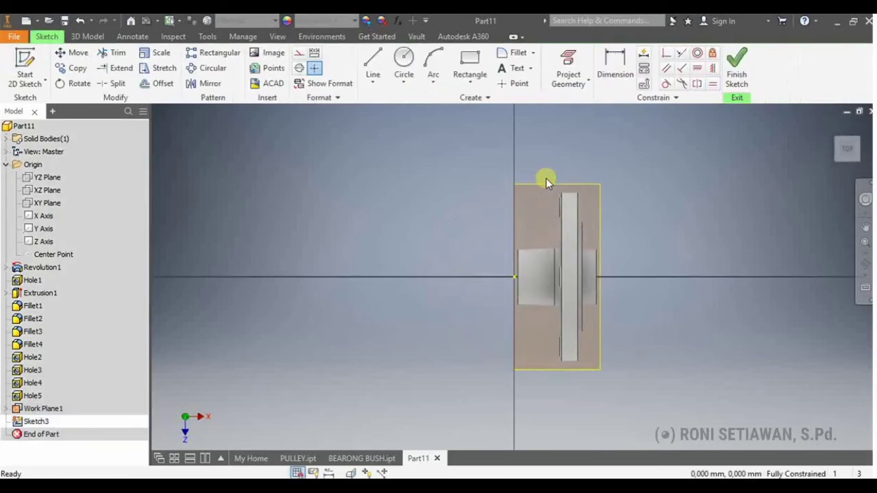
{"action": "right_click", "coordinate": [589, 367]}
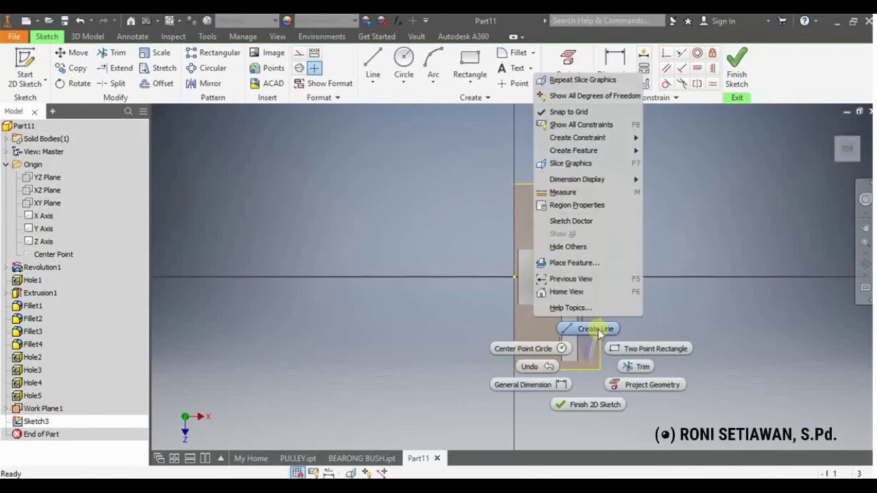
{"action": "left_click", "coordinate": [571, 165]}
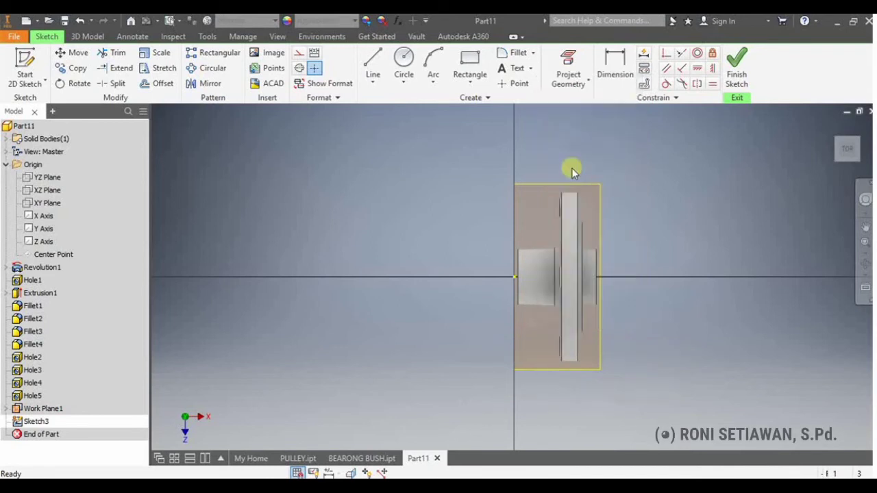
{"action": "middle_click", "coordinate": [437, 243]}
{"action": "middle_click", "coordinate": [437, 244]}
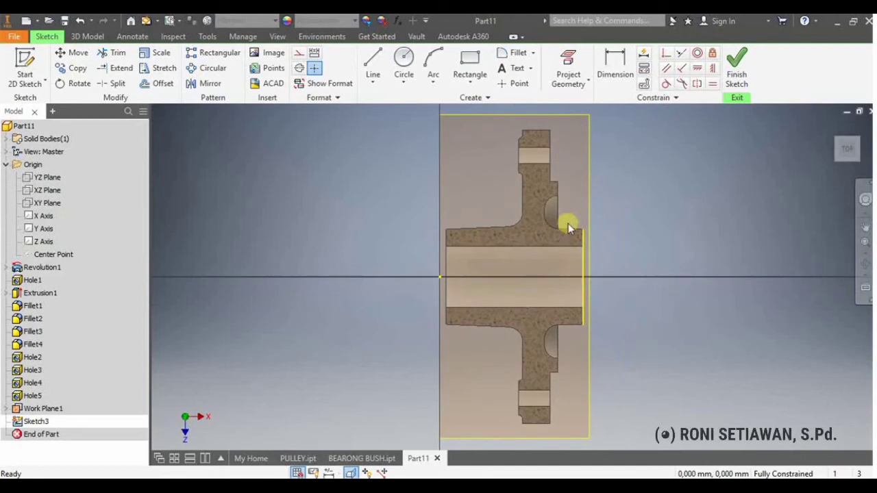
{"action": "scroll", "coordinate": [567, 224], "scroll_direction": "up", "scroll_amount": 2}
{"action": "scroll", "coordinate": [580, 184], "scroll_direction": "up", "scroll_amount": 2}
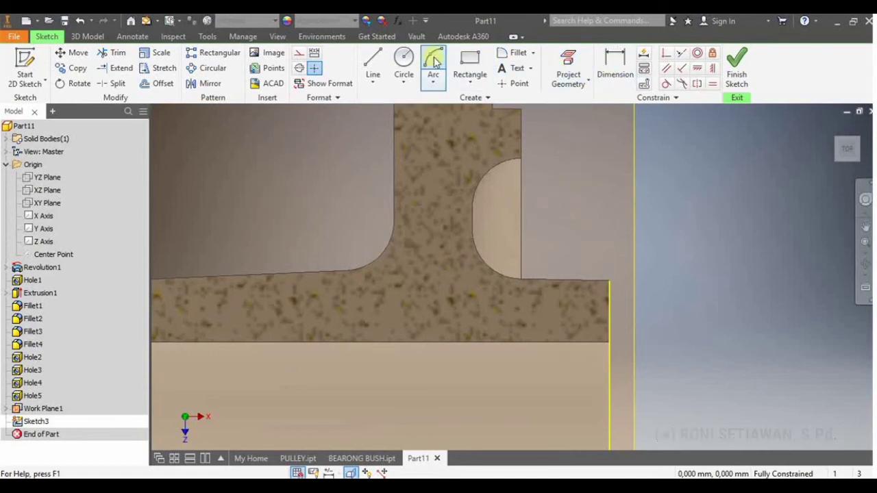
Sketch a two-point rectangle about 11 mm wide beside the recess, with its lower end overlapping the hub wall's cross-section
{"action": "left_click", "coordinate": [471, 81]}
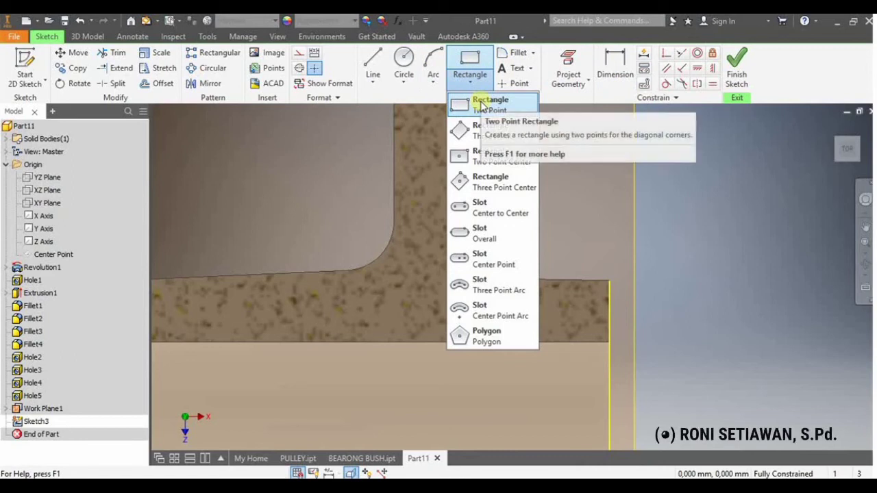
{"action": "left_click", "coordinate": [481, 106]}
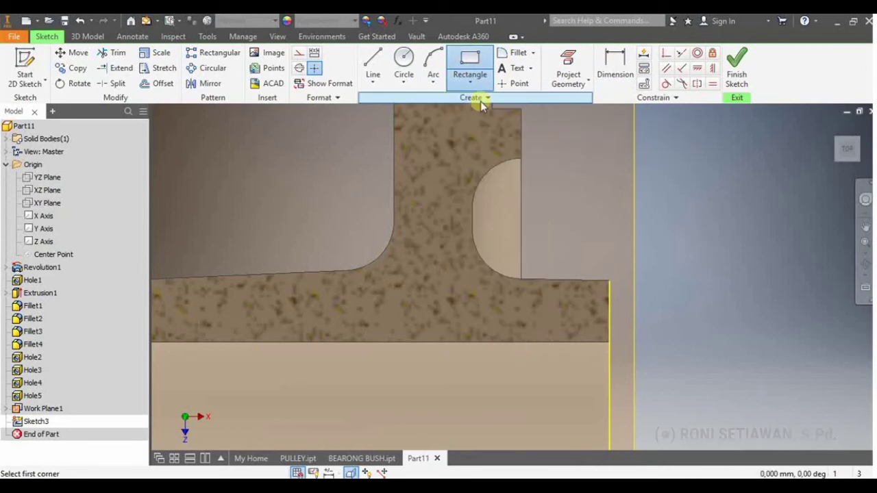
{"action": "left_click", "coordinate": [533, 188]}
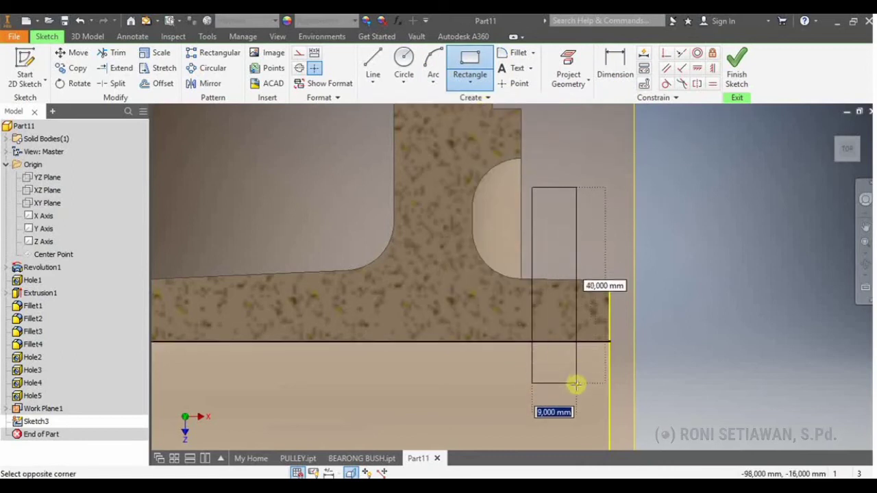
{"action": "left_click", "coordinate": [587, 317]}
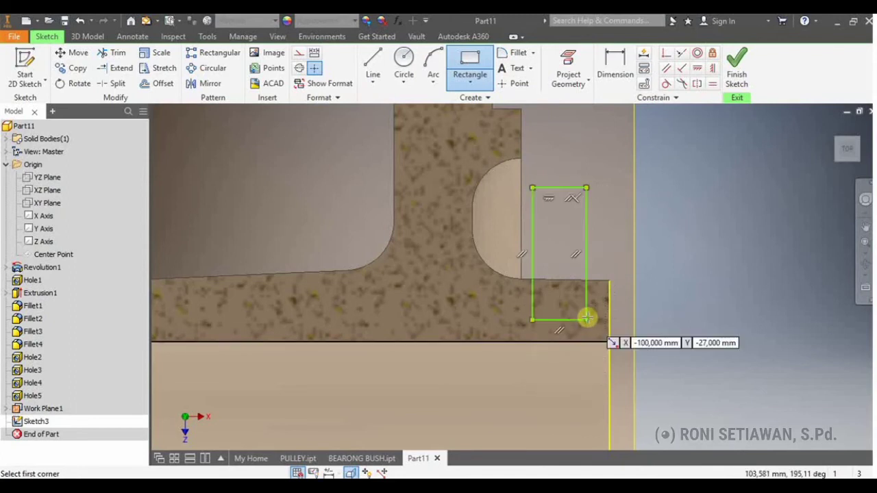
{"action": "scroll", "coordinate": [587, 317], "scroll_direction": "up", "scroll_amount": 2}
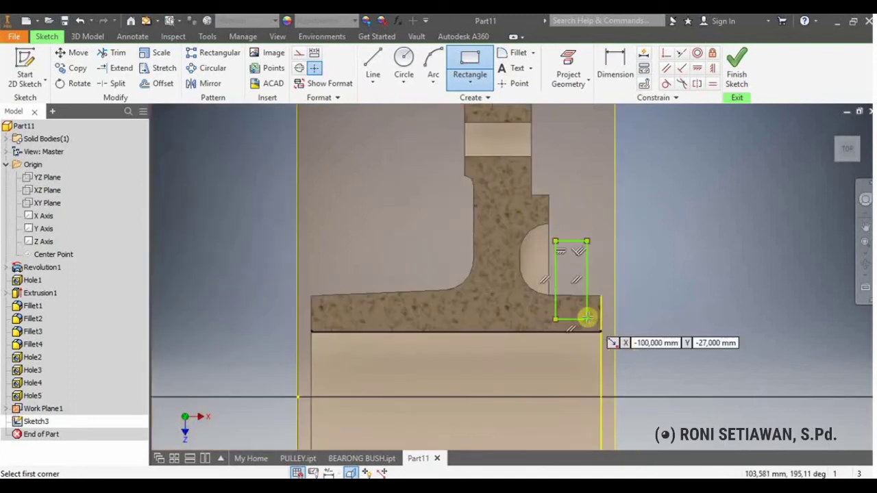
Dimension the rectangle's width as 22/2 mm
{"action": "left_click", "coordinate": [626, 82]}
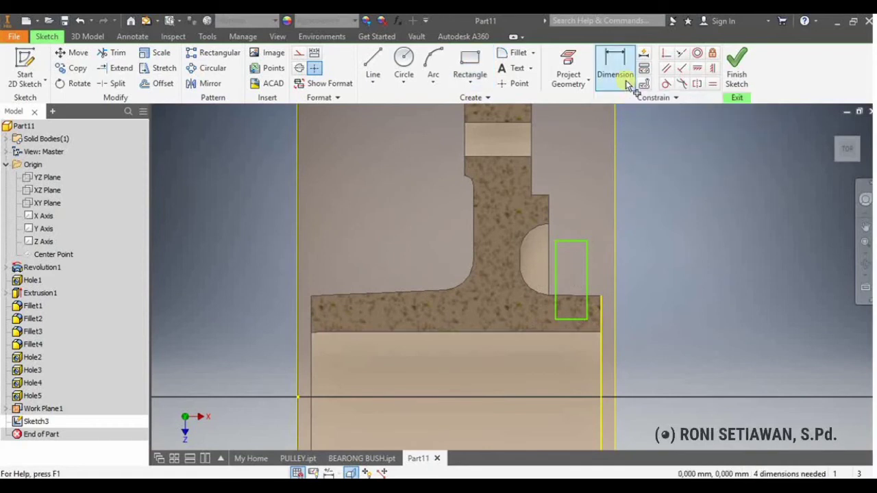
{"action": "left_click", "coordinate": [572, 239]}
{"action": "left_click", "coordinate": [574, 218]}
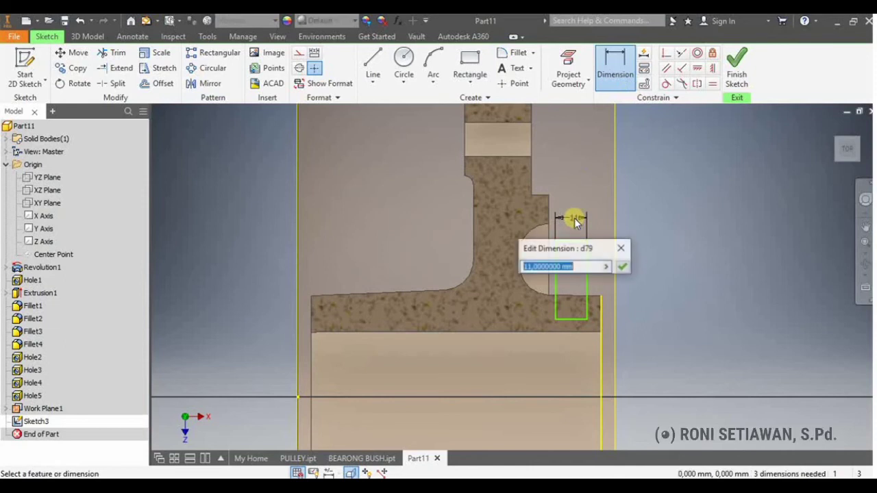
{"action": "type", "text": "22/2"}
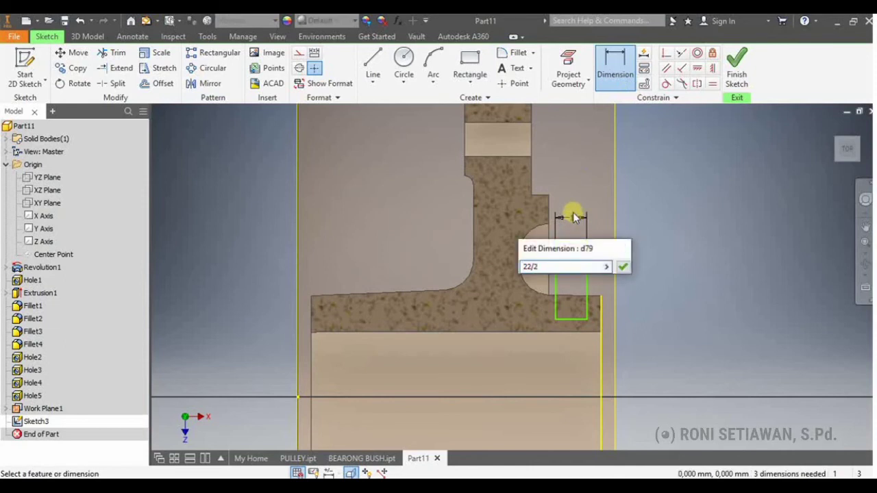
{"action": "key", "text": "Return"}
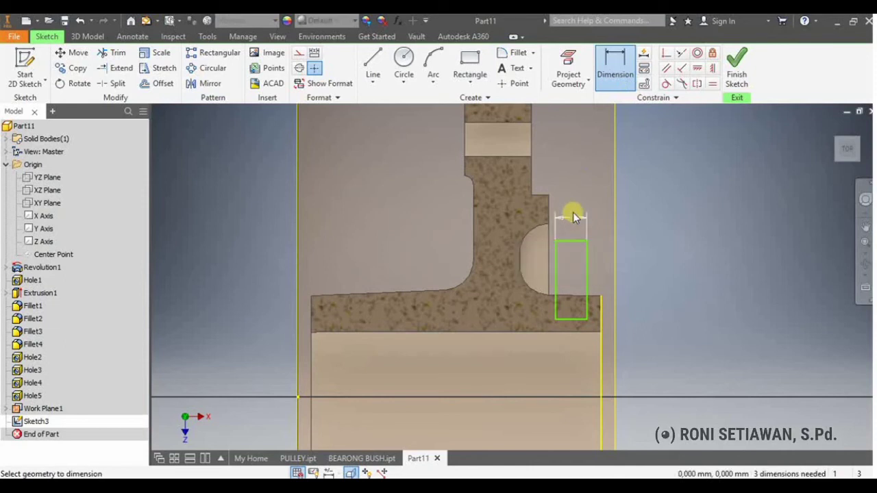
Set the distance between the hub's end face and the rectangle's nearest vertical side to 6 mm
{"action": "left_click", "coordinate": [601, 303]}
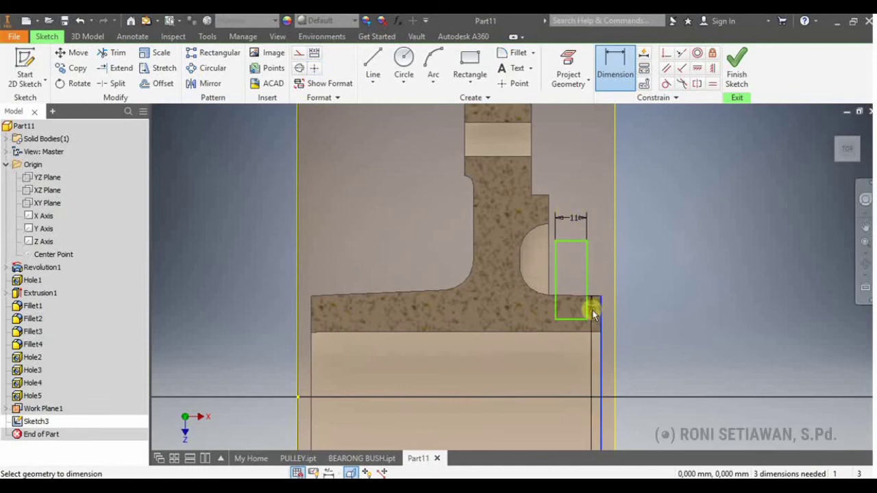
{"action": "left_click", "coordinate": [587, 307]}
{"action": "left_click", "coordinate": [593, 267]}
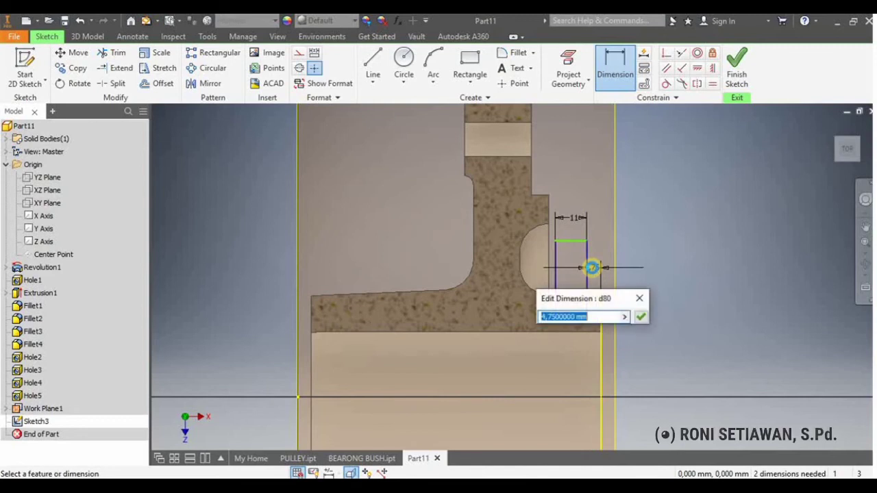
{"action": "type", "text": "6"}
{"action": "key", "text": "Return"}
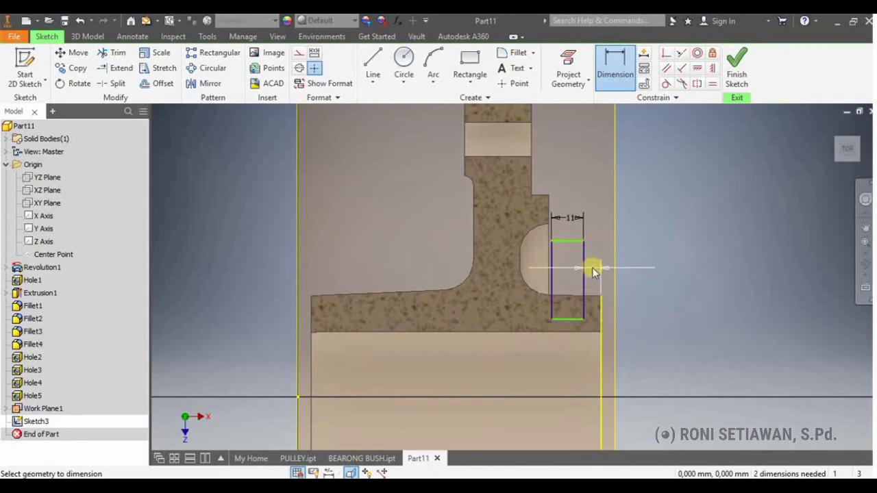
Dimension the rectangle's lower edge 28 mm from the origin point on the hub's axis
{"action": "left_click", "coordinate": [569, 319]}
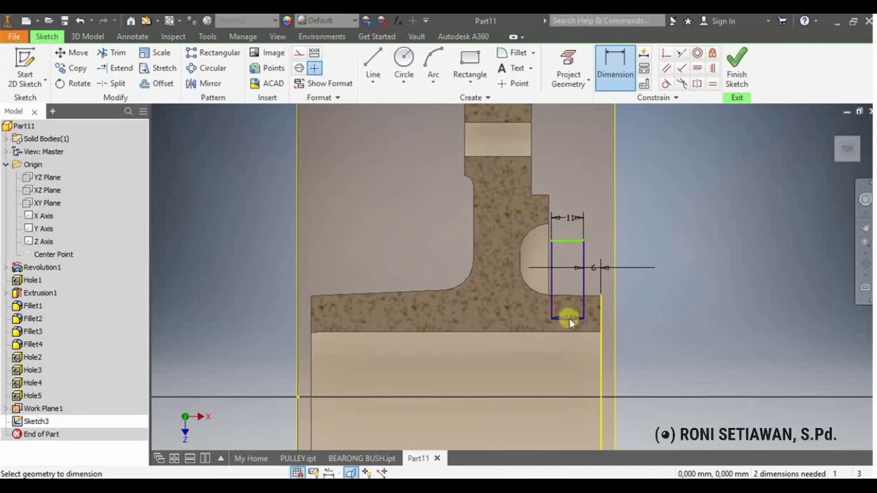
{"action": "left_click", "coordinate": [296, 400]}
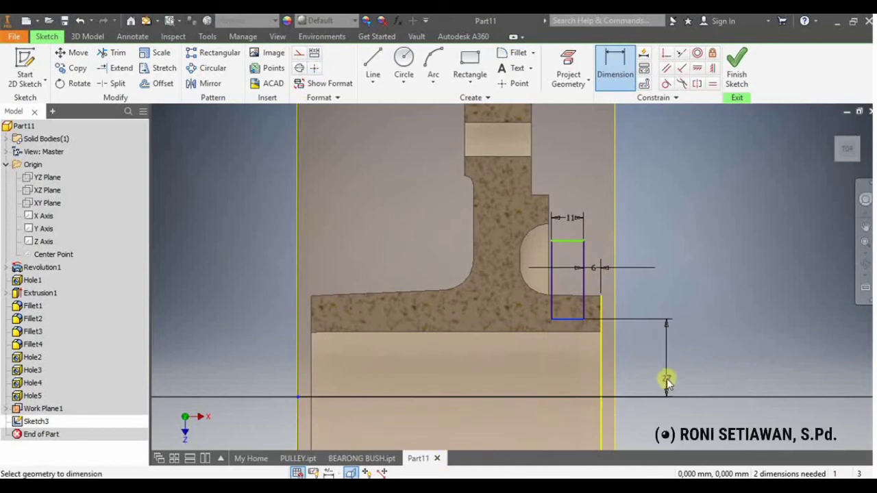
{"action": "left_click", "coordinate": [666, 382]}
{"action": "type", "text": "28"}
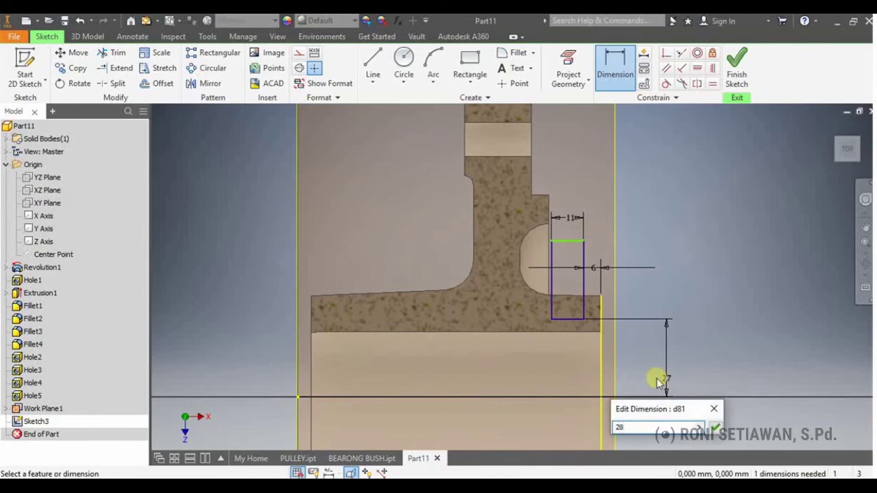
{"action": "key", "text": "Return"}
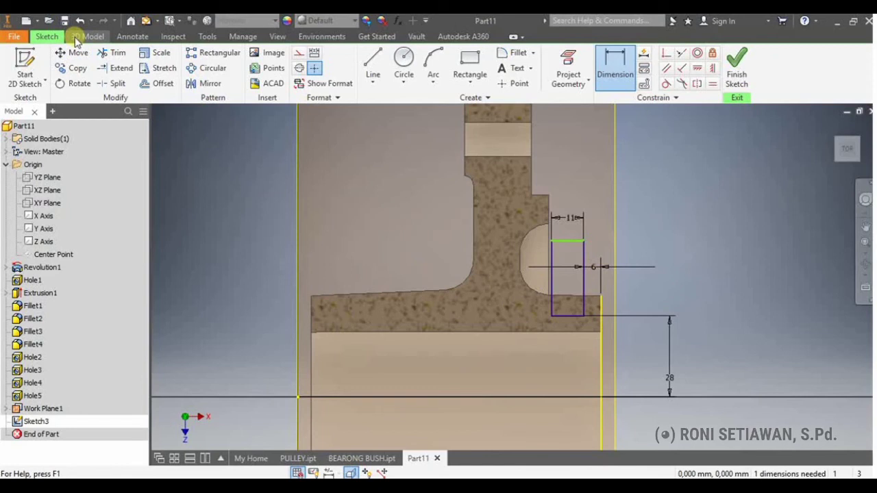
Revolve the rectangle as a full cut about its vertical side nearest the recess to cut a round pocket into the hub wall
{"action": "left_click", "coordinate": [88, 37]}
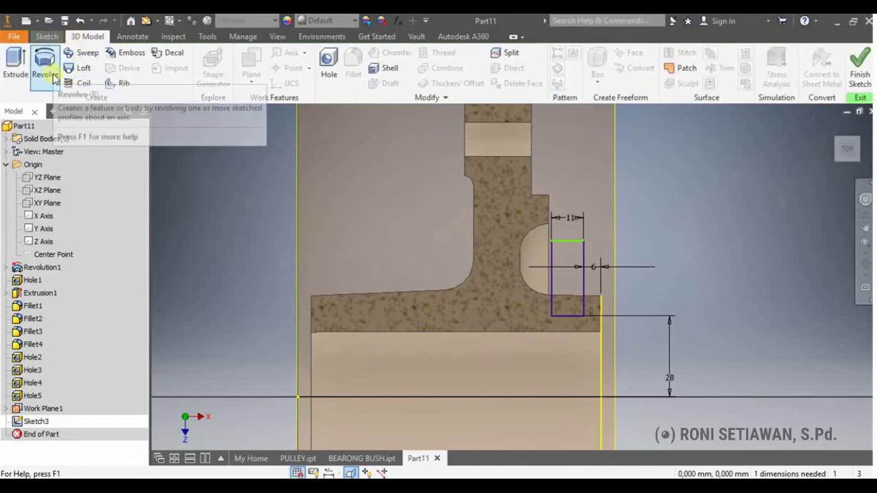
{"action": "left_click", "coordinate": [45, 69]}
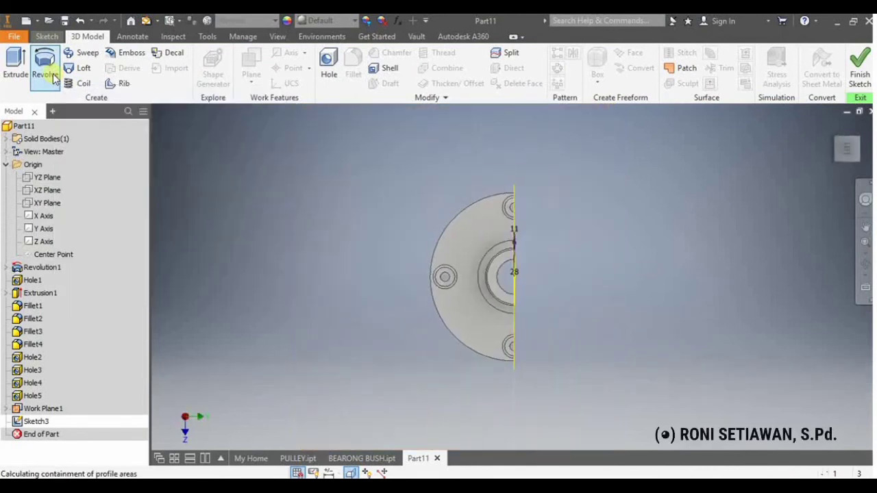
{"action": "left_click", "coordinate": [864, 264]}
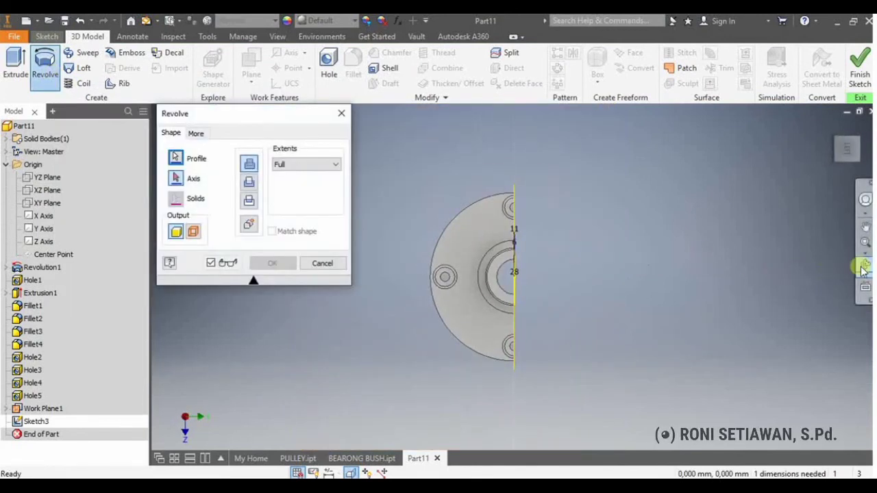
{"action": "left_click_drag", "start_coordinate": [597, 293], "coordinate": [542, 241]}
{"action": "scroll", "coordinate": [543, 241], "scroll_direction": "down", "scroll_amount": 5}
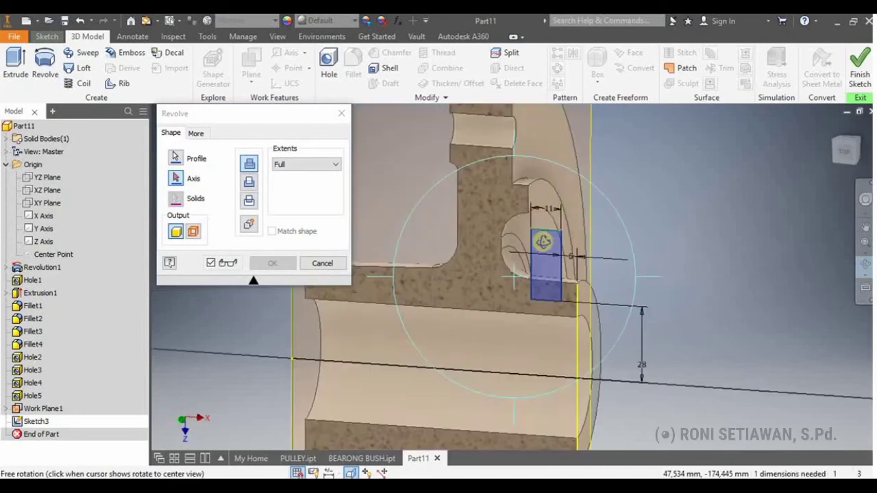
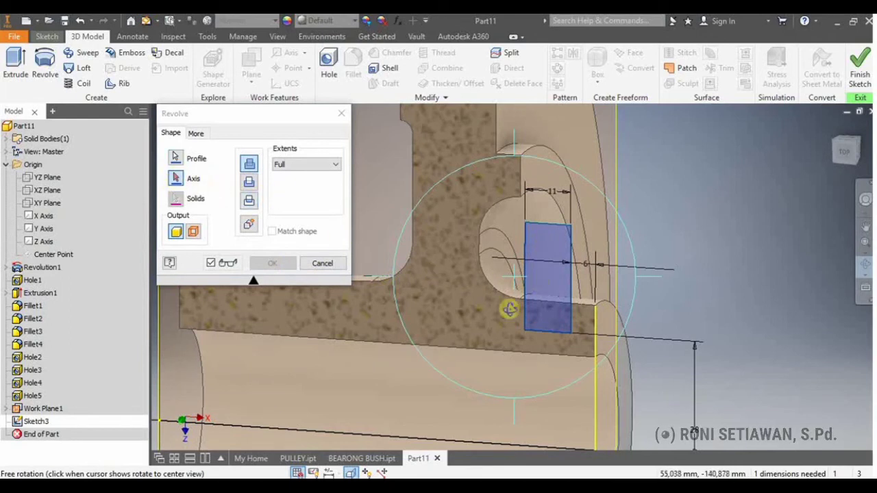
{"action": "left_click", "coordinate": [176, 179]}
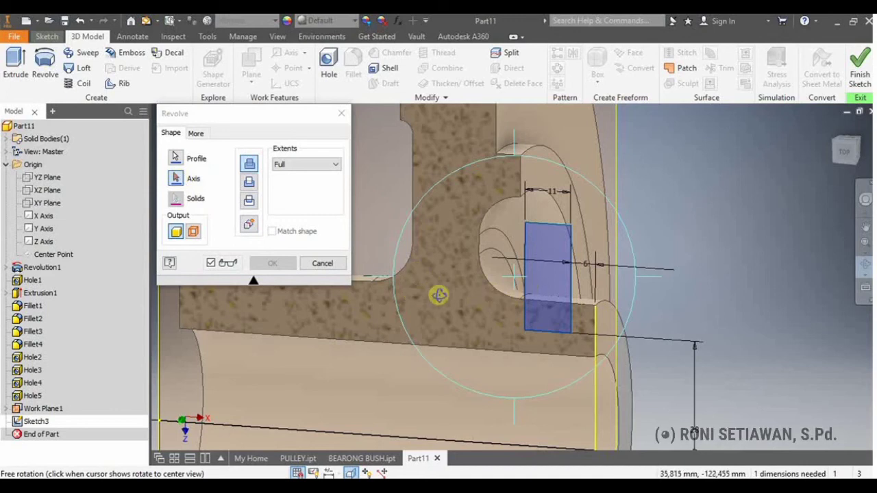
{"action": "key", "text": "Escape"}
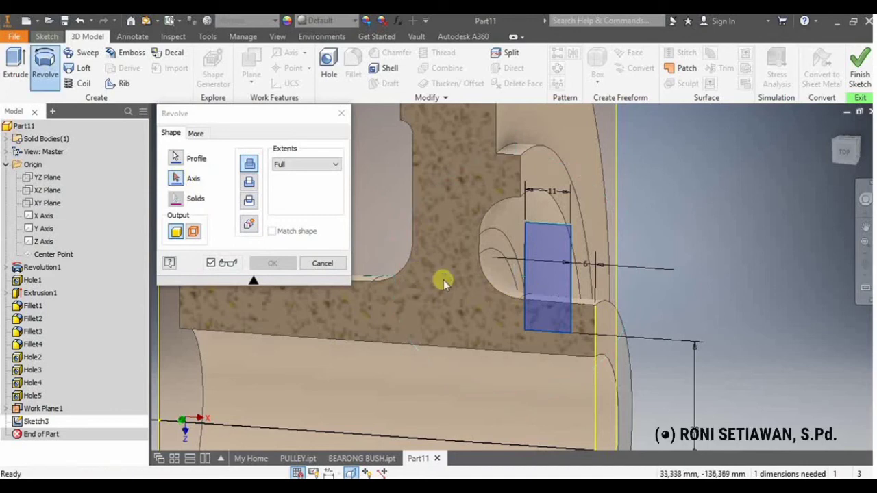
{"action": "left_click", "coordinate": [525, 283]}
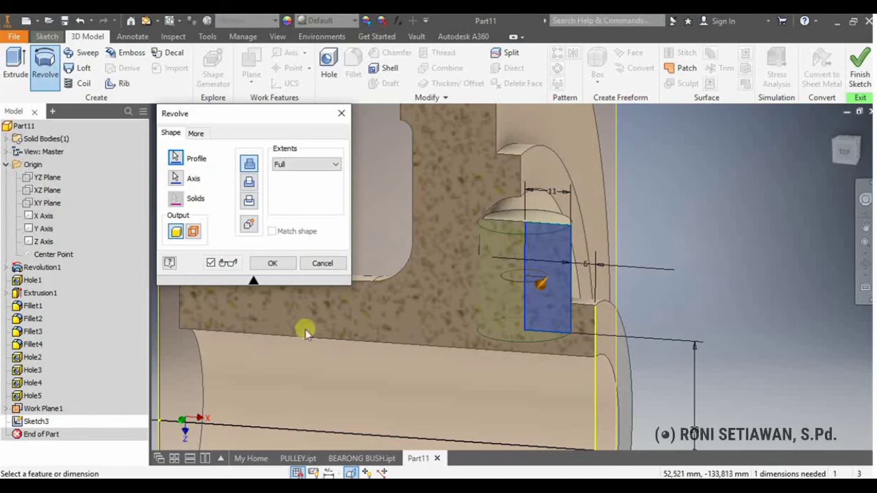
{"action": "left_click", "coordinate": [248, 183]}
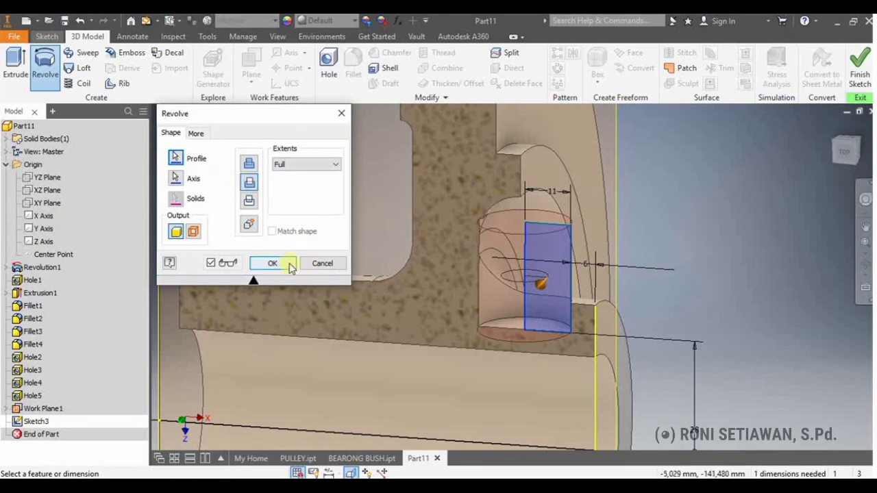
{"action": "left_click", "coordinate": [272, 263]}
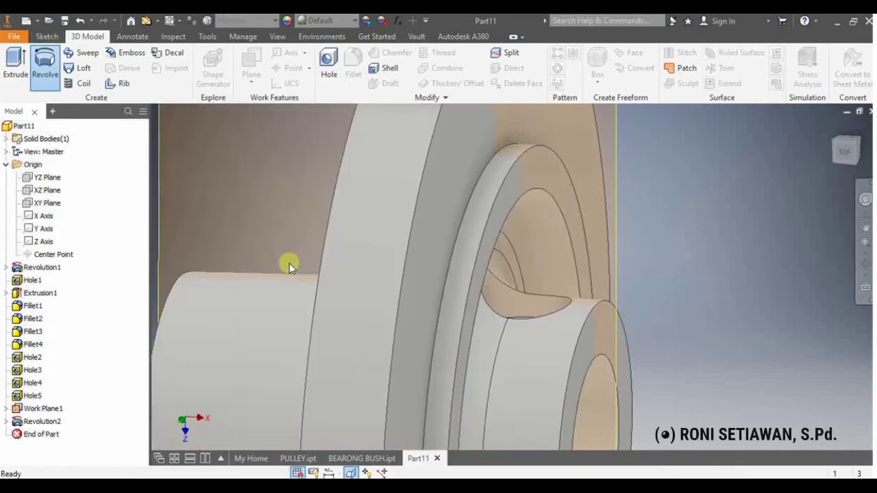
Edit the revolved cut's sketch, lower the rectangle's upper edge slightly to shorten the profile, and finish the sketch
{"action": "left_click", "coordinate": [864, 265]}
{"action": "left_click_drag", "start_coordinate": [606, 321], "coordinate": [522, 300]}
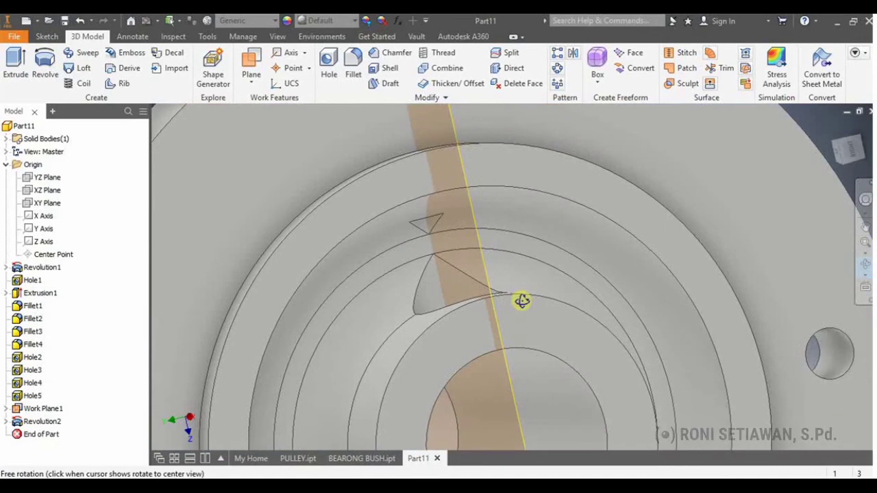
{"action": "left_click_drag", "start_coordinate": [525, 299], "coordinate": [530, 270]}
{"action": "key", "text": "Escape"}
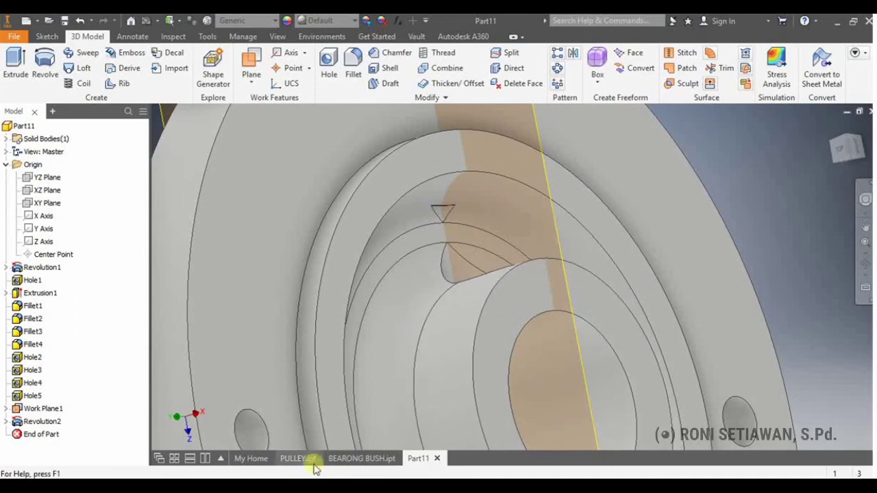
{"action": "left_click", "coordinate": [6, 422]}
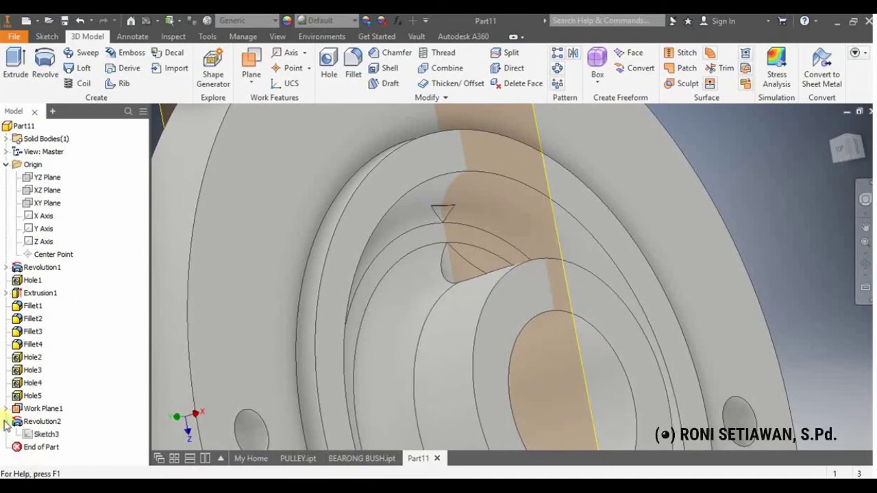
{"action": "left_click", "coordinate": [28, 437]}
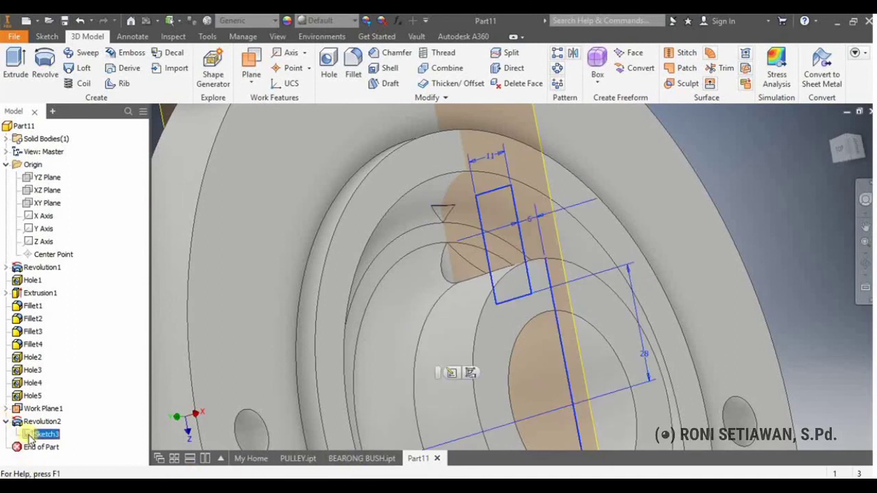
{"action": "right_click", "coordinate": [30, 438]}
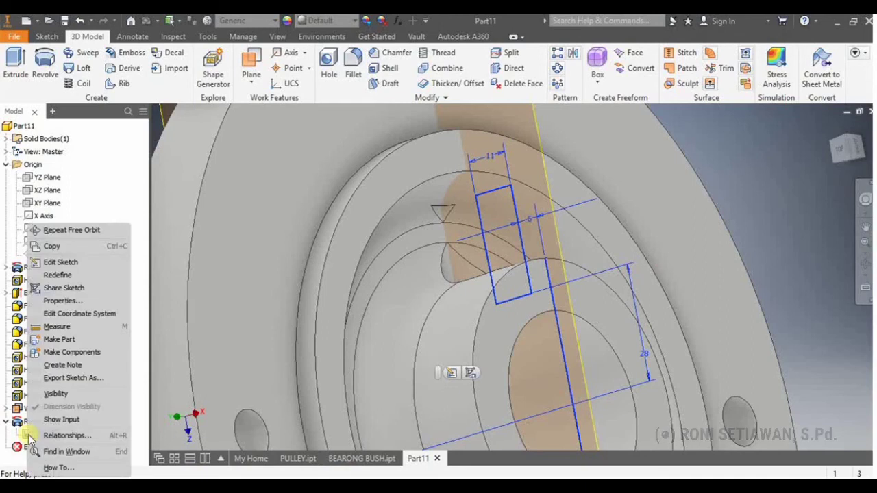
{"action": "left_click", "coordinate": [75, 268]}
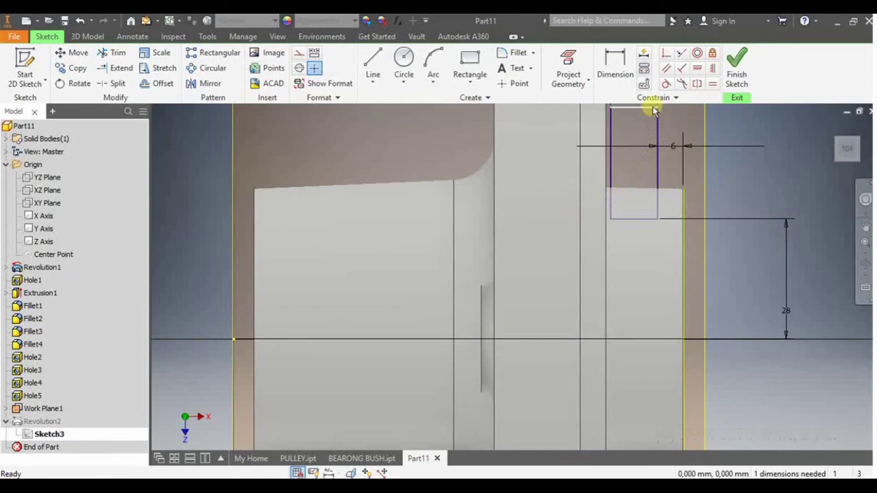
{"action": "left_click_drag", "start_coordinate": [652, 110], "coordinate": [651, 127]}
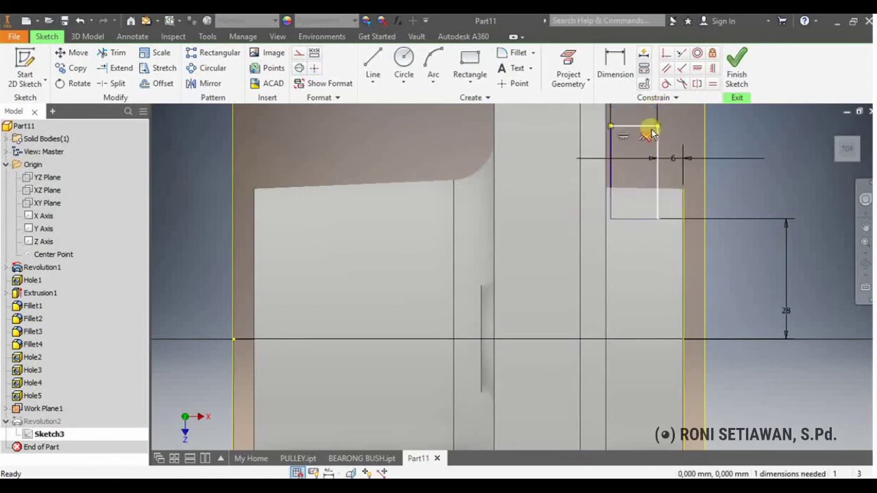
{"action": "left_click", "coordinate": [738, 68]}
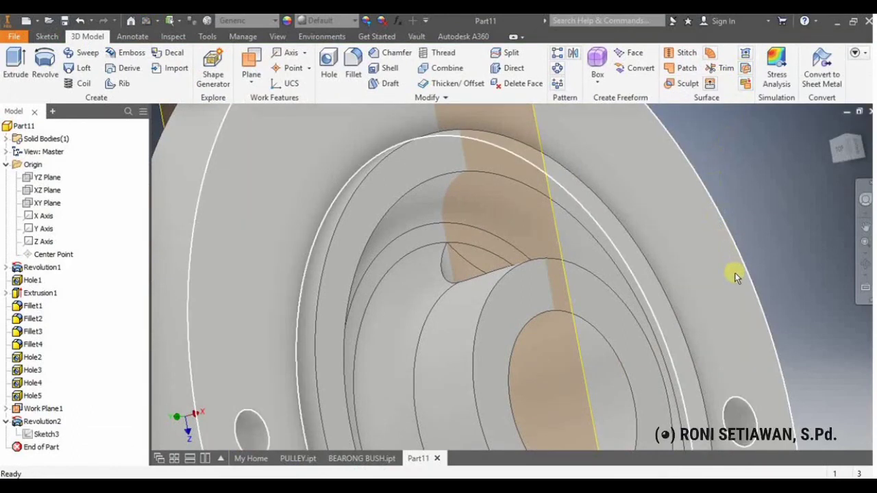
{"action": "scroll", "coordinate": [754, 293], "scroll_direction": "down", "scroll_amount": 5}
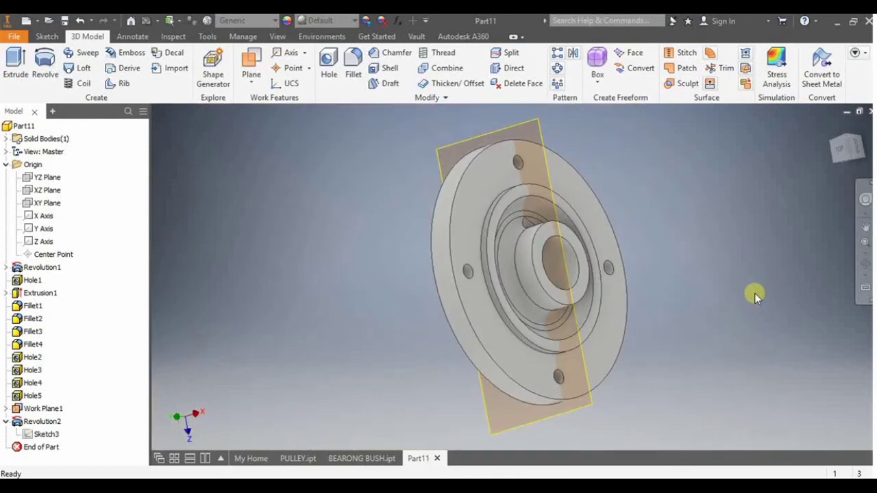
Start a new sketch on the visible work plane and slice the graphics to show the hub's cross-section
{"action": "left_click", "coordinate": [535, 122]}
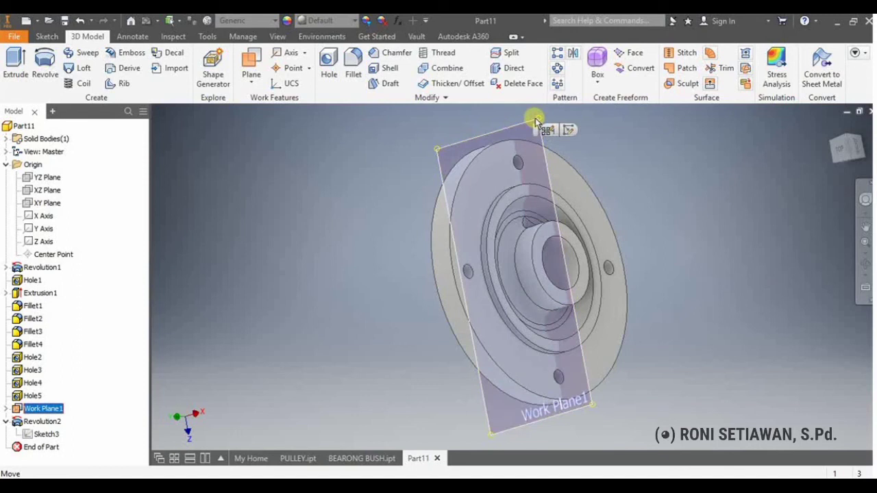
{"action": "left_click", "coordinate": [569, 129]}
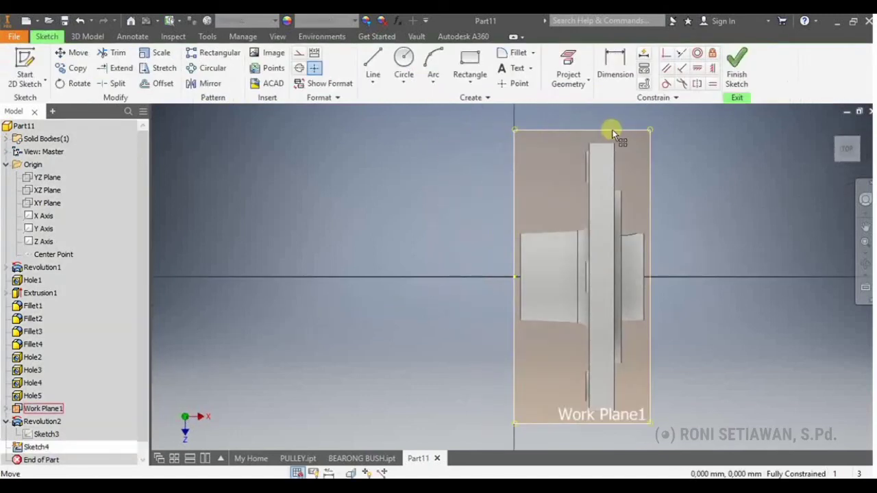
{"action": "right_click", "coordinate": [612, 130]}
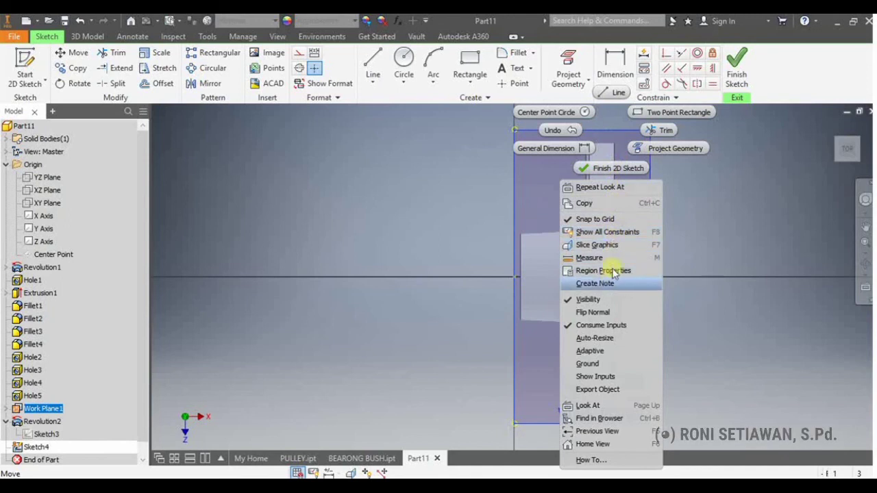
{"action": "left_click", "coordinate": [609, 245]}
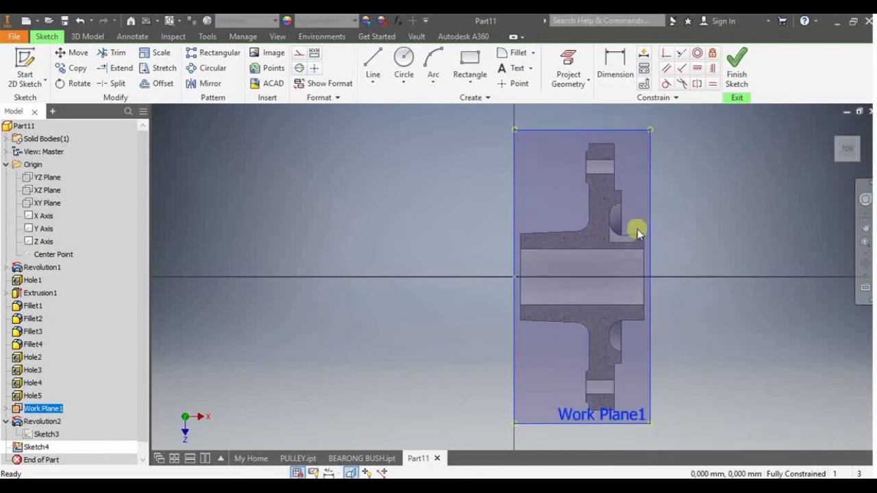
{"action": "scroll", "coordinate": [639, 229], "scroll_direction": "up", "scroll_amount": 2}
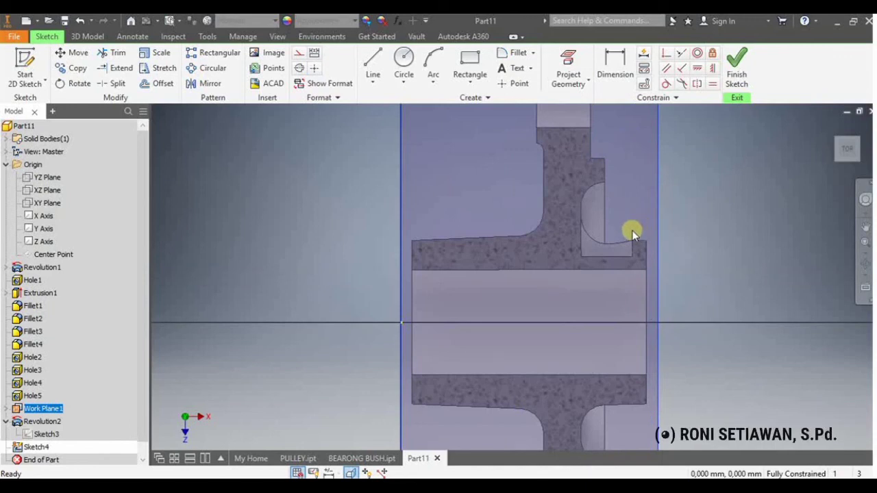
Sketch a narrow upright two-point rectangle about 6 mm wide, from inside the pocket through the hub wall into the bore
{"action": "left_click", "coordinate": [470, 63]}
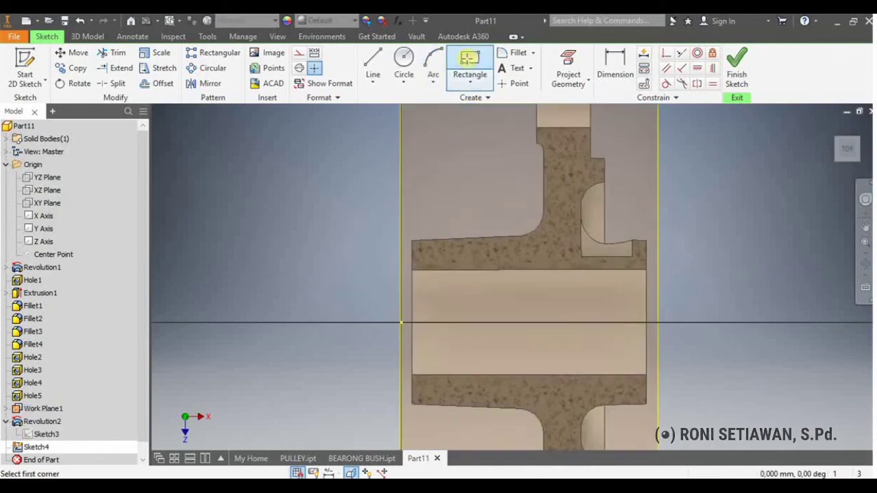
{"action": "left_click", "coordinate": [467, 82]}
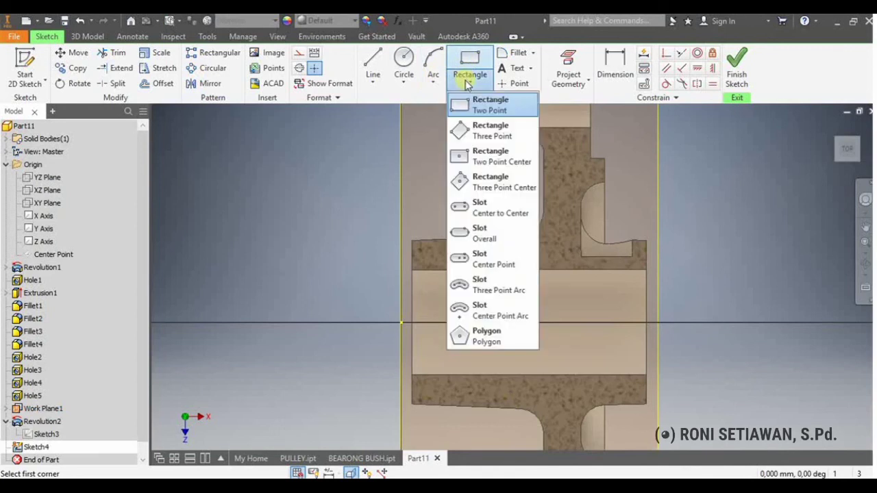
{"action": "left_click", "coordinate": [470, 116]}
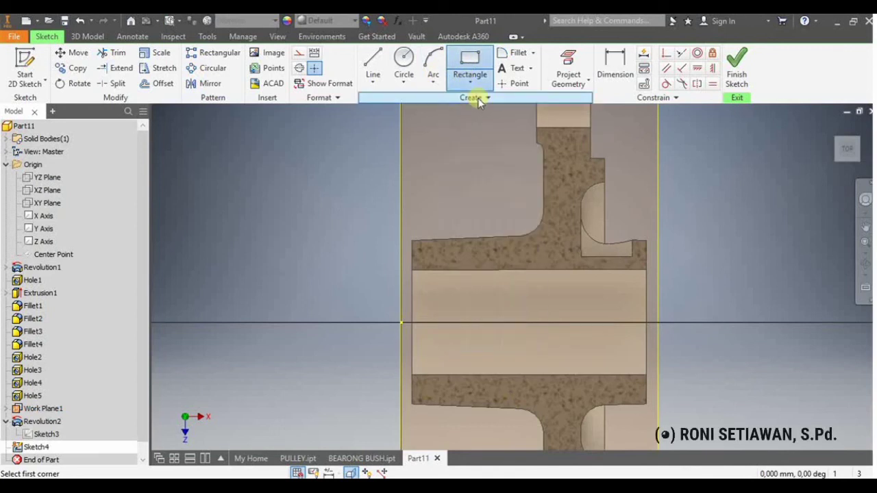
{"action": "left_click", "coordinate": [607, 251]}
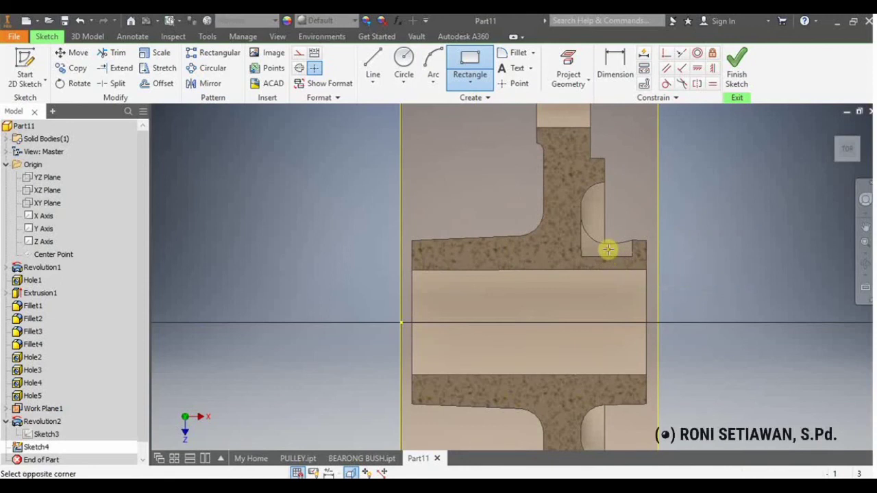
{"action": "left_click", "coordinate": [618, 285]}
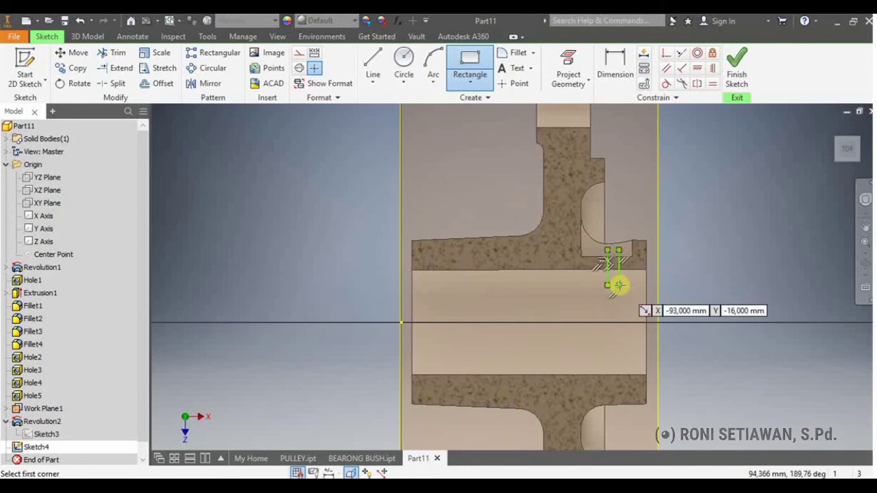
Set the distance between the hub's end face and the rectangle's nearest vertical side to 11 mm
{"action": "left_click", "coordinate": [605, 79]}
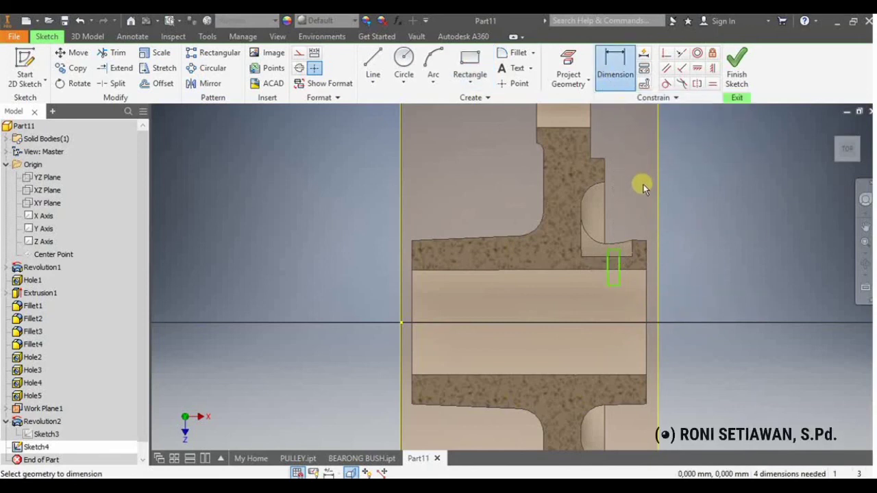
{"action": "left_click", "coordinate": [618, 279]}
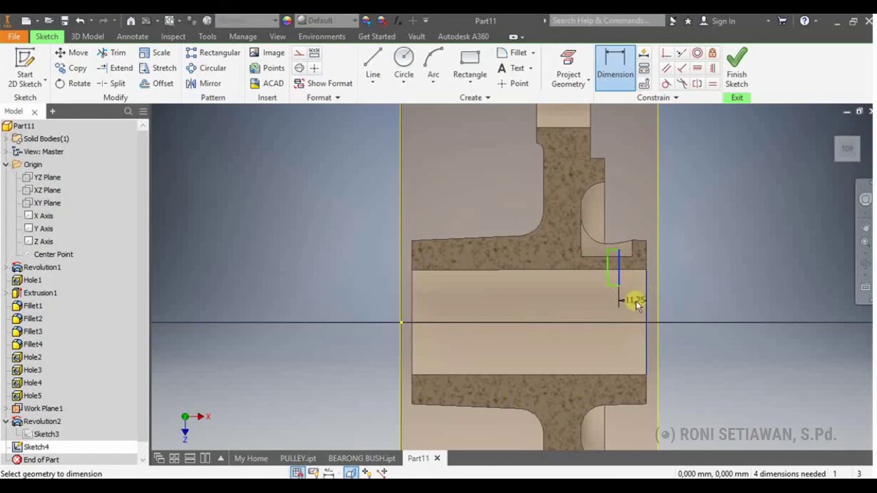
{"action": "left_click", "coordinate": [636, 314]}
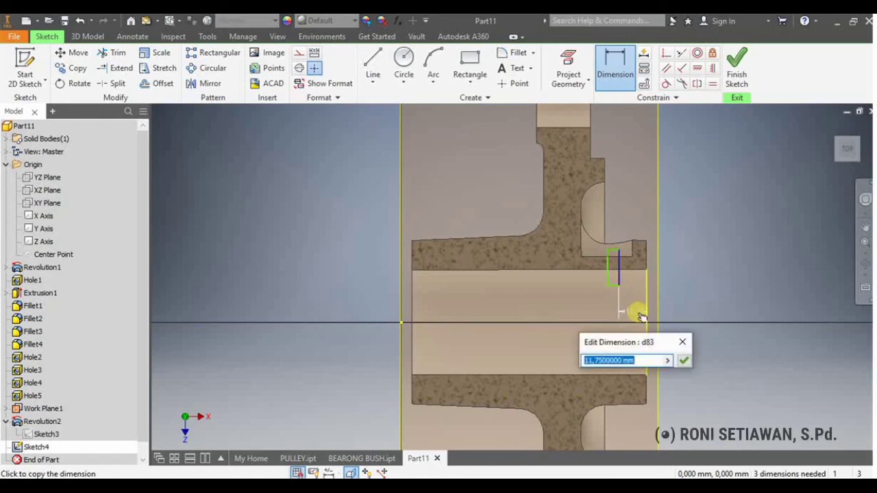
{"action": "type", "text": "11"}
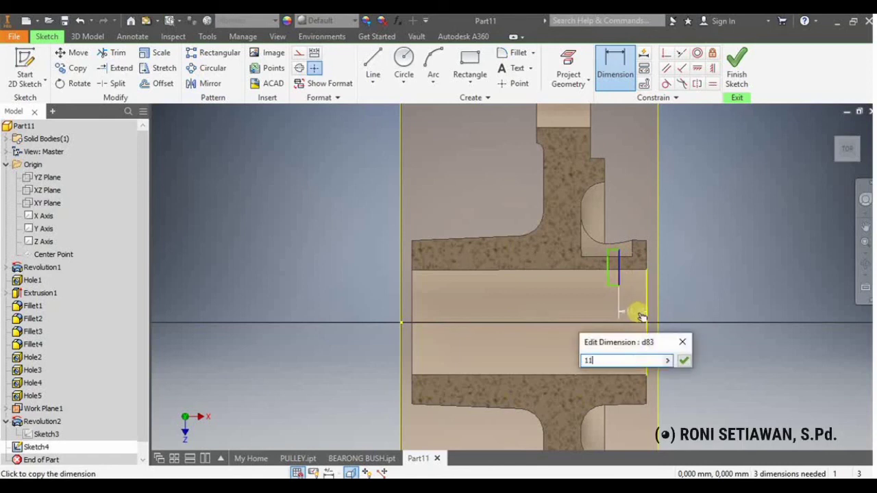
{"action": "key", "text": "Return"}
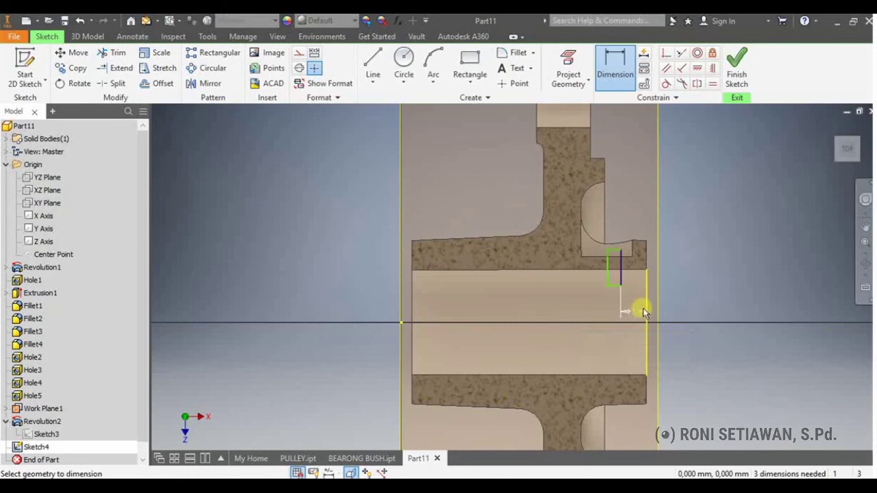
Dimension the narrow rectangle's upper edge to make its width 5 mm
{"action": "left_click", "coordinate": [613, 255]}
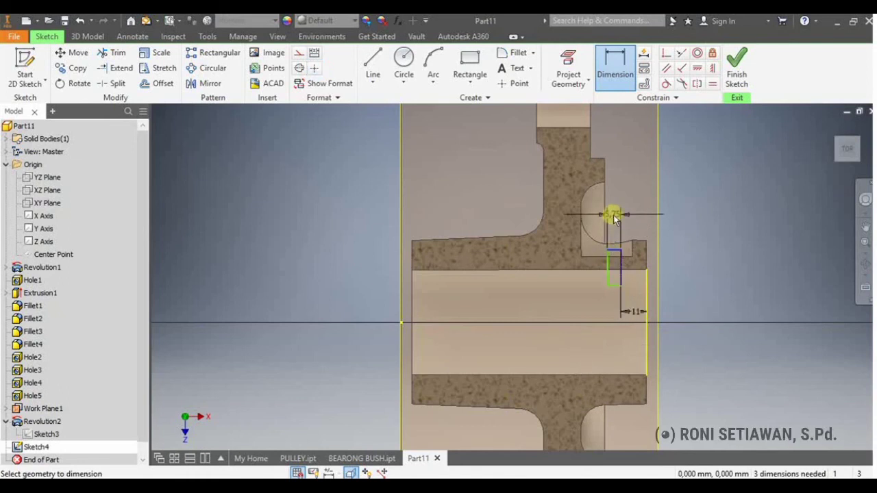
{"action": "left_click", "coordinate": [613, 215]}
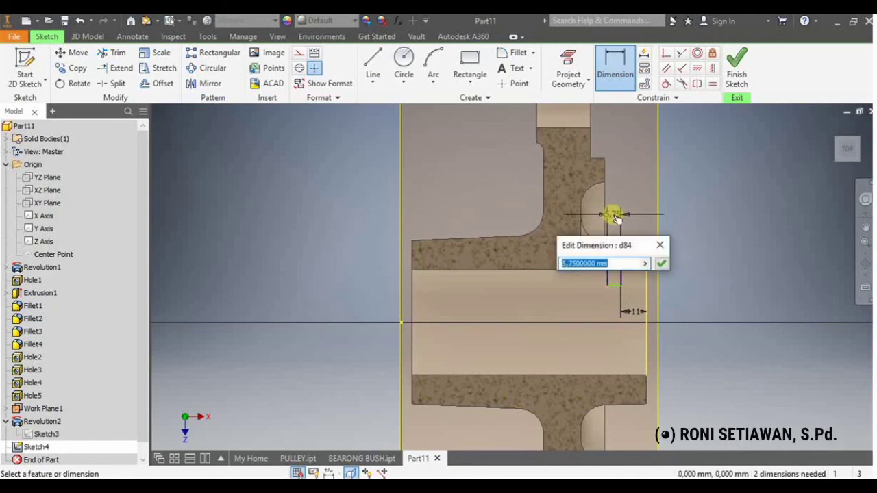
{"action": "type", "text": "5"}
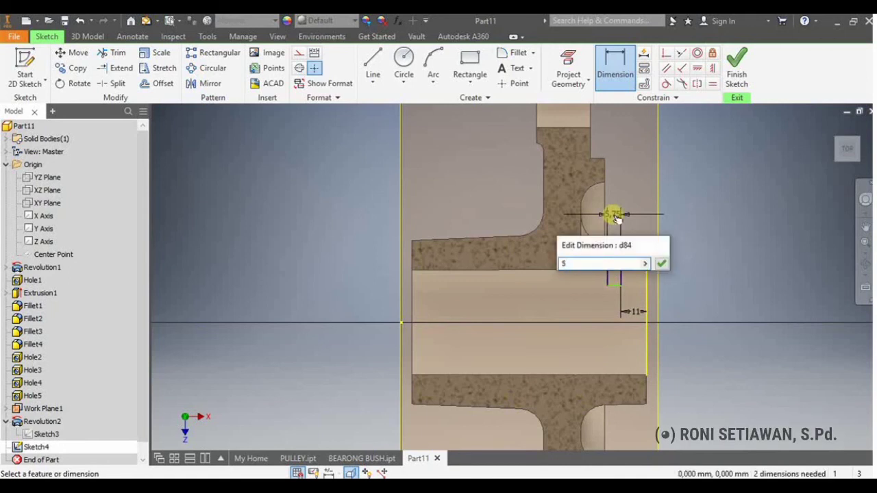
{"action": "key", "text": "Return"}
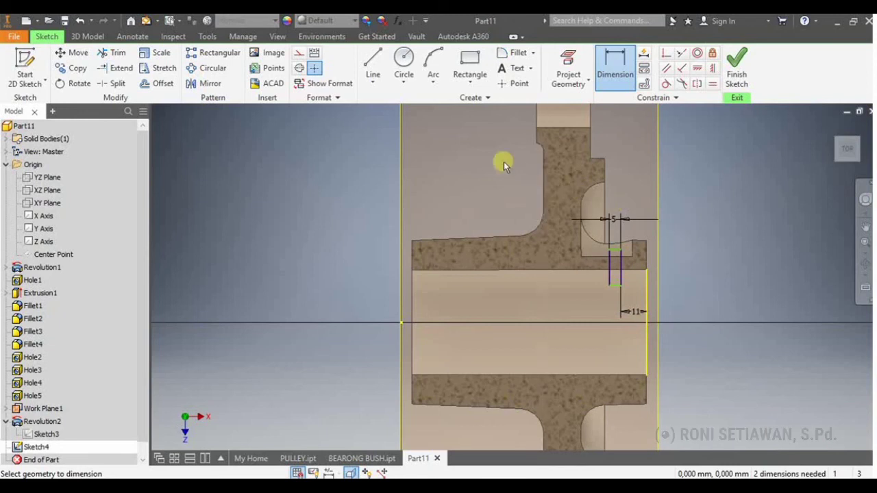
Revolve the narrow rectangle as a full cut about one of its vertical sides to make a round hole from pocket to bore
{"action": "left_click", "coordinate": [88, 36]}
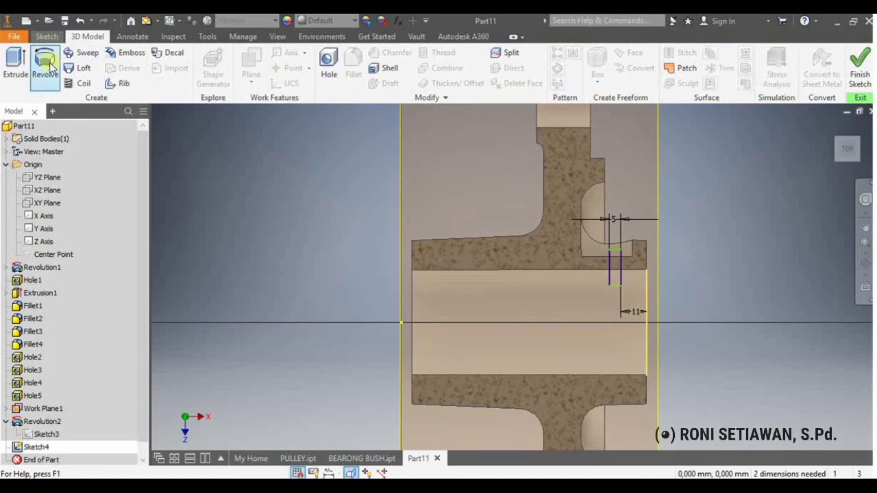
{"action": "left_click", "coordinate": [50, 63]}
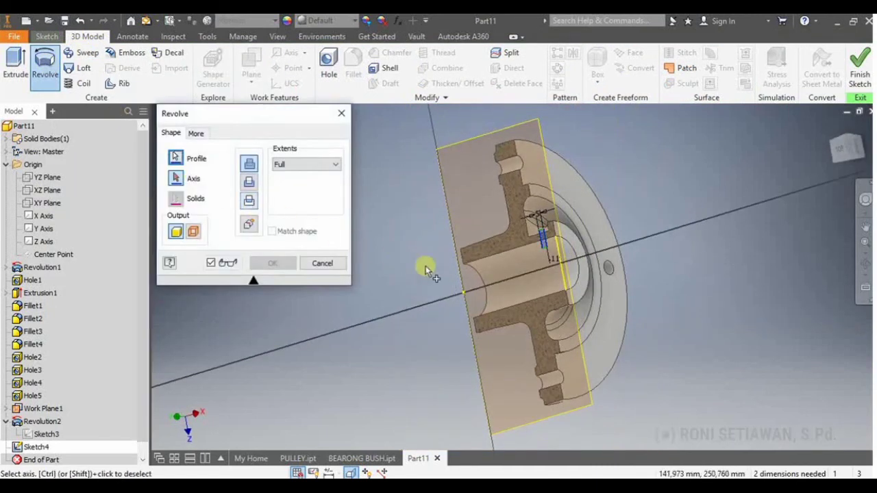
{"action": "left_click", "coordinate": [546, 236]}
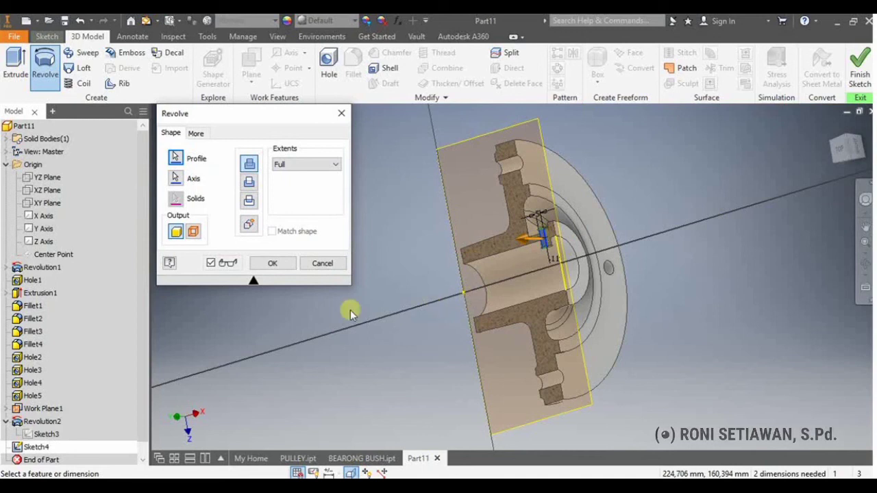
{"action": "left_click", "coordinate": [248, 182]}
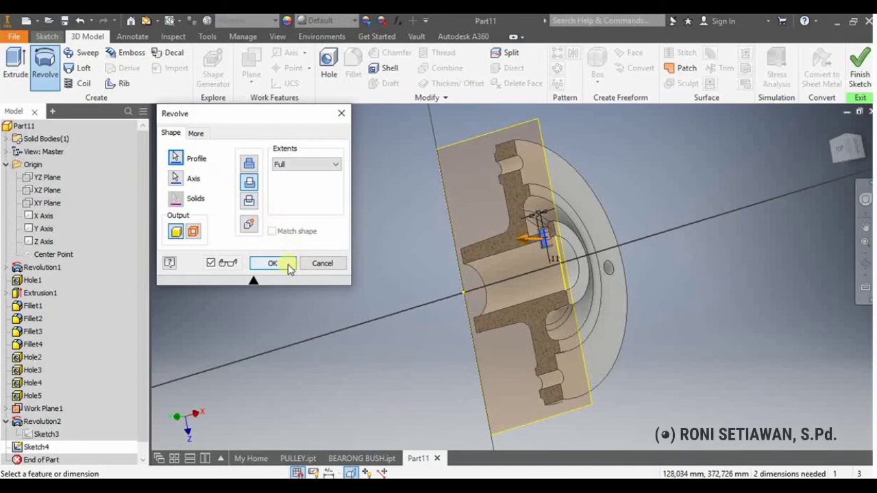
{"action": "left_click", "coordinate": [273, 264]}
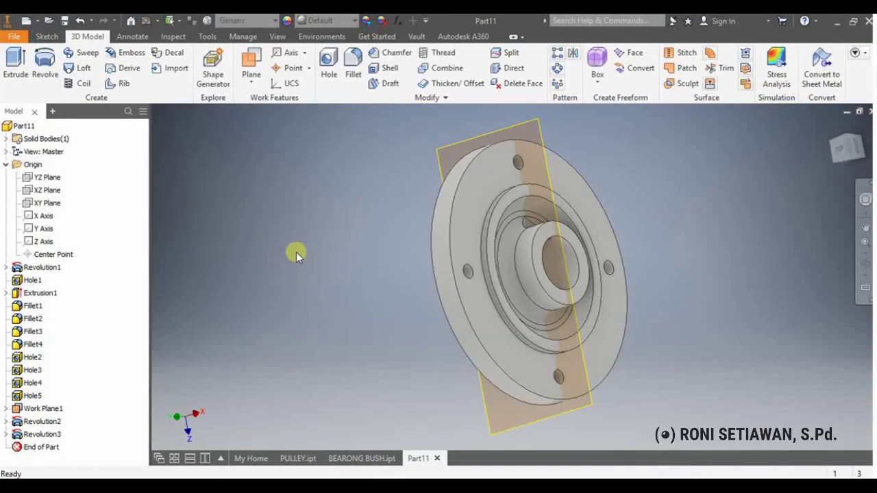
Turn off the visibility of the work plane that passes through the hub
{"action": "left_click", "coordinate": [864, 267]}
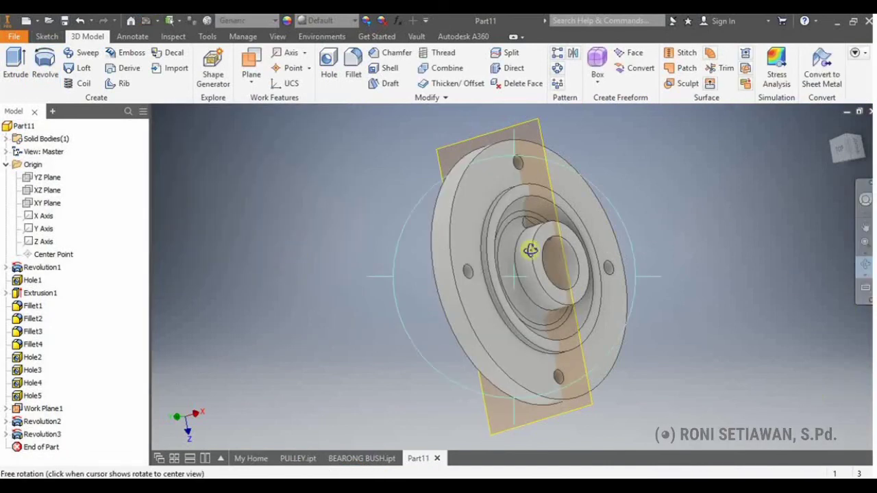
{"action": "left_click_drag", "start_coordinate": [530, 248], "coordinate": [471, 142]}
{"action": "key", "text": "Escape"}
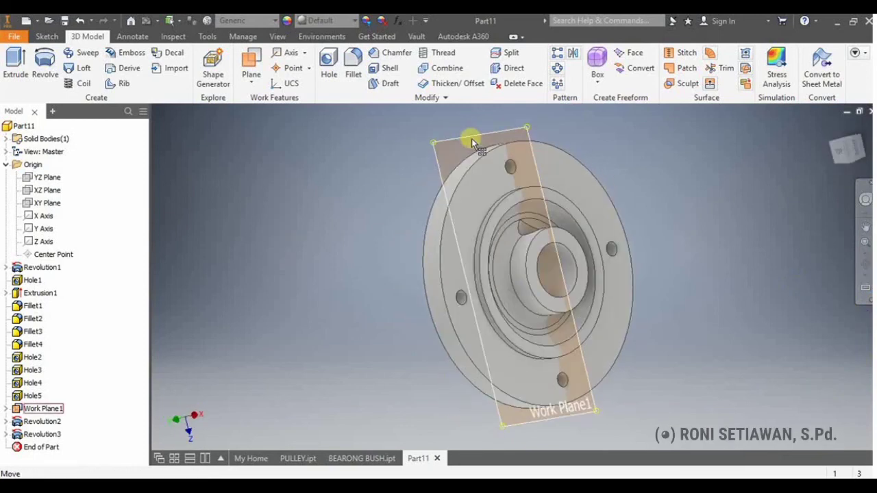
{"action": "left_click", "coordinate": [471, 138]}
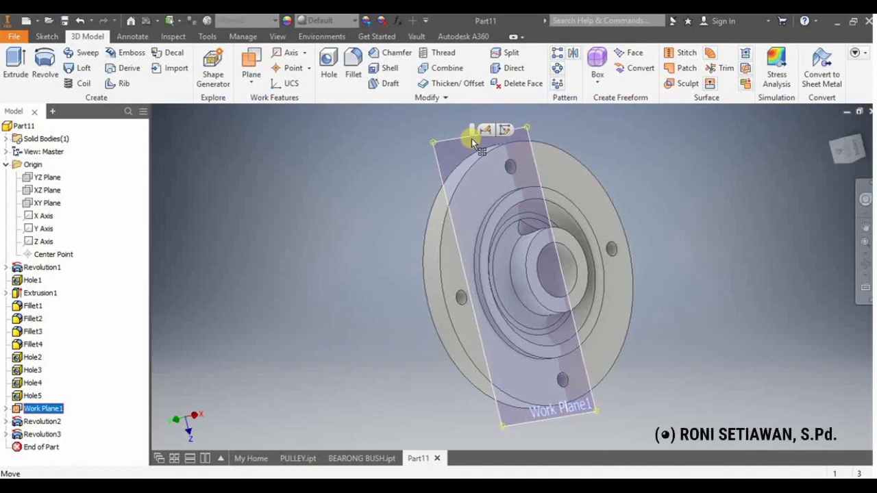
{"action": "right_click", "coordinate": [471, 138]}
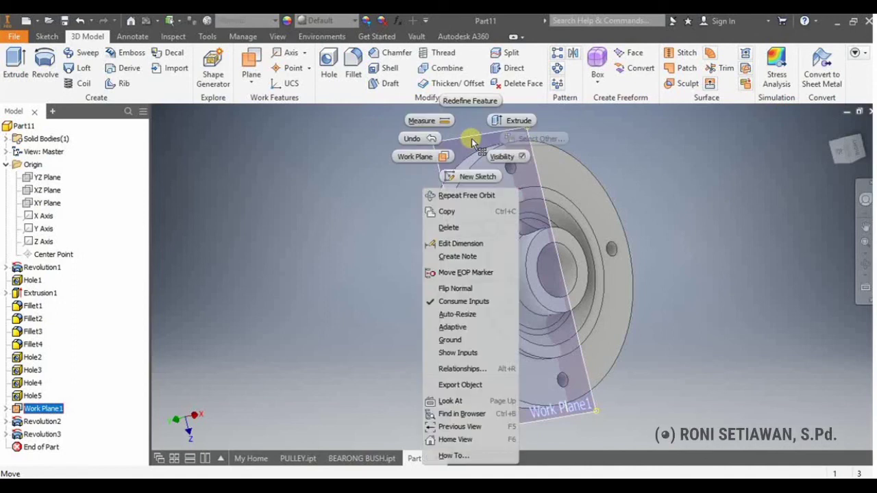
{"action": "left_click", "coordinate": [503, 158]}
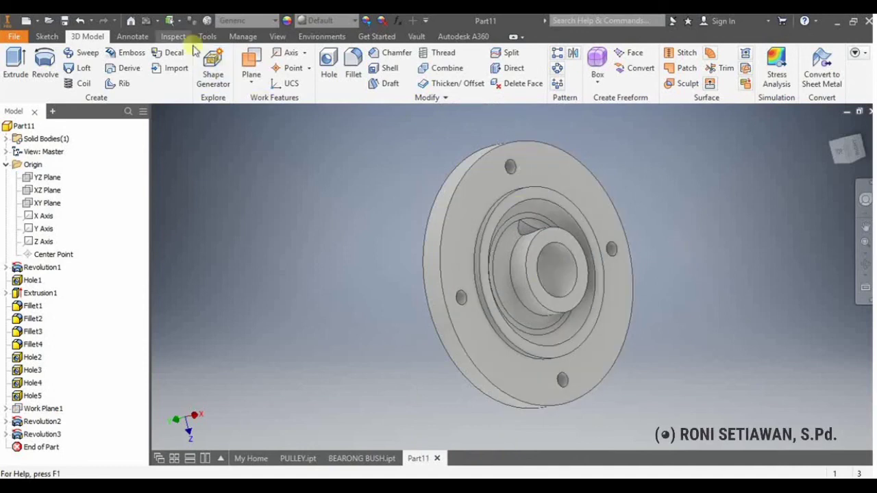
Assign the Silver material from the Inventor Material Library to the hub
{"action": "left_click", "coordinate": [256, 22]}
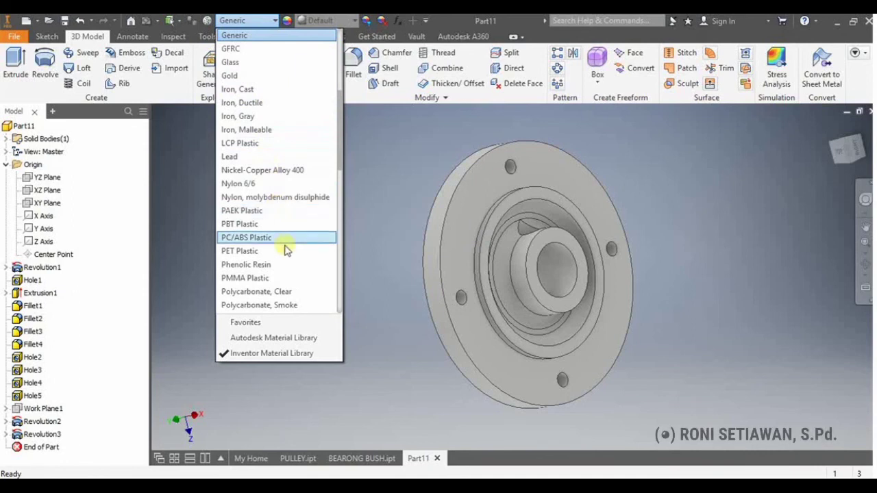
{"action": "scroll", "coordinate": [282, 281], "scroll_direction": "down", "scroll_amount": 5}
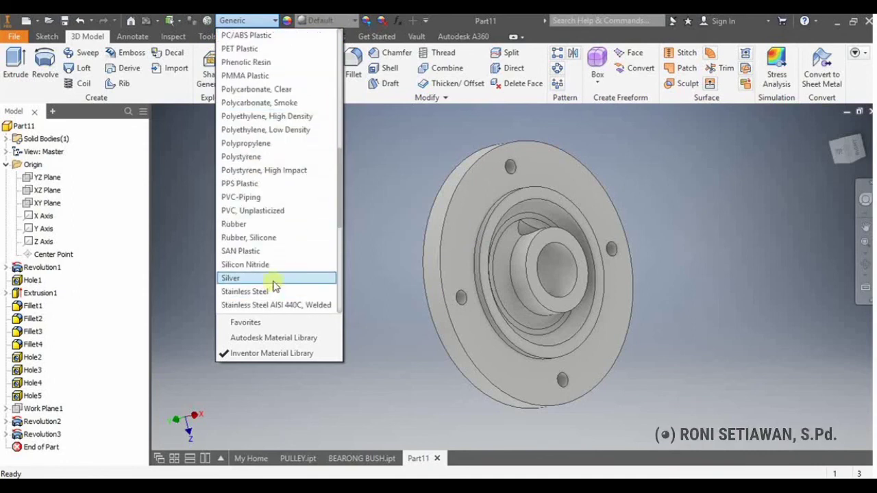
{"action": "left_click", "coordinate": [274, 281]}
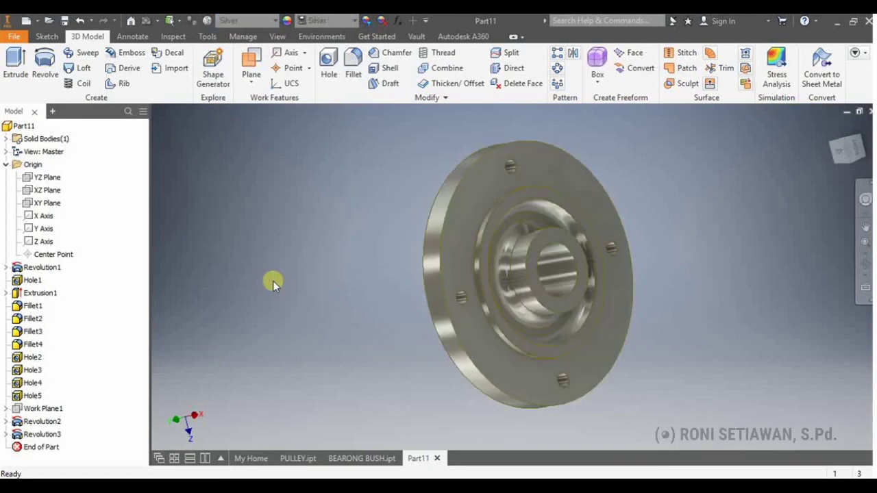
Change the hub's material to Iron, Gray from the Inventor Material Library
{"action": "left_click", "coordinate": [864, 264]}
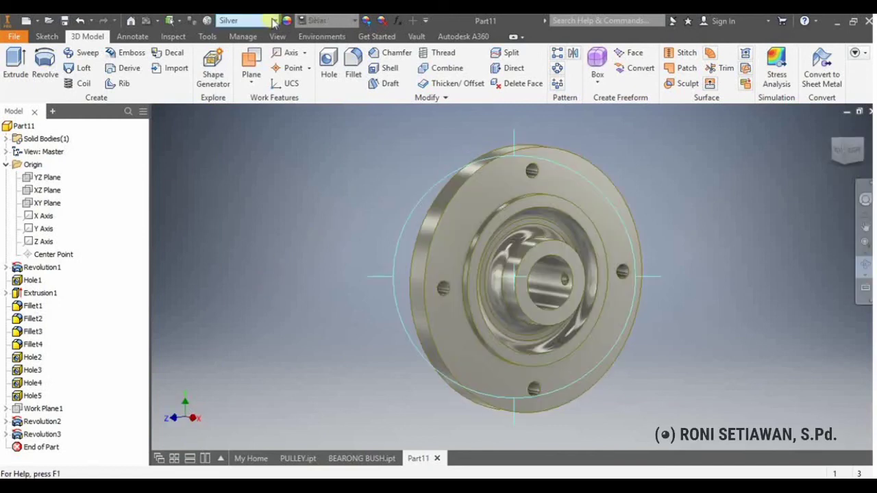
{"action": "left_click", "coordinate": [273, 22]}
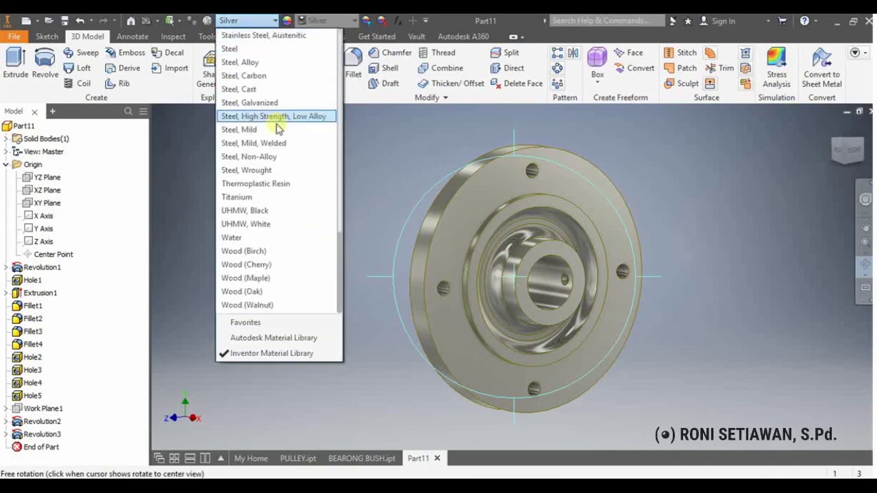
{"action": "scroll", "coordinate": [278, 129], "scroll_direction": "up", "scroll_amount": 12}
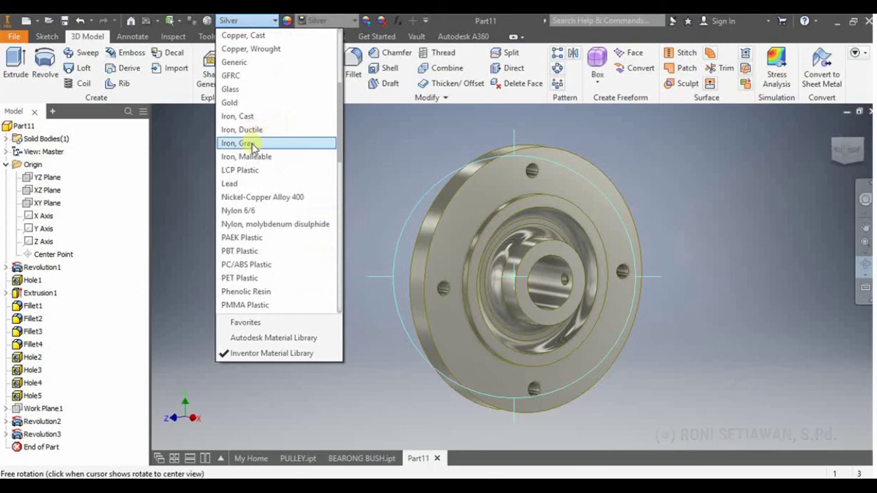
{"action": "left_click", "coordinate": [249, 144]}
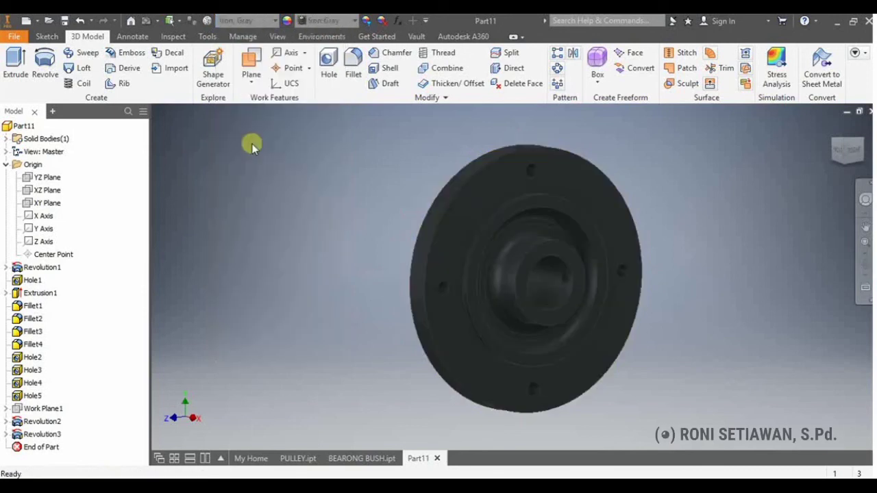
Save the part as an Inventor part file named HOUSHING in the DIKLAT DARING 2020 folder
{"action": "left_click", "coordinate": [24, 40]}
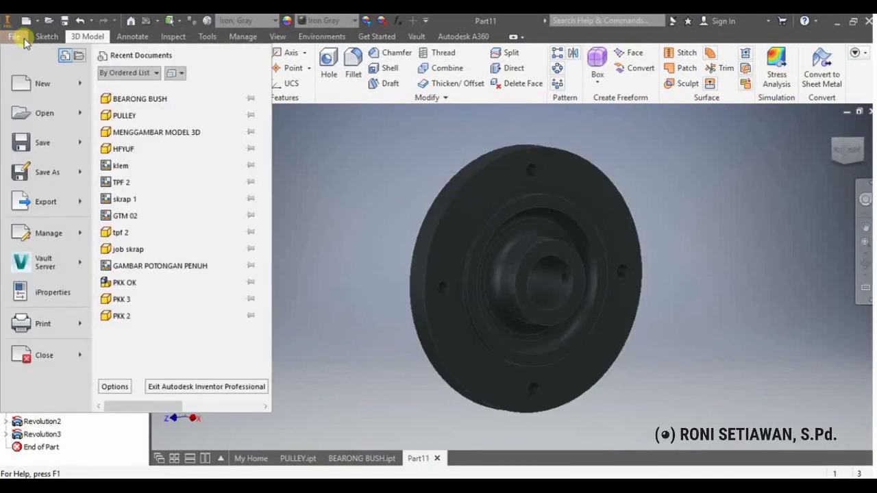
{"action": "left_click", "coordinate": [47, 170]}
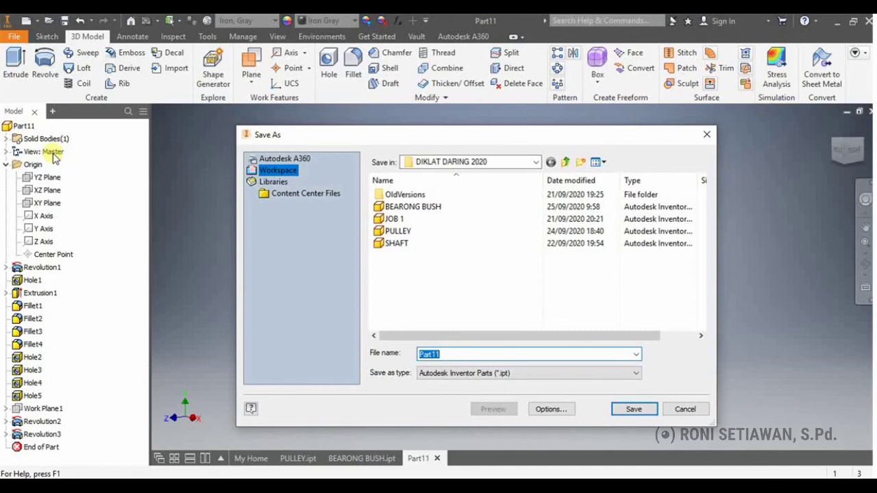
{"action": "type", "text": "HO"}
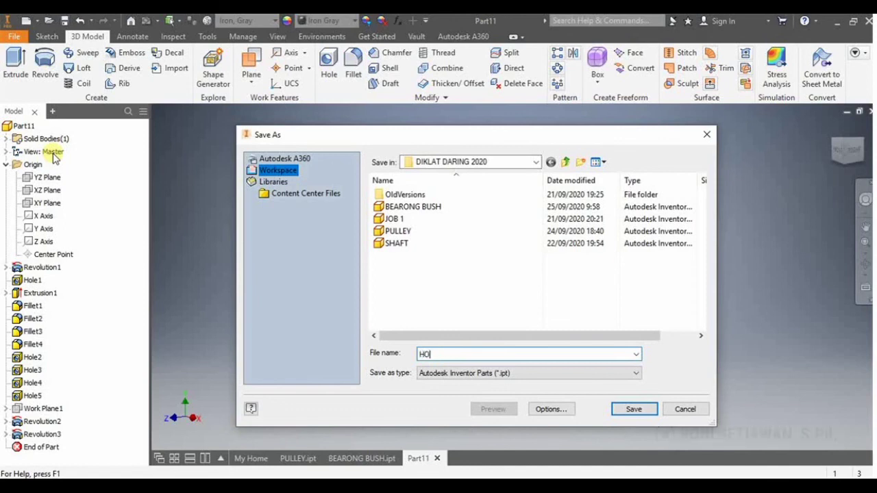
{"action": "type", "text": "USIING"}
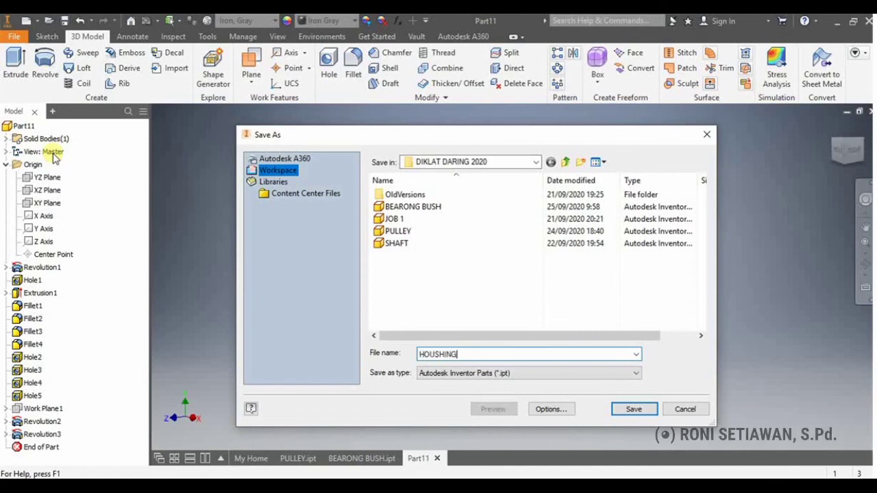
{"action": "left_click", "coordinate": [630, 411]}
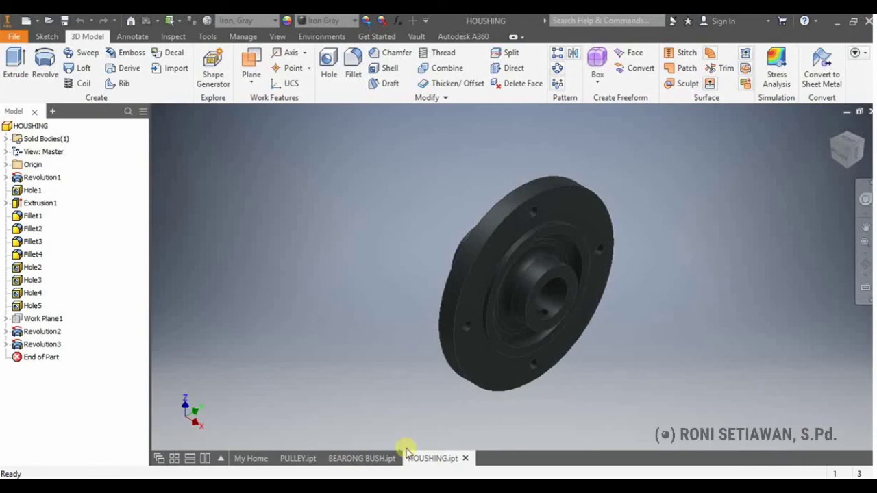
{"action": "left_click", "coordinate": [865, 263]}
{"action": "left_click_drag", "start_coordinate": [514, 306], "coordinate": [575, 362]}
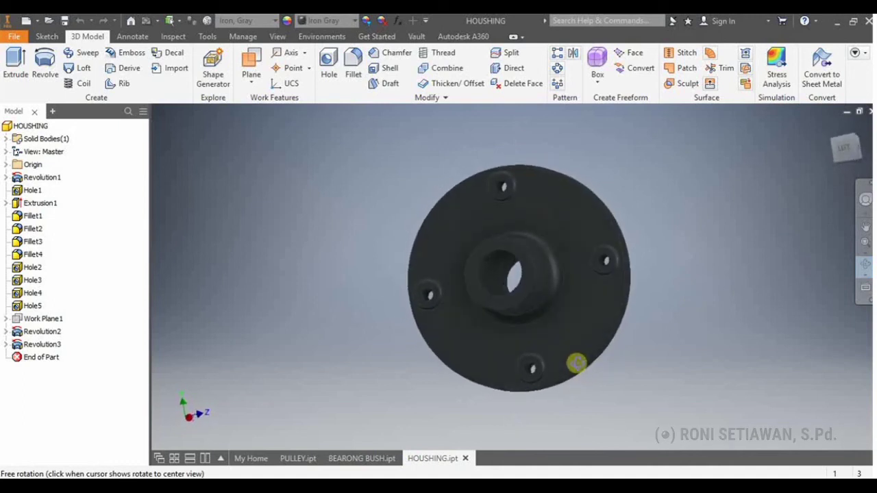
{"action": "key", "text": "Escape"}
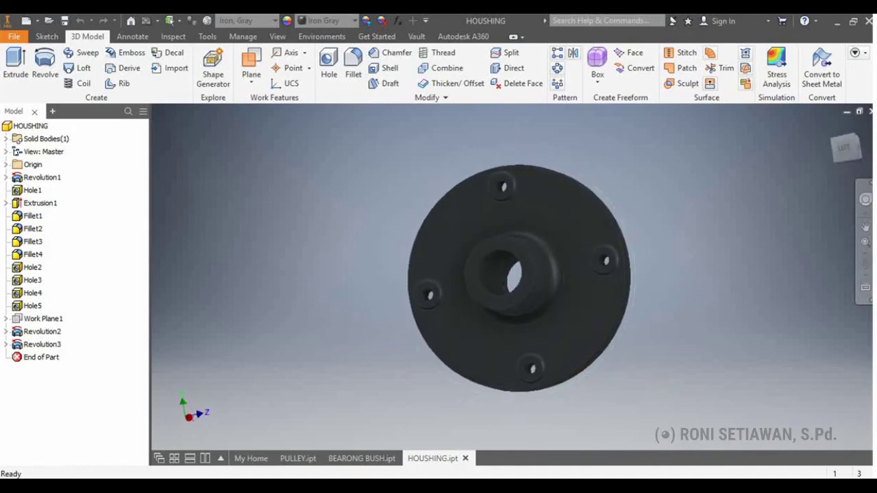
{"action": "left_click", "coordinate": [759, 486]}
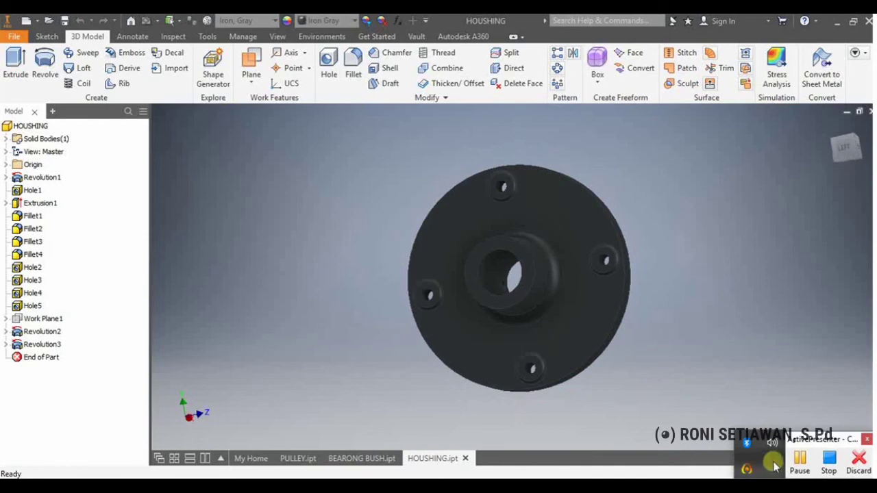